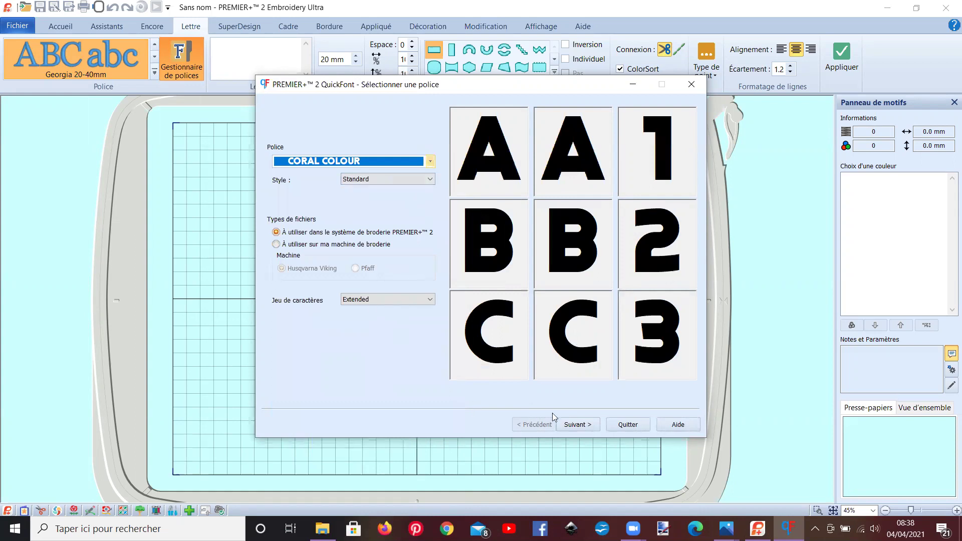
# - Set the Coral Colour font's stitch type to Remplissage standard + Bordure and review its fill stitch options without changing them
pyautogui.click(575, 425)
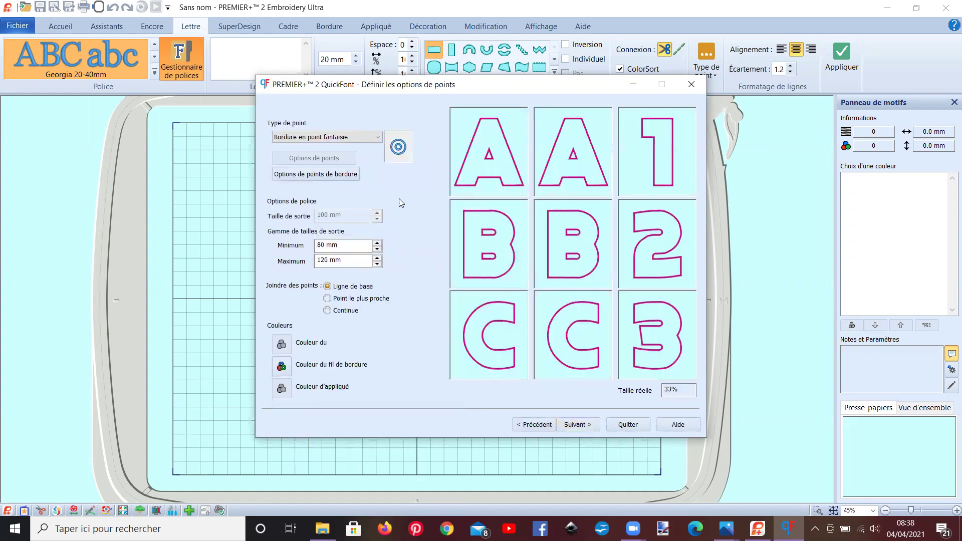
pyautogui.click(376, 137)
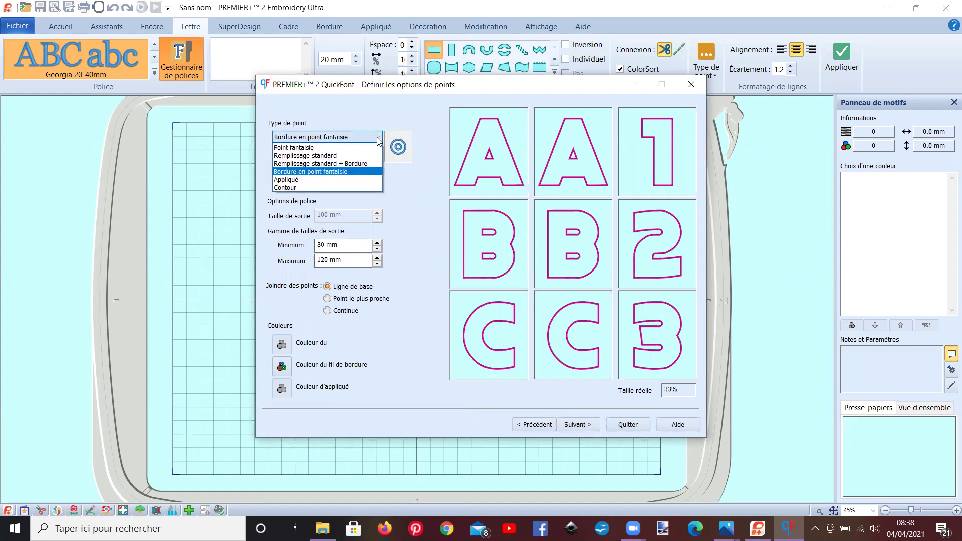
pyautogui.click(357, 165)
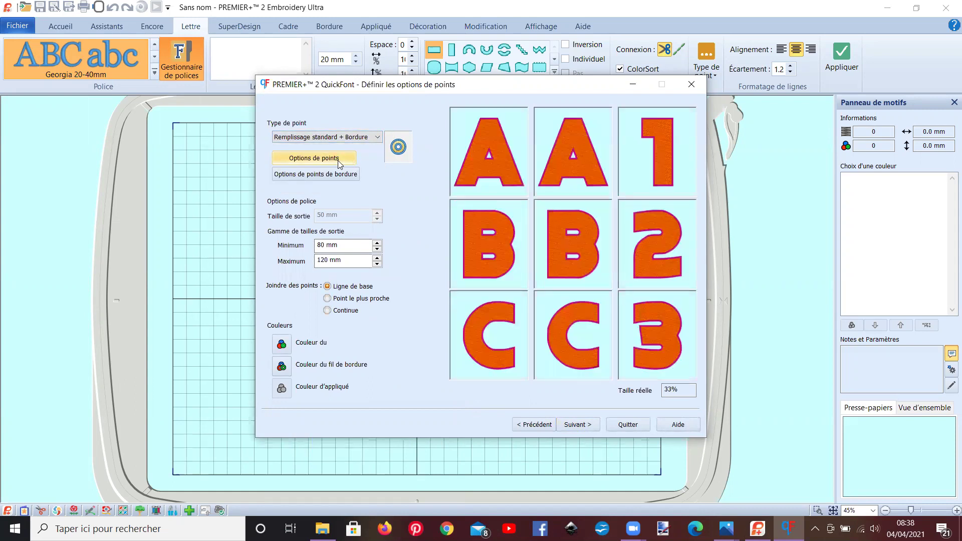
pyautogui.click(337, 159)
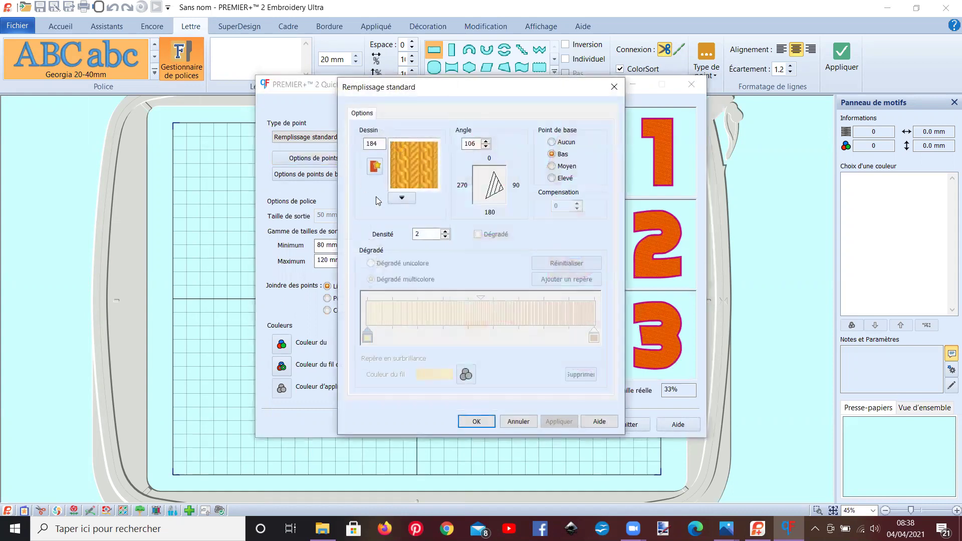
pyautogui.click(518, 422)
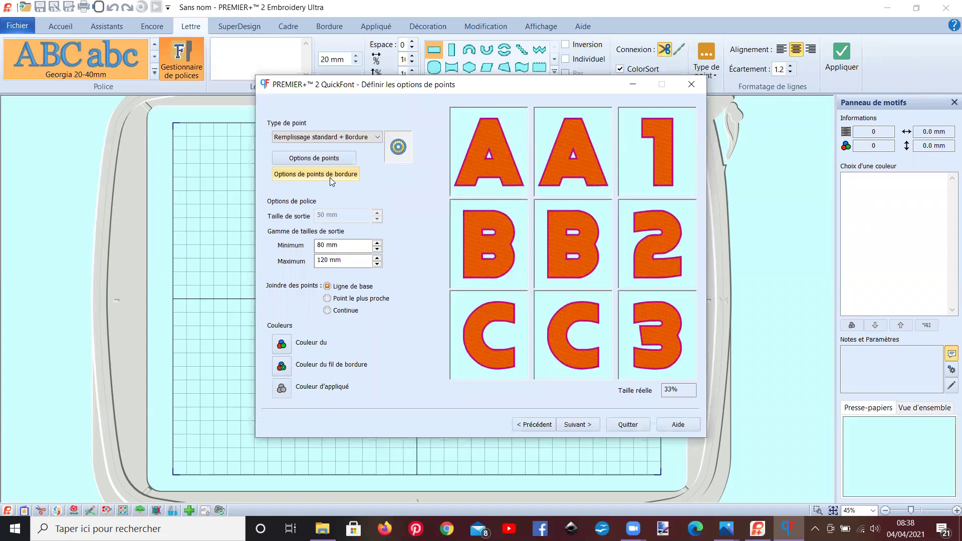
# - Set the font's minimum output size to 50 mm
pyautogui.click(320, 245)
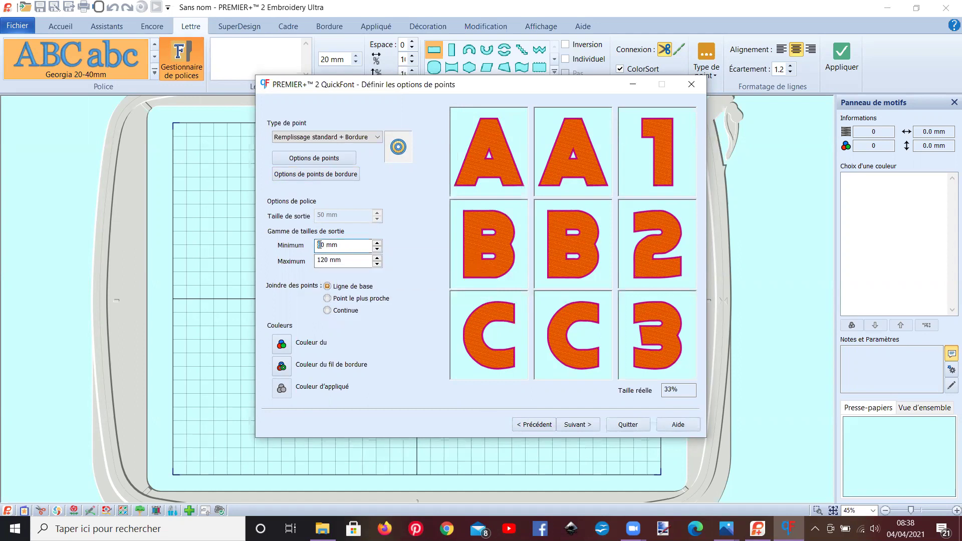
pyautogui.write('5')
pyautogui.press('Delete')
pyautogui.write('0')
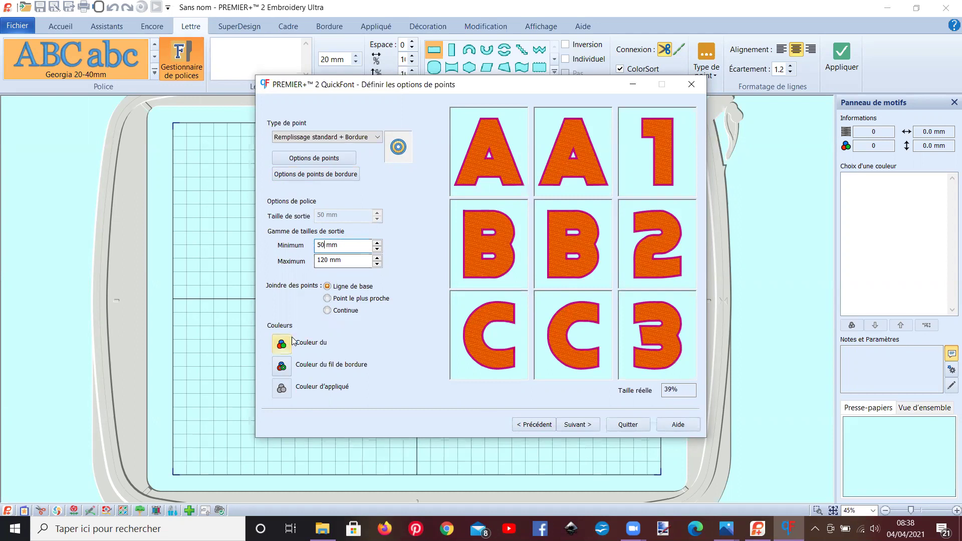
# - Name the font "Video Coral Colour standard satin" and finish creating it in the MyFonts category
pyautogui.click(582, 427)
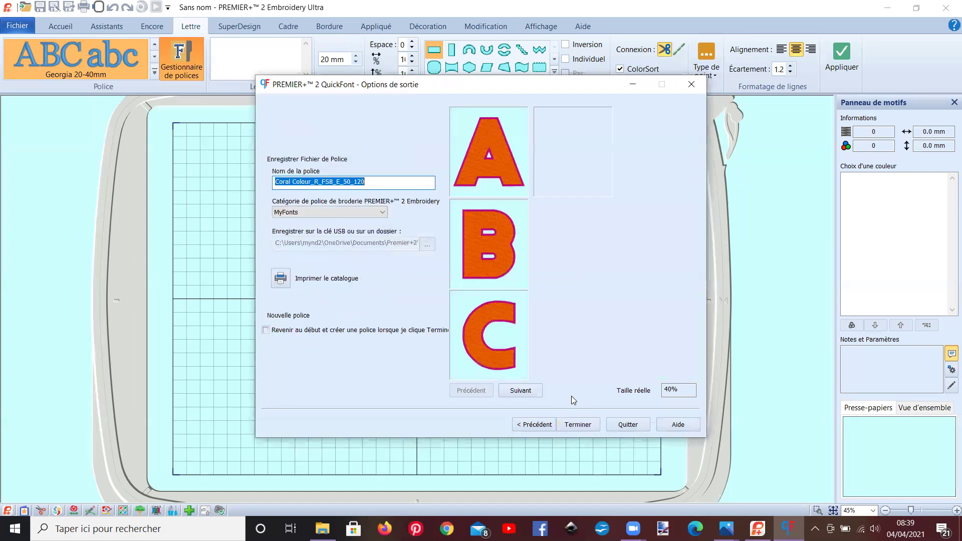
pyautogui.click(274, 184)
pyautogui.write('Video')
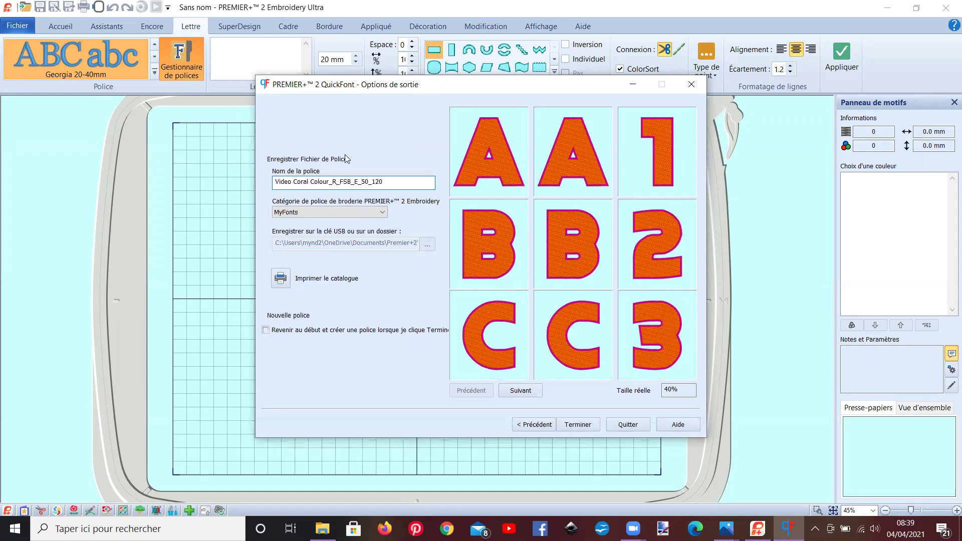
pyautogui.moveTo(384, 184); pyautogui.dragTo(329, 184)
pyautogui.write('standard satin')
pyautogui.click(577, 426)
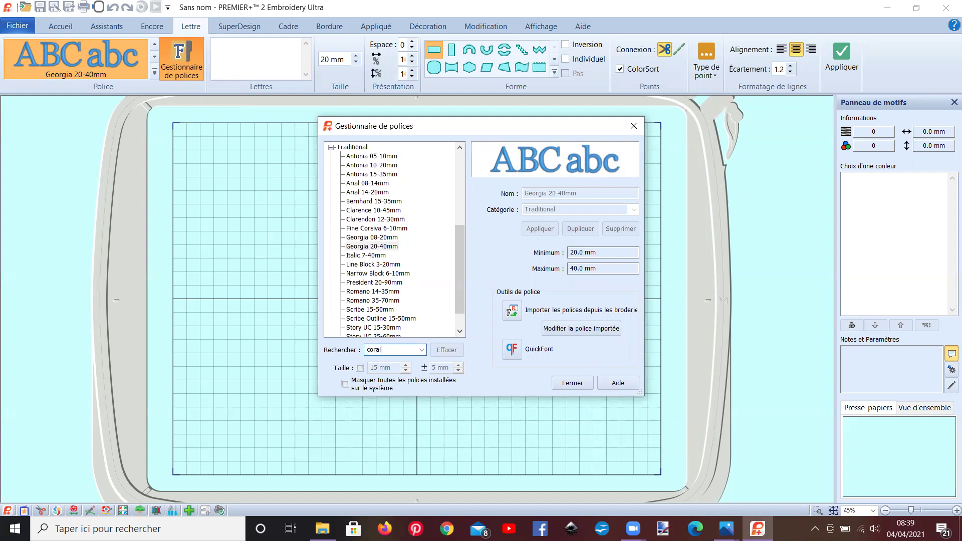
# - Find the MyFonts category in the font manager's list and expand it
pyautogui.scroll(-1, 362, 198)
pyautogui.scroll(7, 368, 231)
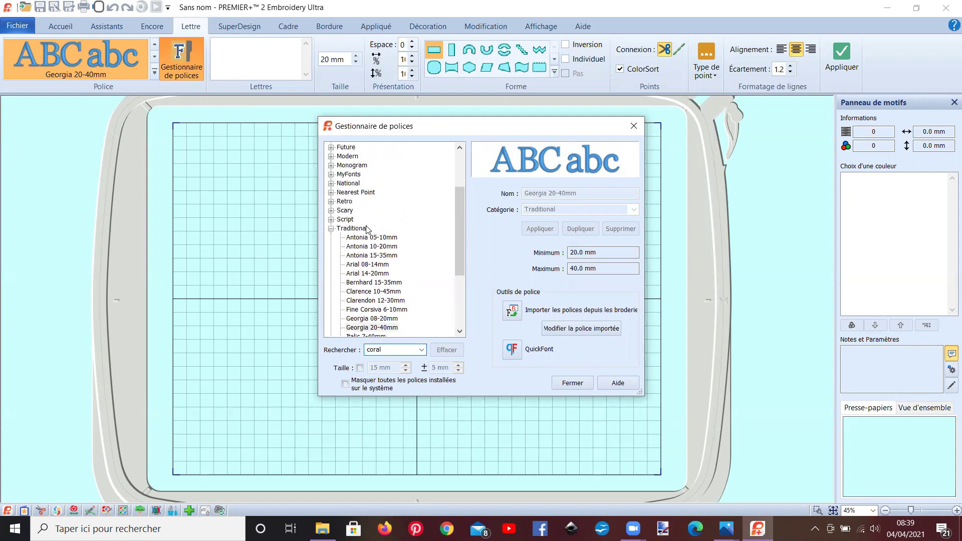
pyautogui.scroll(-4, 368, 230)
pyautogui.scroll(1, 368, 230)
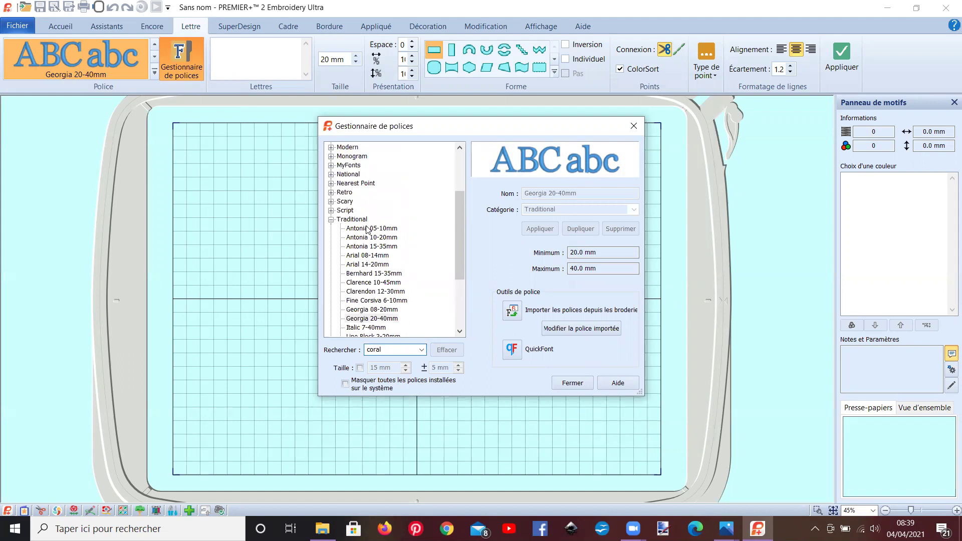
pyautogui.click(348, 166)
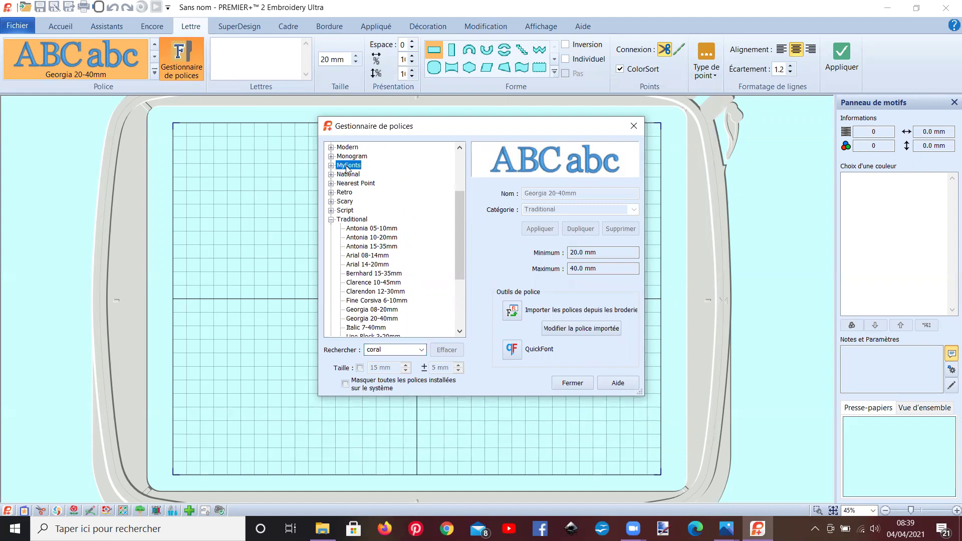
pyautogui.click(331, 166)
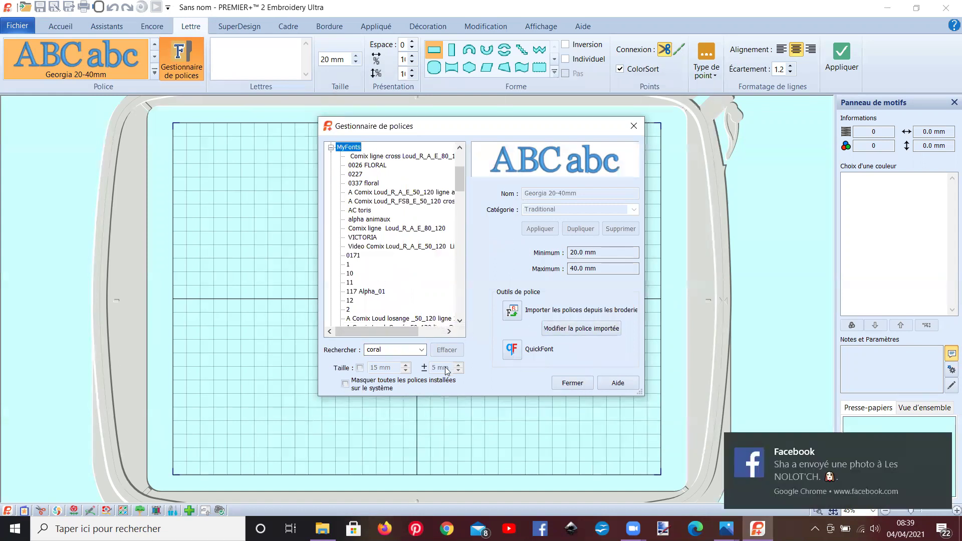
# - Dismiss the incoming desktop notifications
pyautogui.click(921, 460)
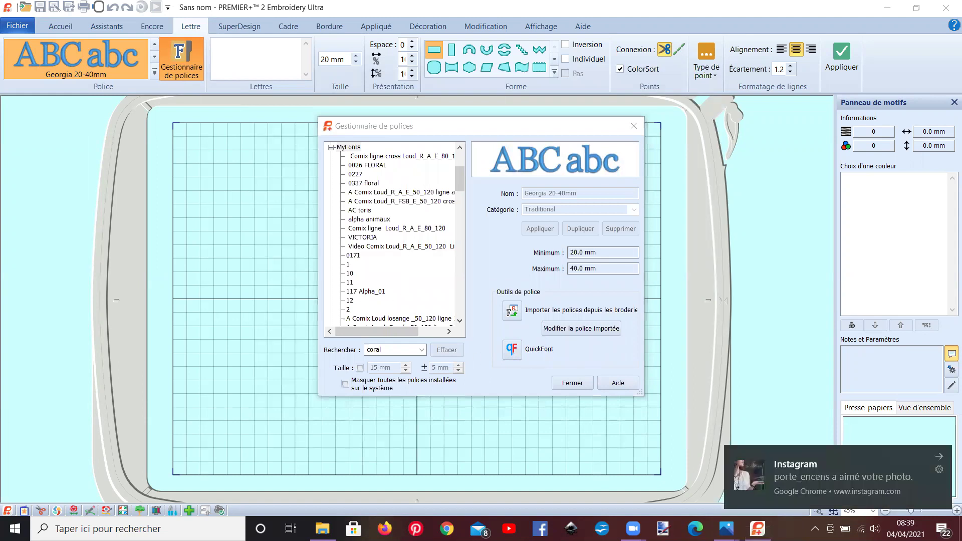
pyautogui.click(936, 457)
pyautogui.click(935, 457)
pyautogui.click(941, 451)
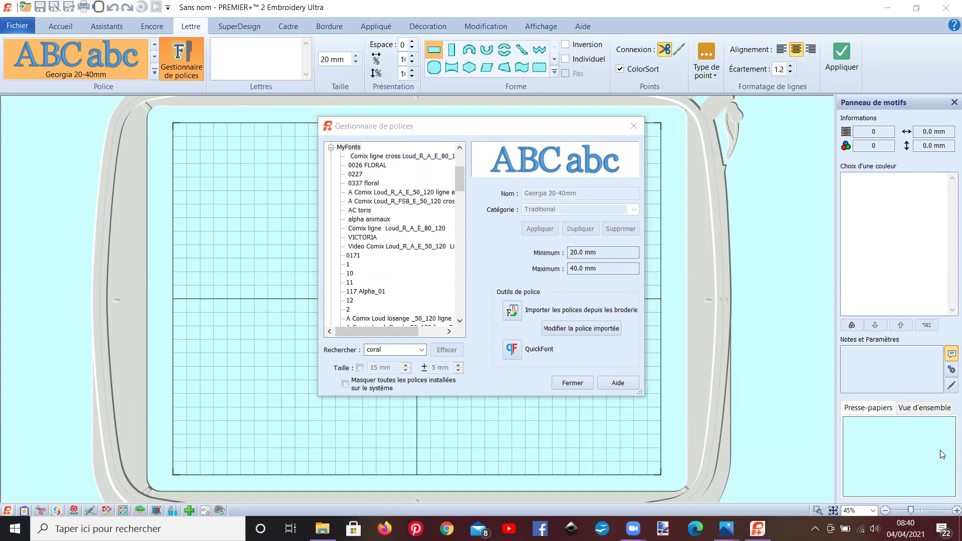
pyautogui.click(940, 455)
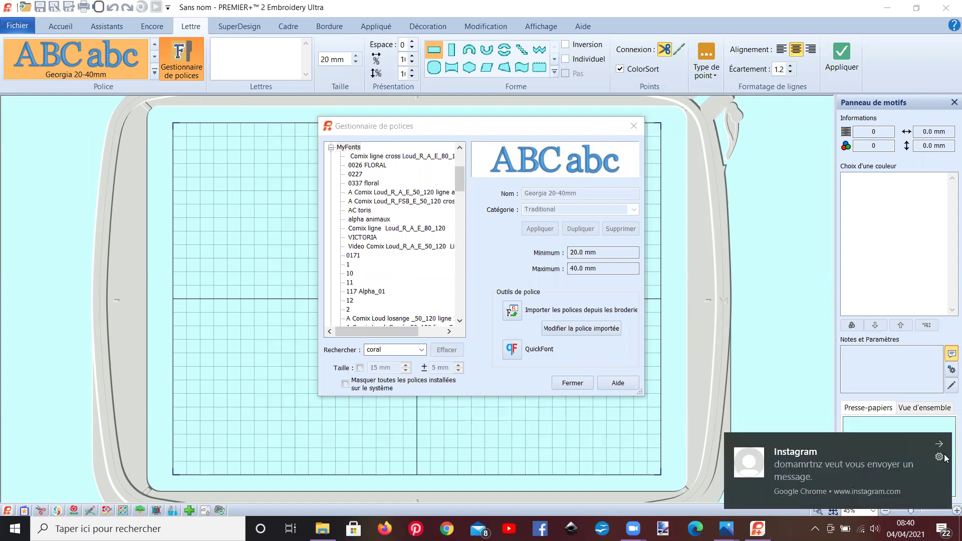
pyautogui.click(944, 451)
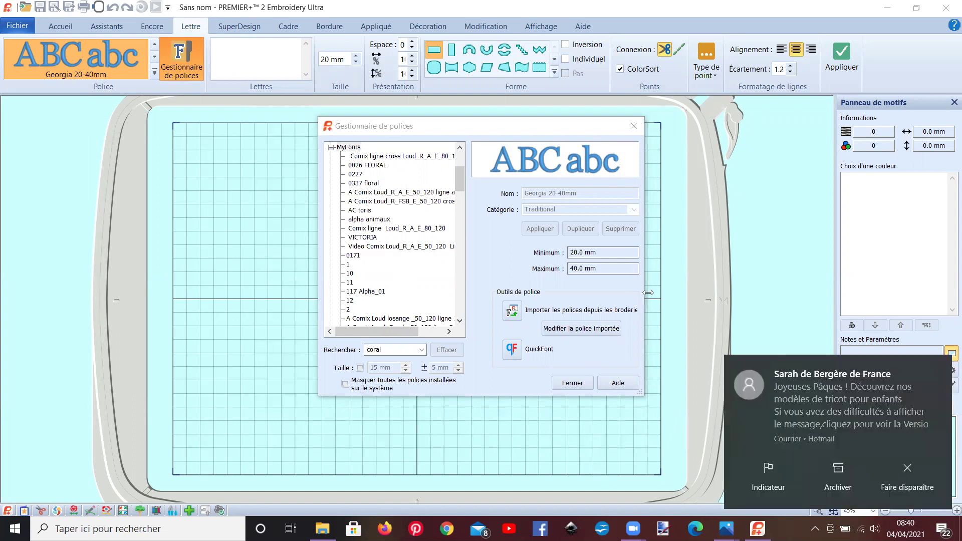
pyautogui.click(938, 393)
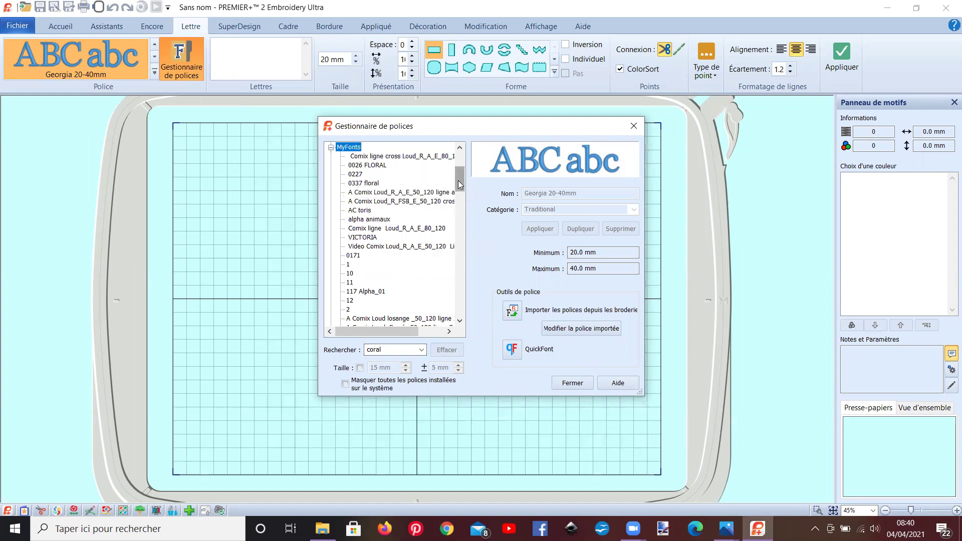
# - Search the font manager for "coral" and make Video Coral Colour standard satin the current font
pyautogui.moveTo(457, 181)
pyautogui.mouseDown()
pyautogui.moveTo(455, 246)
pyautogui.moveTo(459, 185)
pyautogui.mouseUp()
pyautogui.scroll(-2, 365, 224)
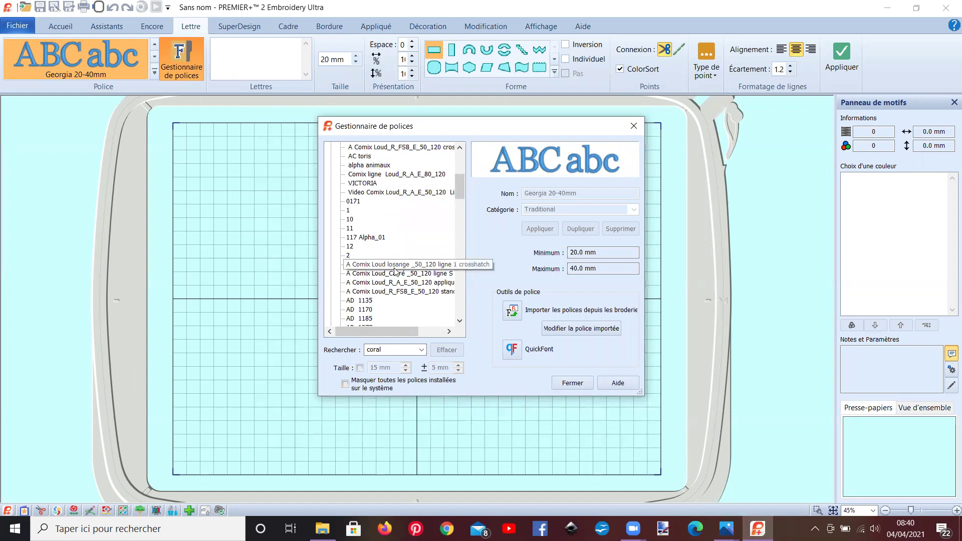
pyautogui.scroll(-5, 393, 280)
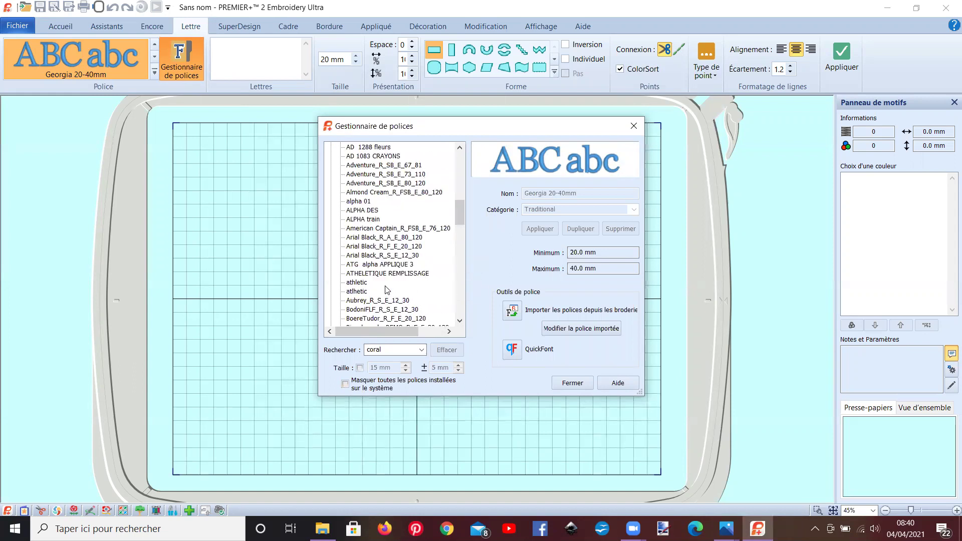
pyautogui.doubleClick(383, 353)
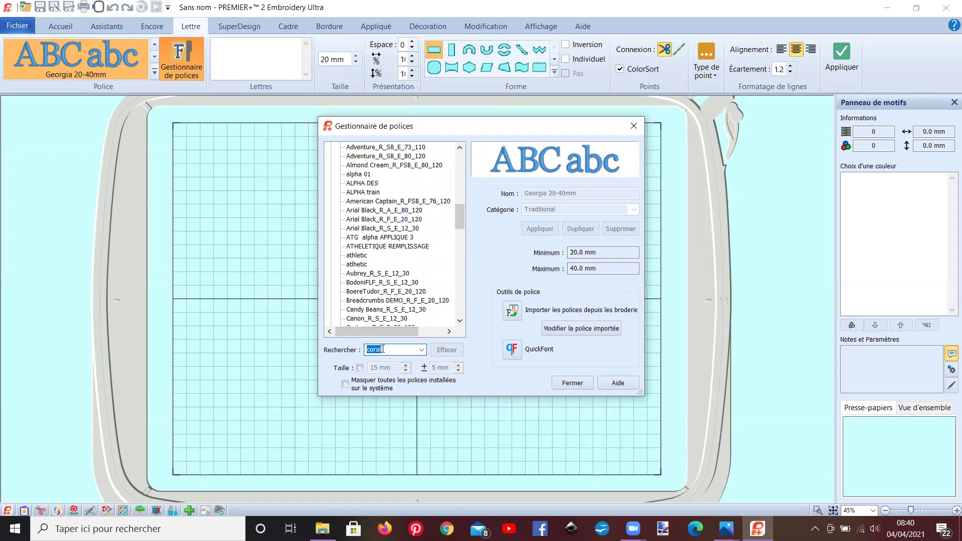
pyautogui.press('Return')
pyautogui.write('c')
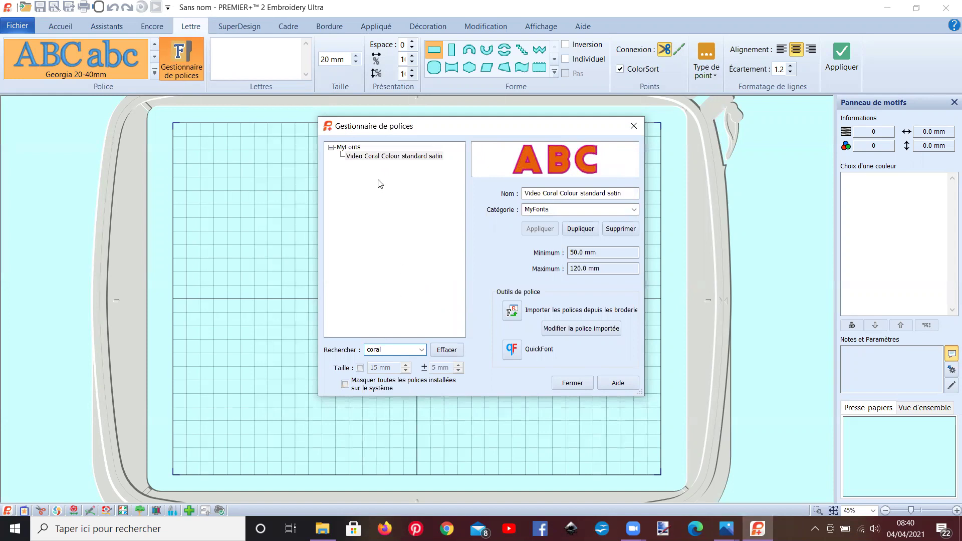
pyautogui.click(366, 156)
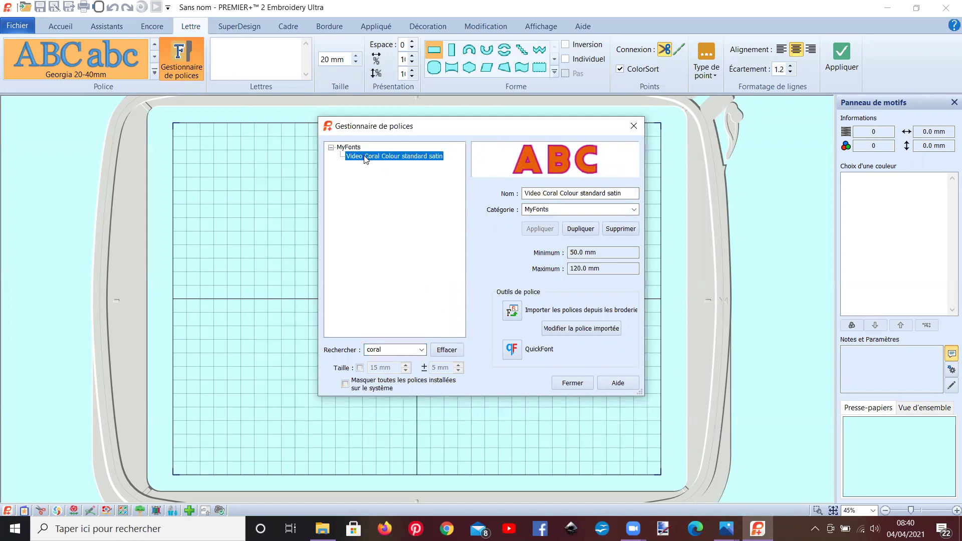
pyautogui.click(566, 384)
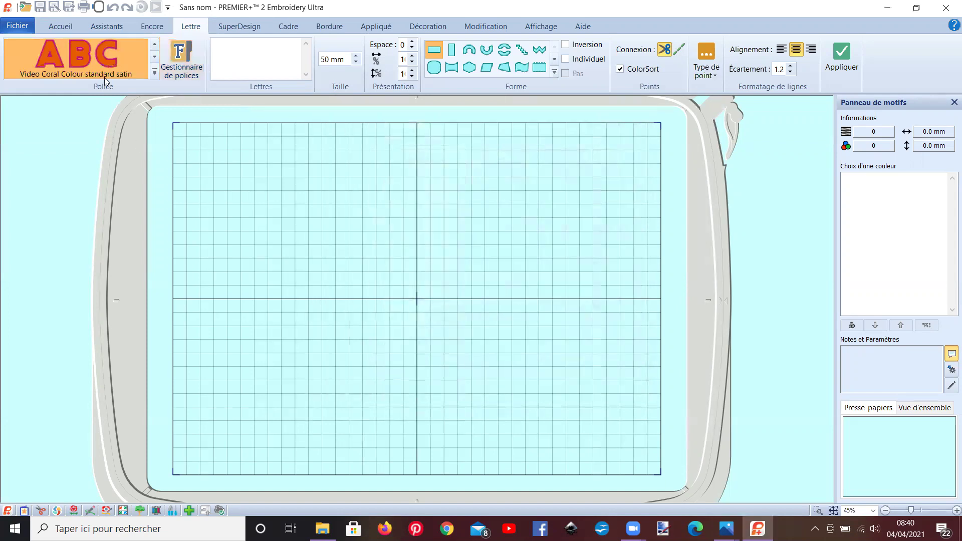
pyautogui.click(155, 73)
pyautogui.scroll(-10, 137, 138)
pyautogui.scroll(15, 159, 156)
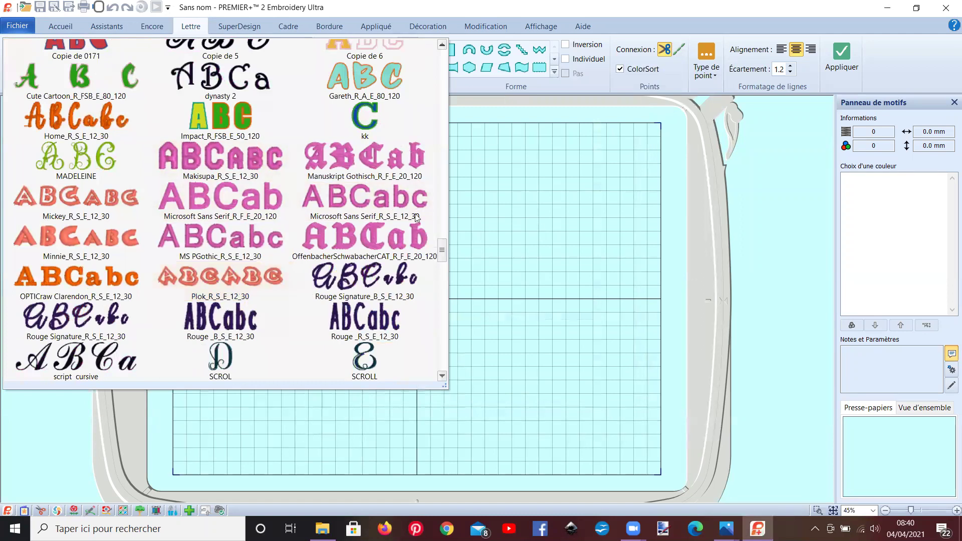
pyautogui.click(501, 262)
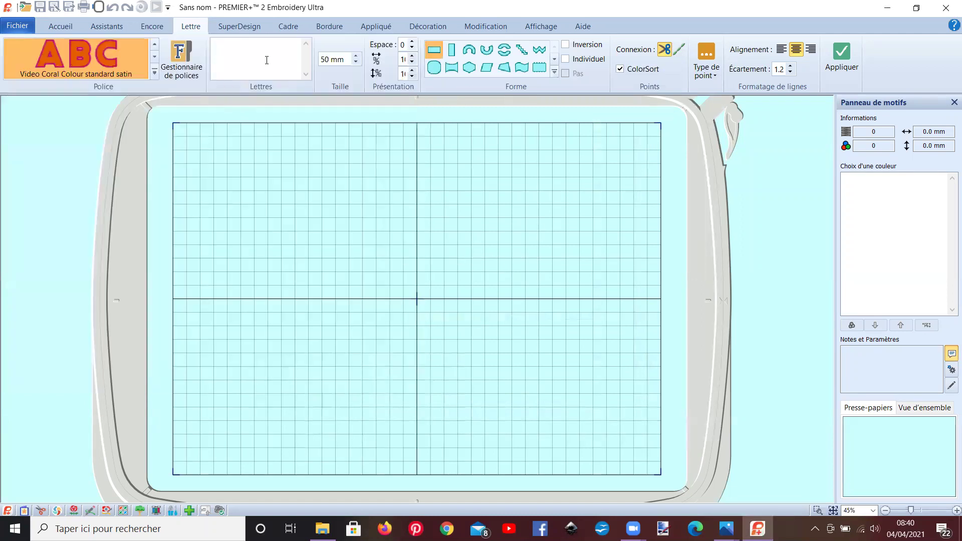
# - Place a test letter J in the Video Coral Colour standard satin font and delete it from the hoop
pyautogui.write('J')
pyautogui.click(834, 63)
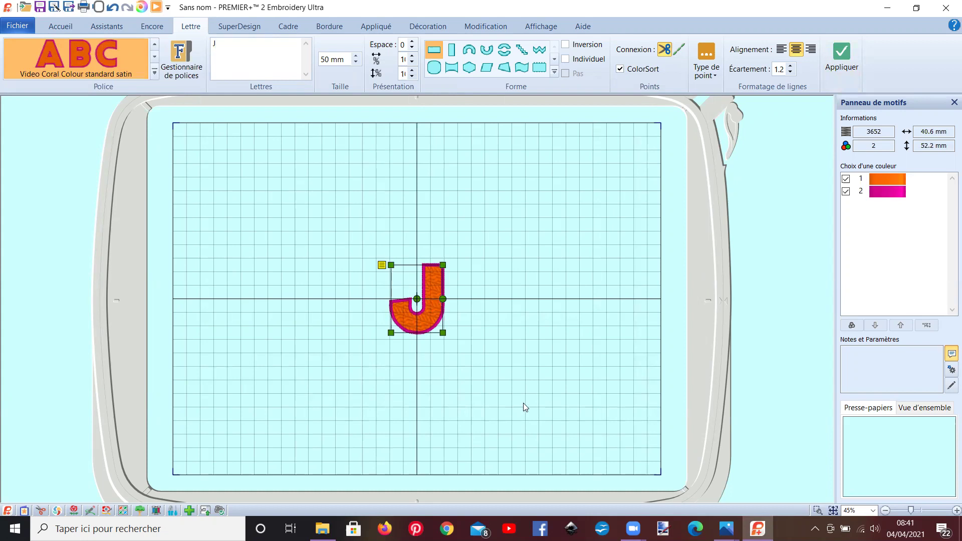
pyautogui.press('Delete')
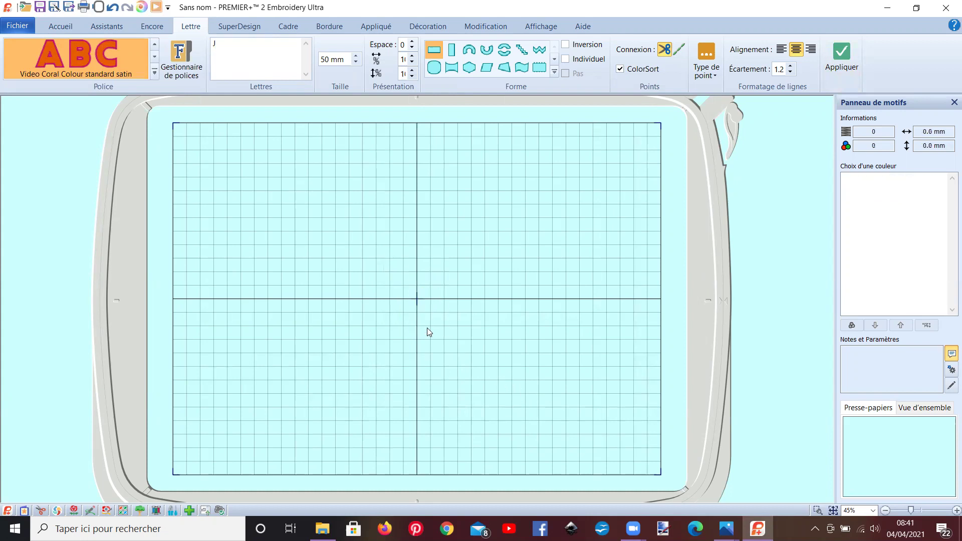
# - Start another Coral Colour font in QuickFont with a 50 mm minimum size and the Appliqué stitch type
pyautogui.click(186, 63)
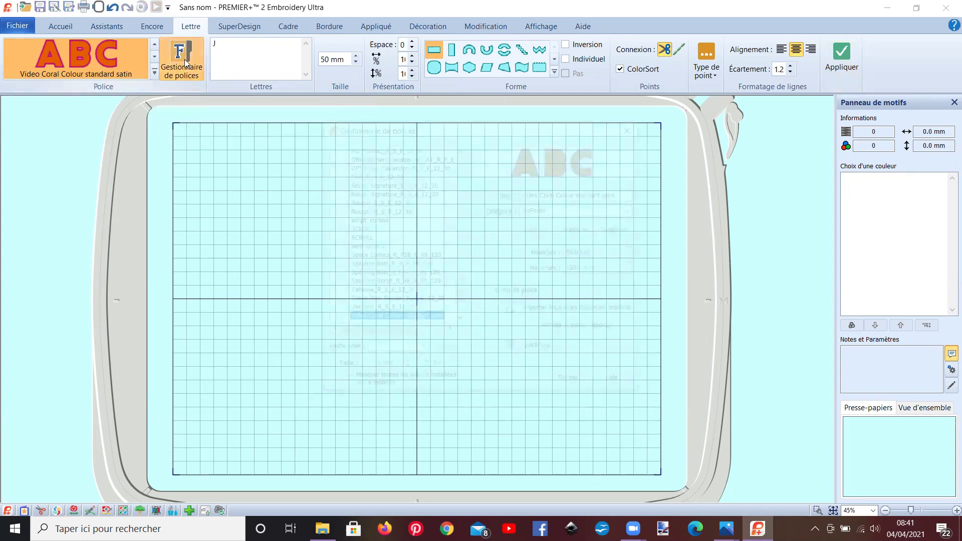
pyautogui.click(511, 349)
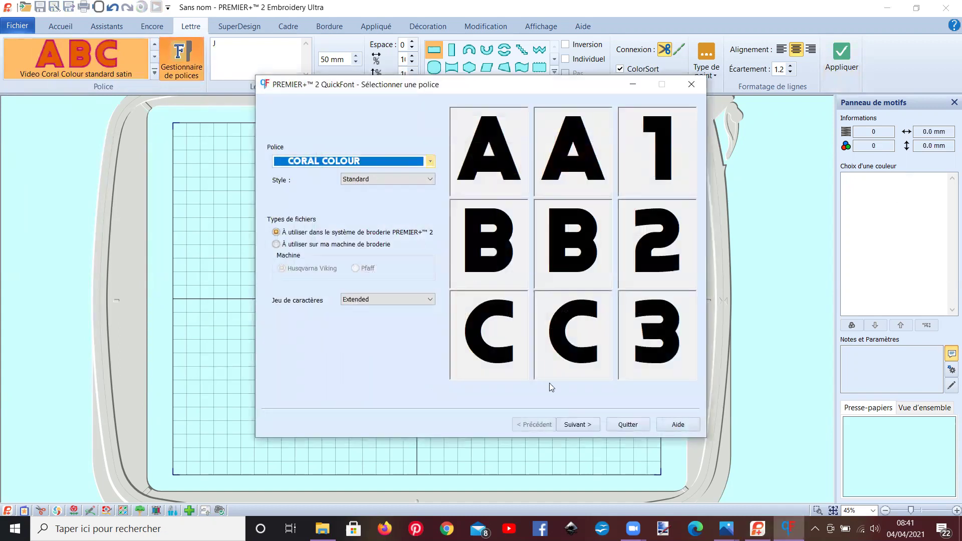
pyautogui.click(581, 422)
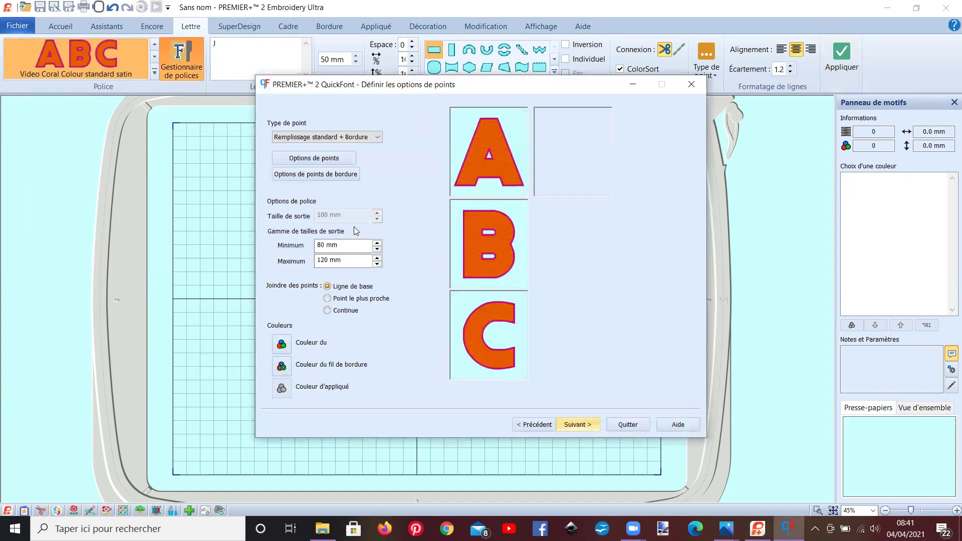
pyautogui.moveTo(325, 248); pyautogui.dragTo(315, 247)
pyautogui.write('50')
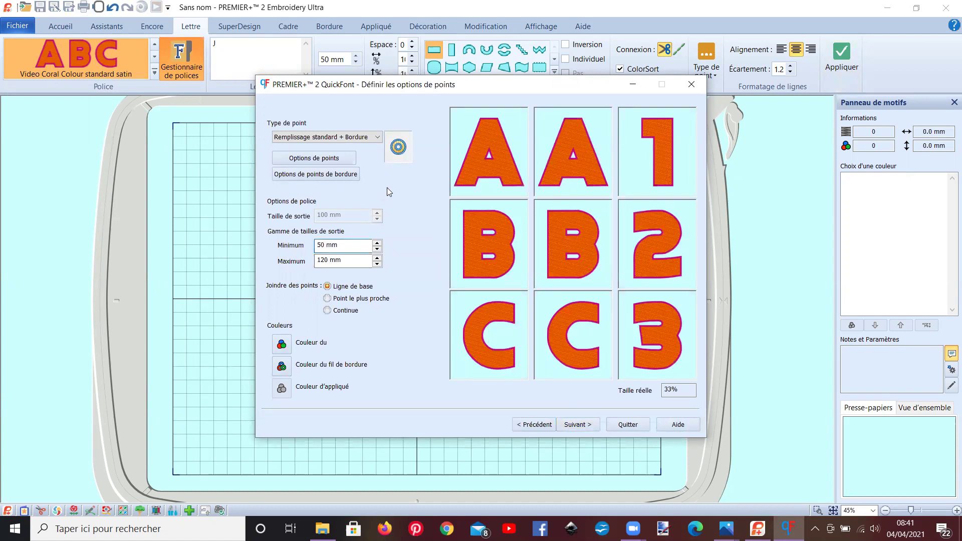
pyautogui.click(378, 139)
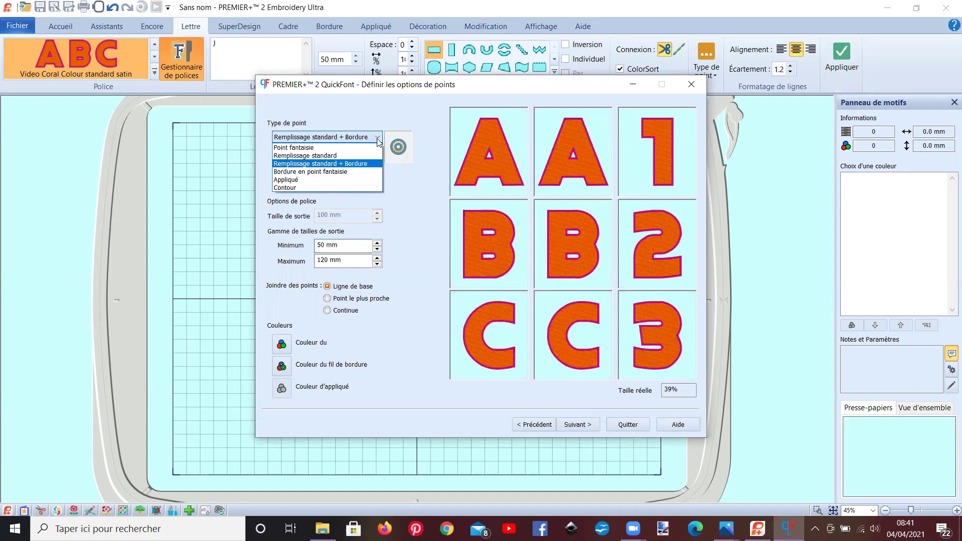
pyautogui.click(322, 180)
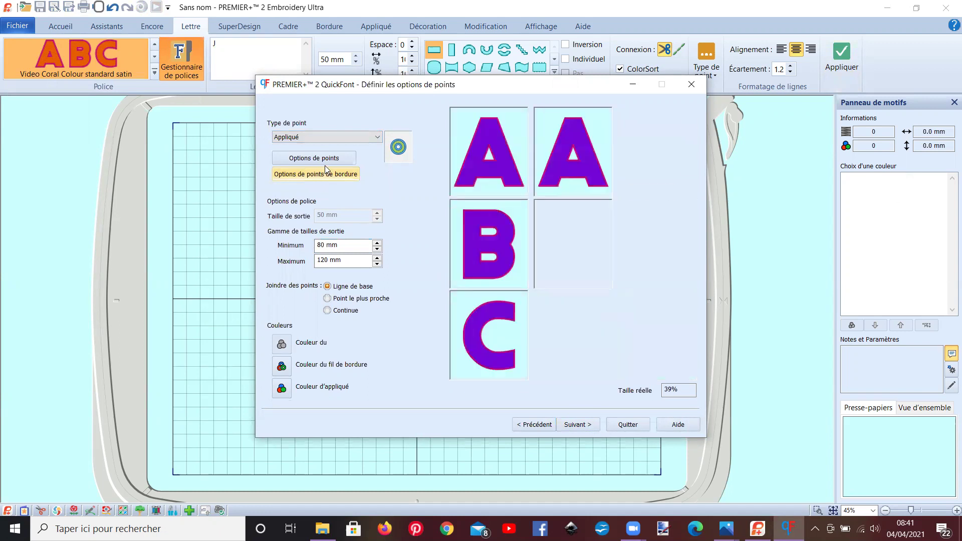
# - Set the appliqué method to Appliqué standard and accept the border's satin line options unchanged
pyautogui.click(320, 157)
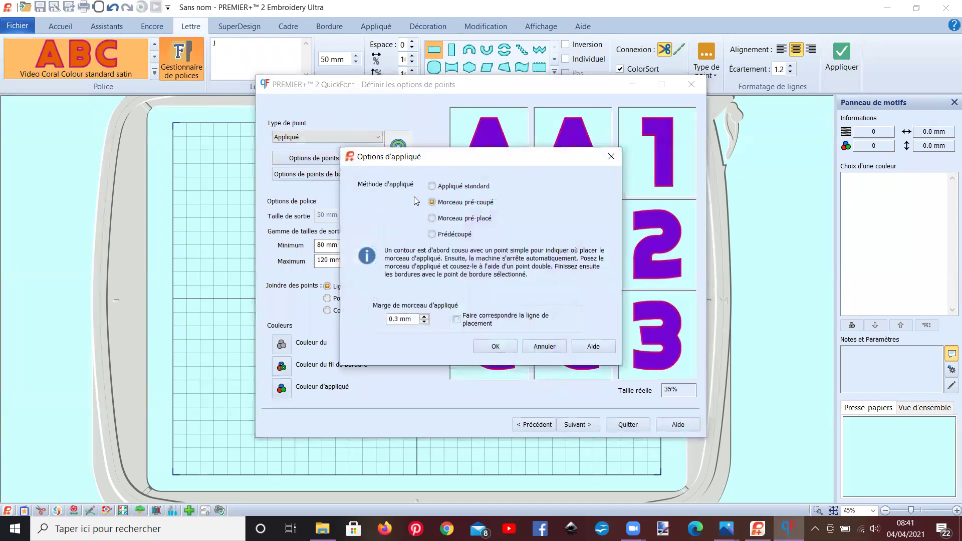
pyautogui.click(433, 187)
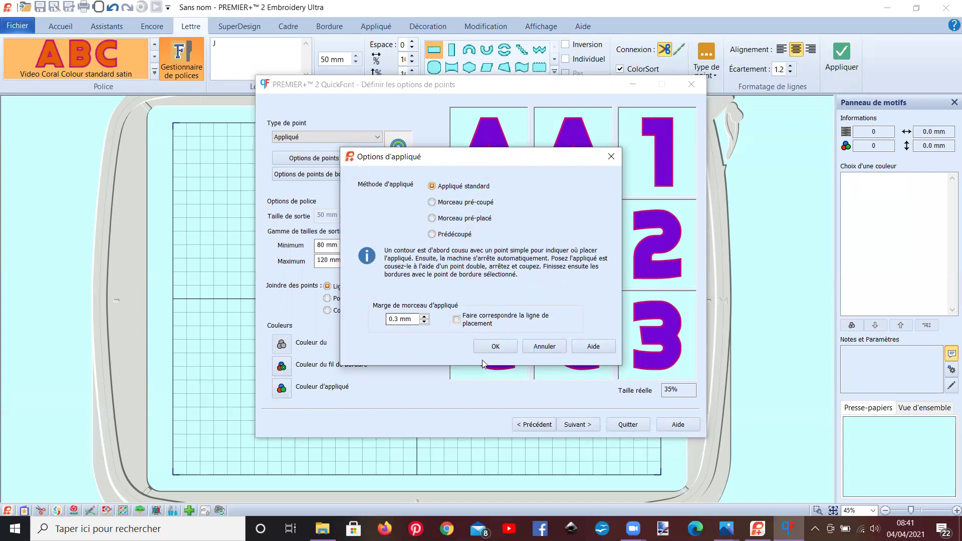
pyautogui.click(483, 345)
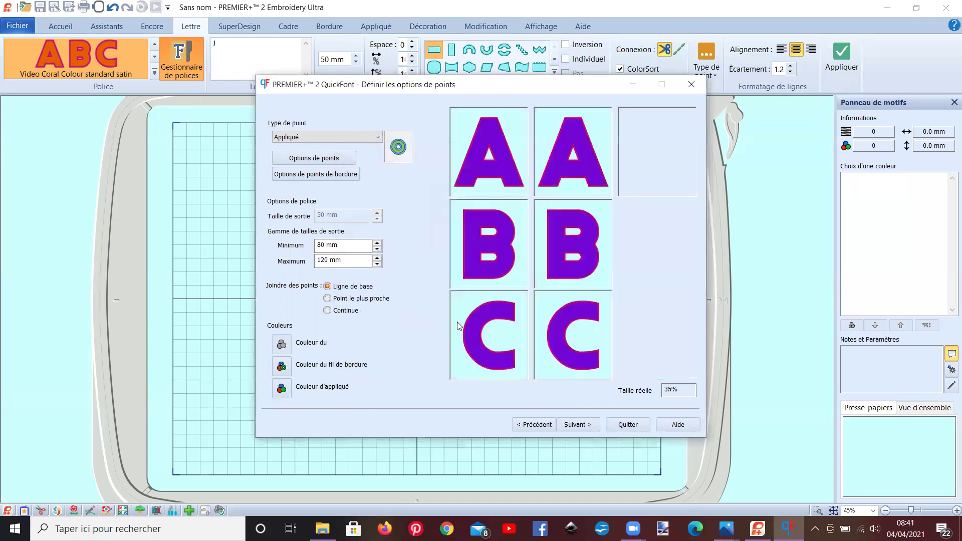
pyautogui.click(317, 176)
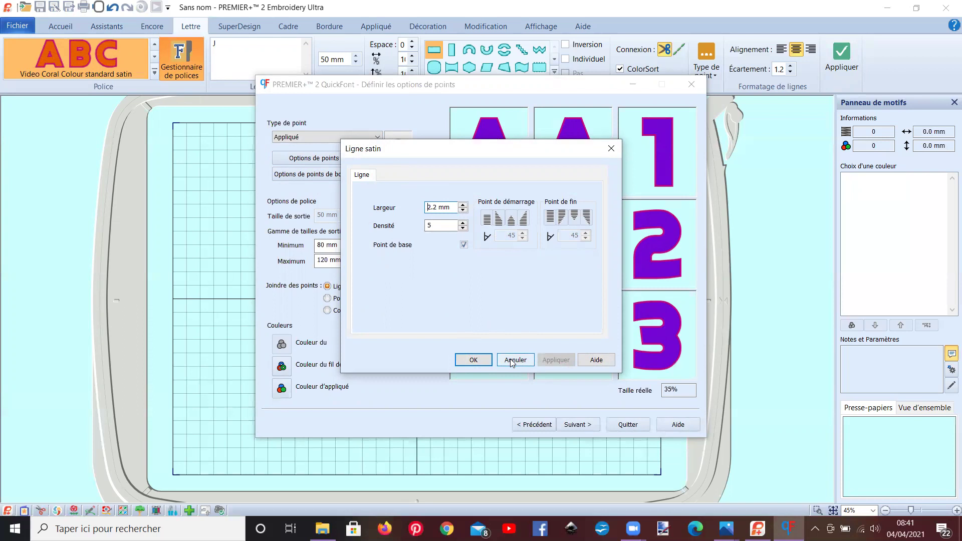
pyautogui.click(474, 360)
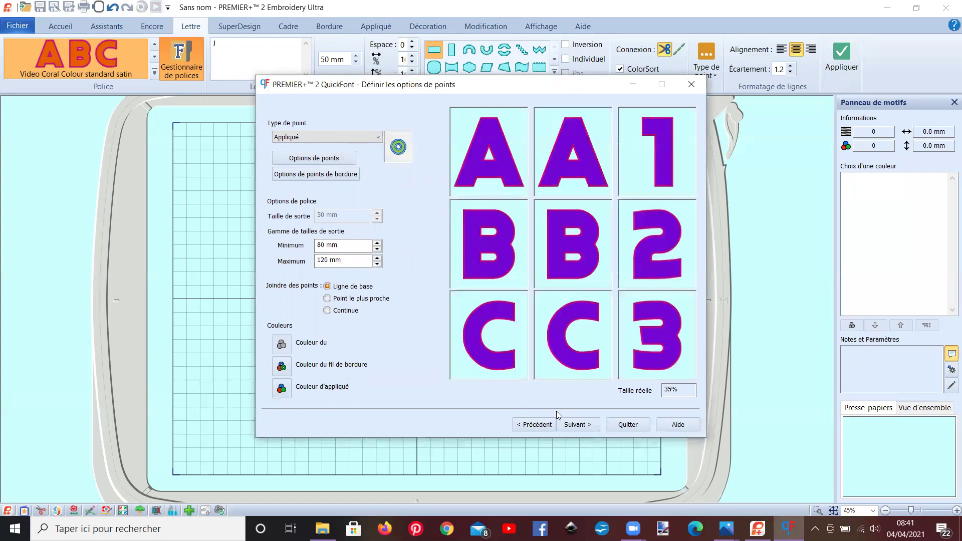
# - Name the font "Video Coral Colour appli s" in the MyFonts category and finish creating it
pyautogui.click(585, 424)
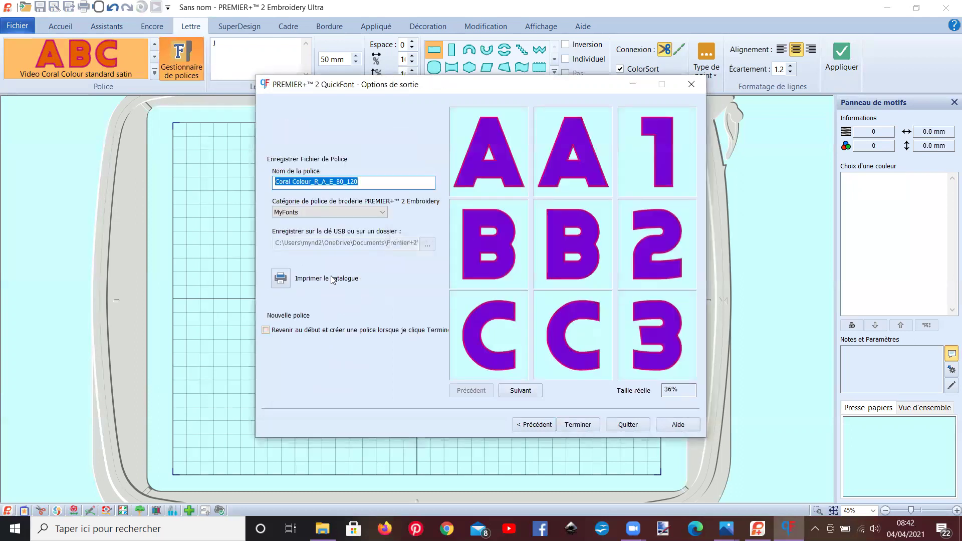
pyautogui.click(274, 183)
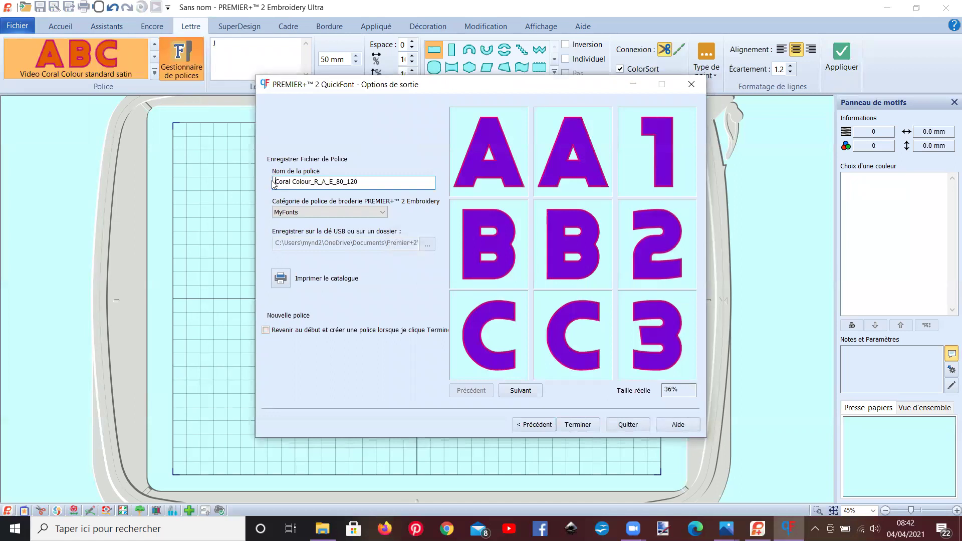
pyautogui.write('Video')
pyautogui.moveTo(377, 182); pyautogui.dragTo(329, 182)
pyautogui.write('appli s')
pyautogui.click(572, 425)
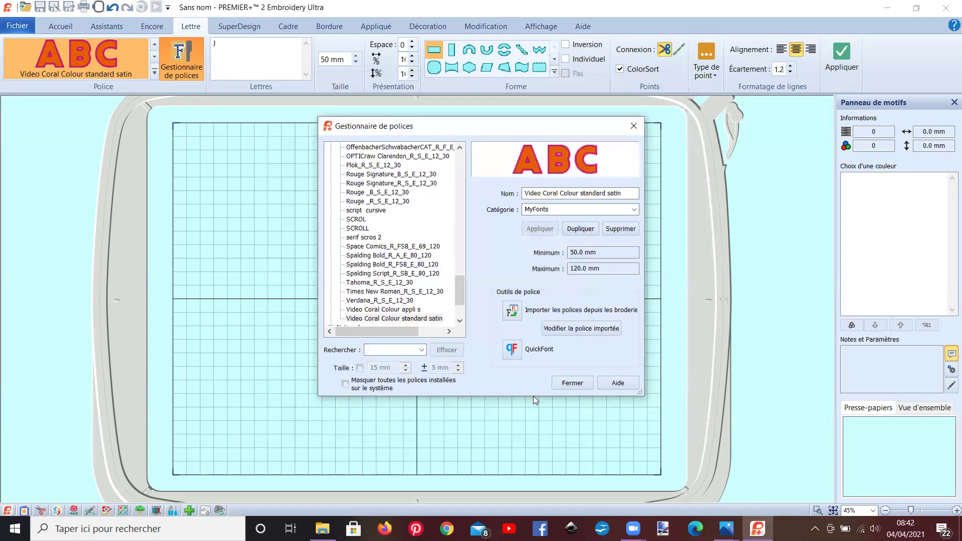
# - Search the font manager for "coral" and make Video Coral Colour appli s the current font
pyautogui.click(404, 349)
pyautogui.write('coral')
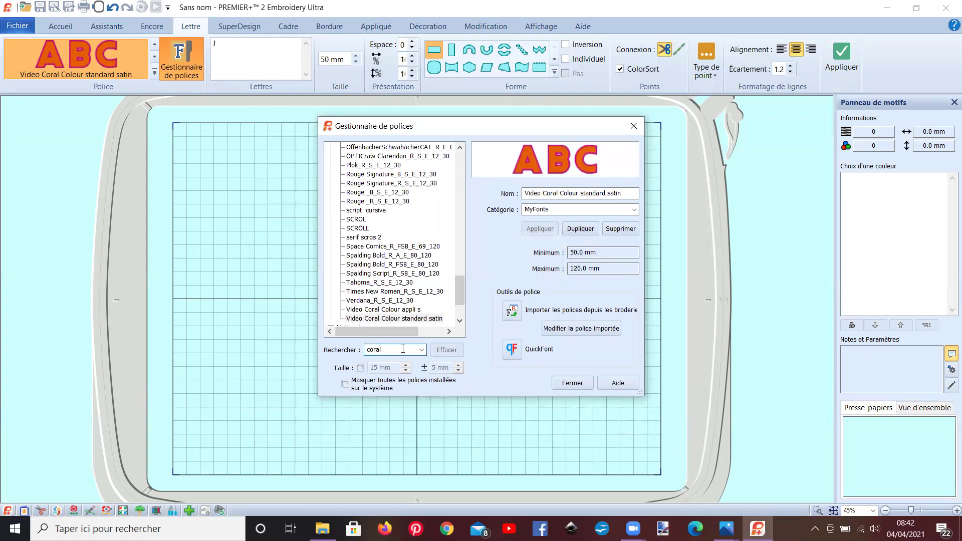
pyautogui.press('Return')
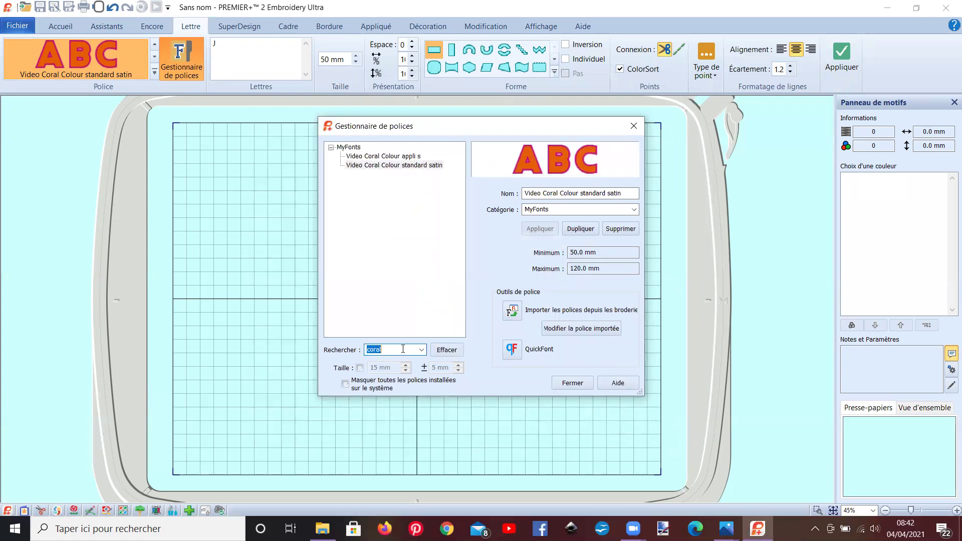
pyautogui.click(366, 157)
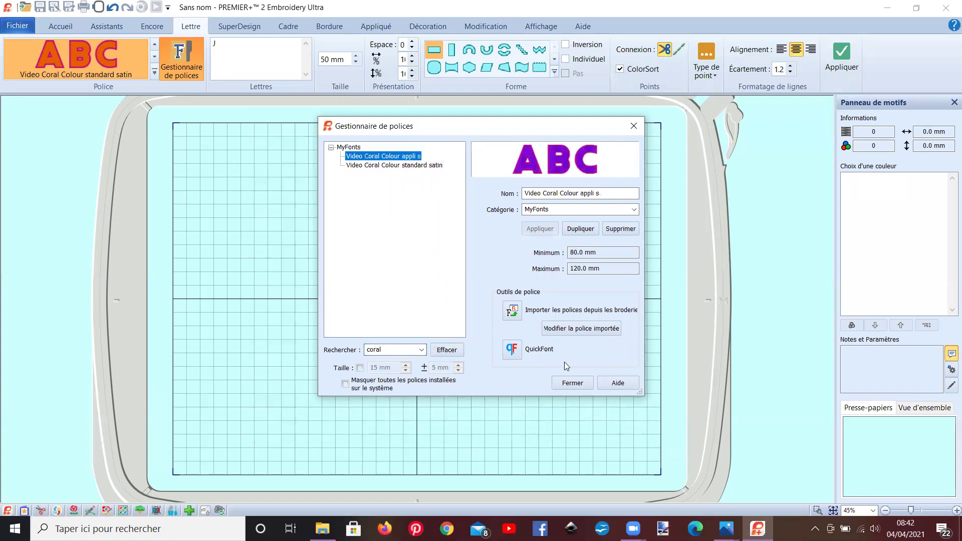
pyautogui.click(569, 383)
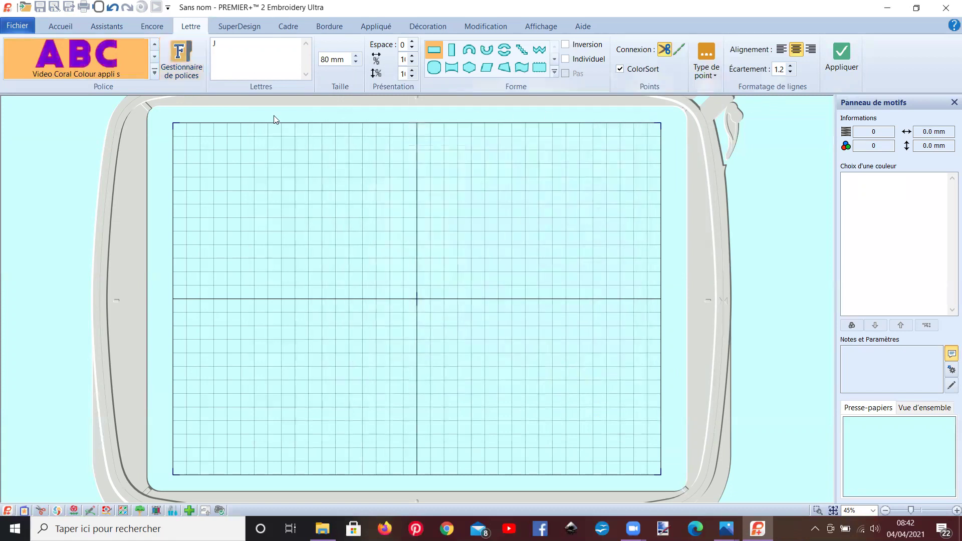
# - Place a test letter J in the Video Coral Colour appli s font and delete it from the hoop
pyautogui.click(842, 64)
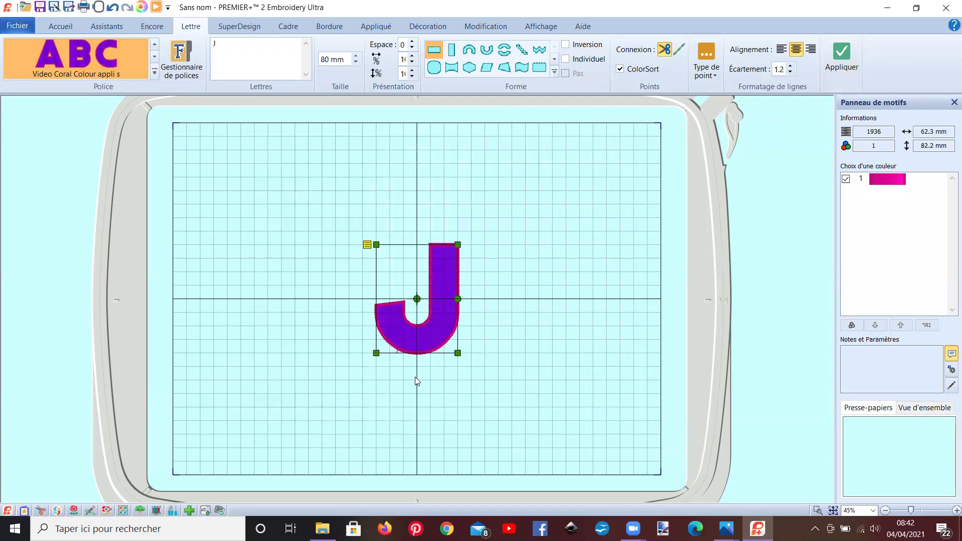
pyautogui.press('Delete')
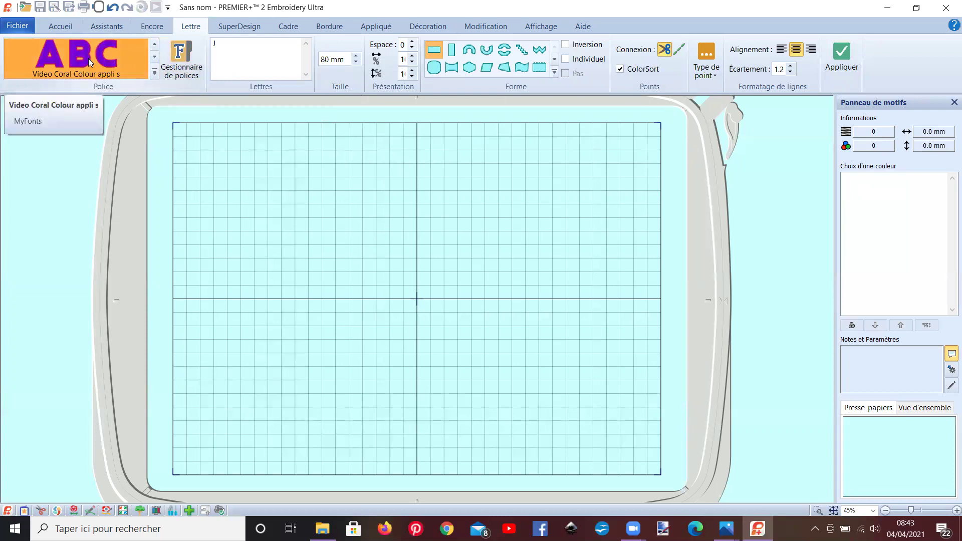
# - Open Font Create and copy the existing MyFonts font Video Coral Colour appli s for modification, keeping the proposed name
pyautogui.click(189, 510)
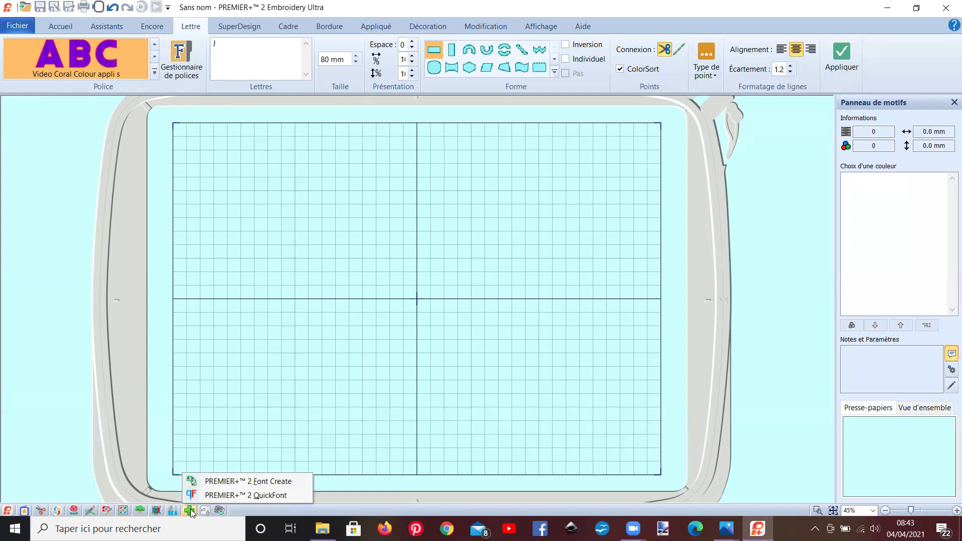
pyautogui.click(266, 482)
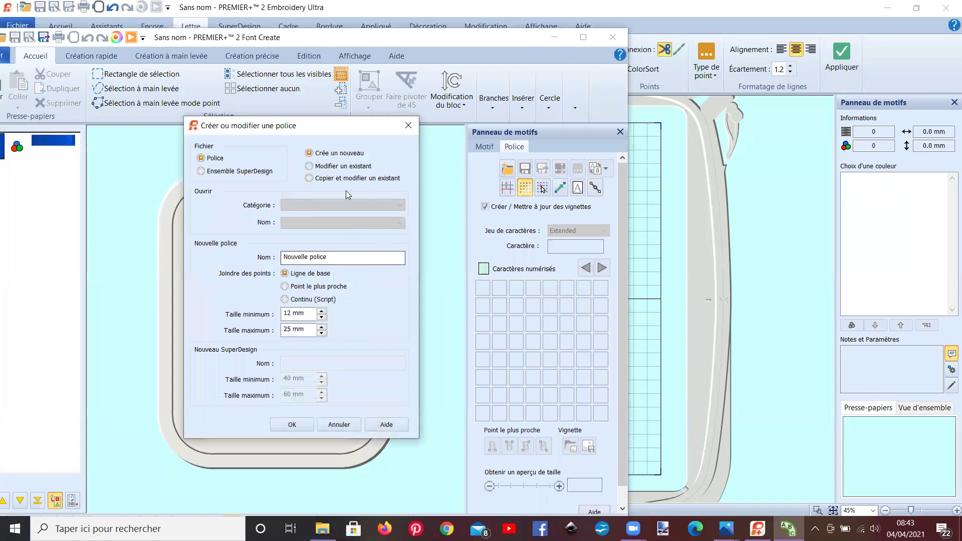
pyautogui.click(340, 177)
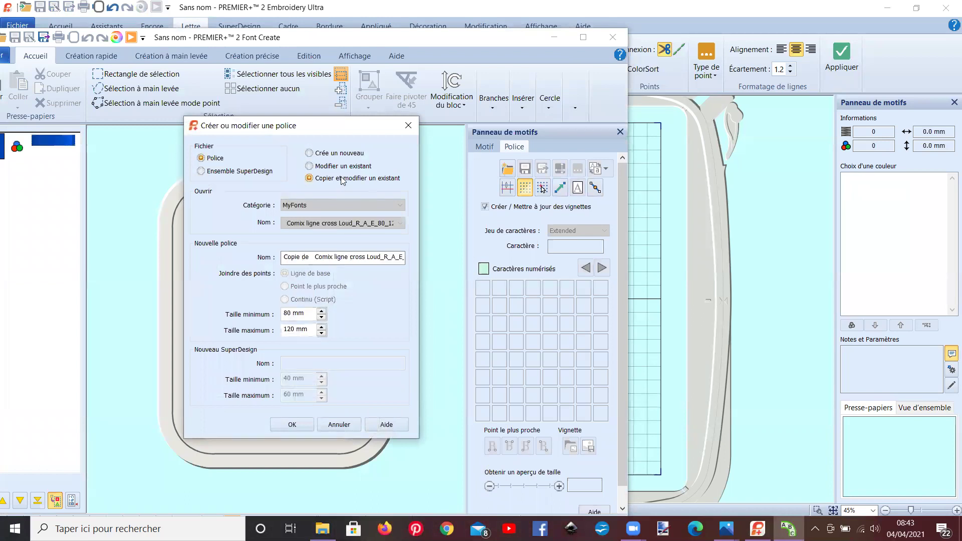
pyautogui.click(323, 224)
pyautogui.scroll(-20, 326, 301)
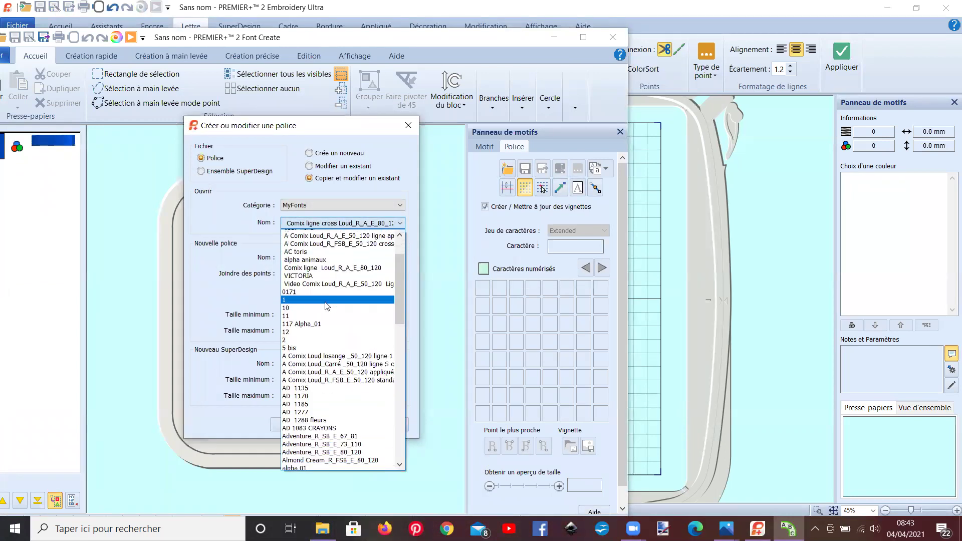
pyautogui.scroll(-2, 328, 306)
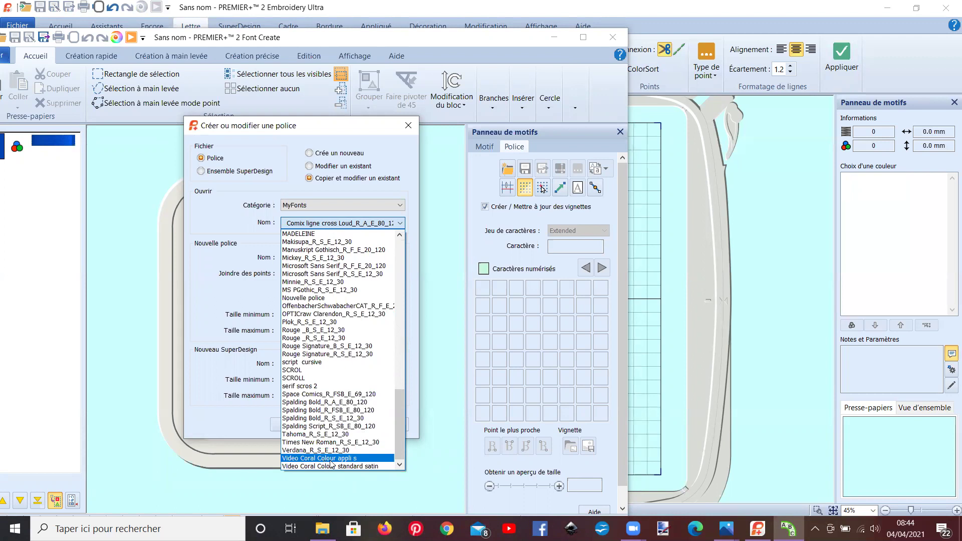
pyautogui.click(323, 459)
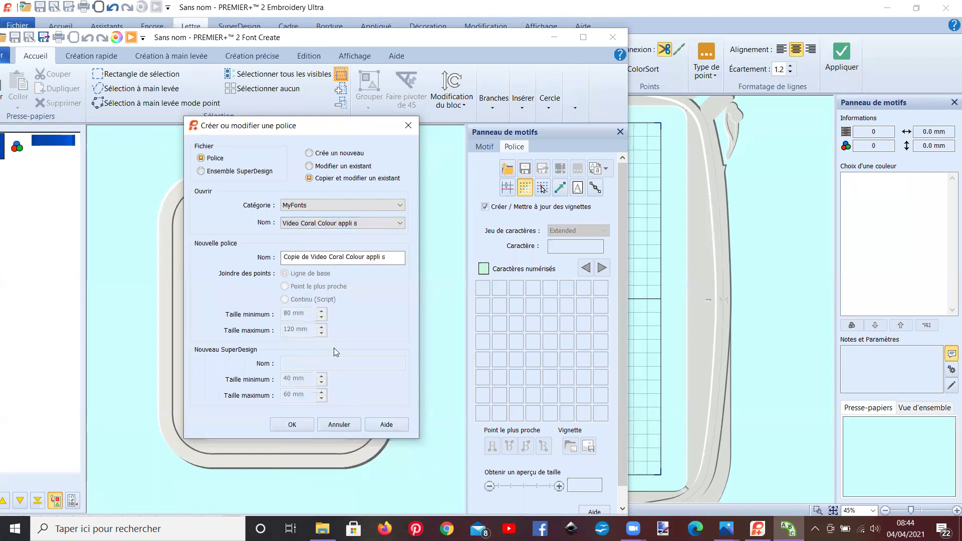
pyautogui.click(297, 425)
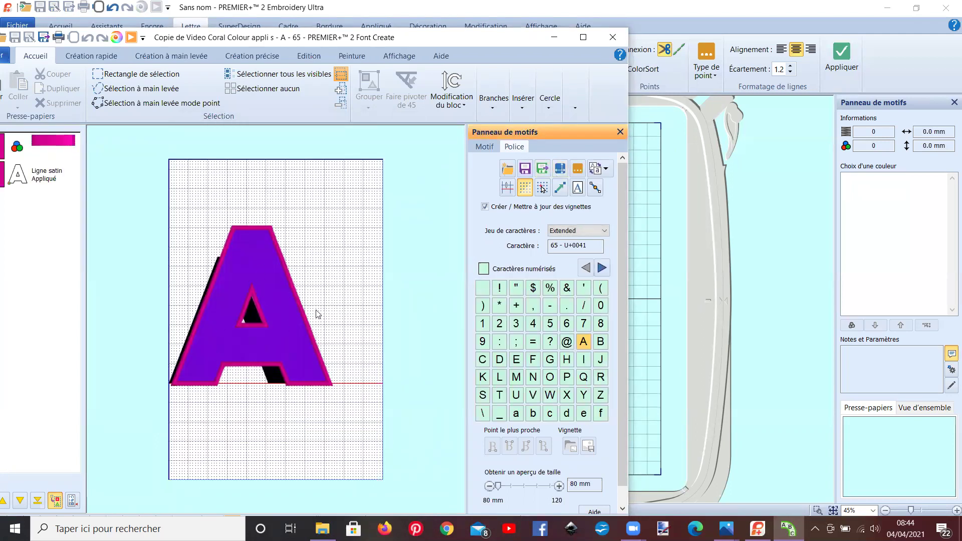
# - Convert the Ligne satin border to Point simple in the copied font's universal properties, checking its stitch length options without changing them
pyautogui.click(579, 170)
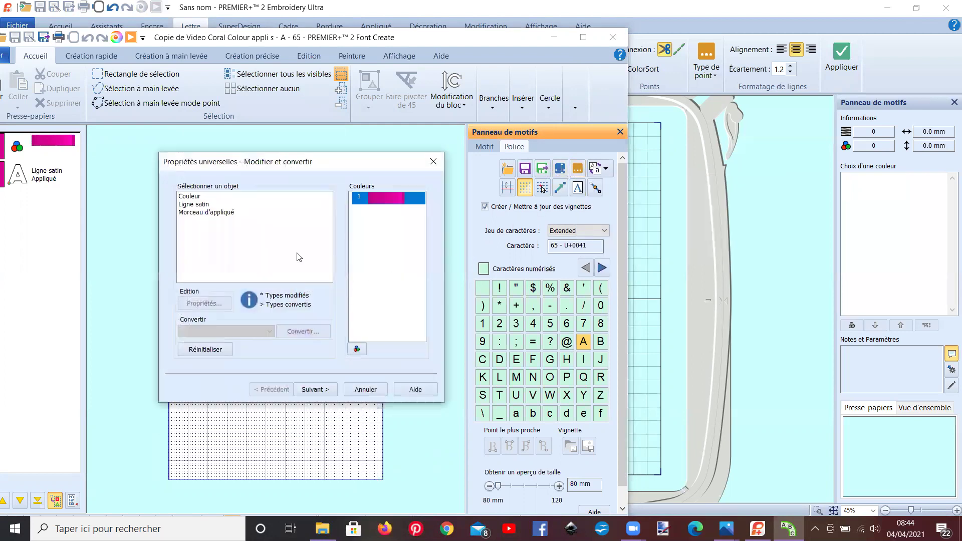
pyautogui.click(200, 205)
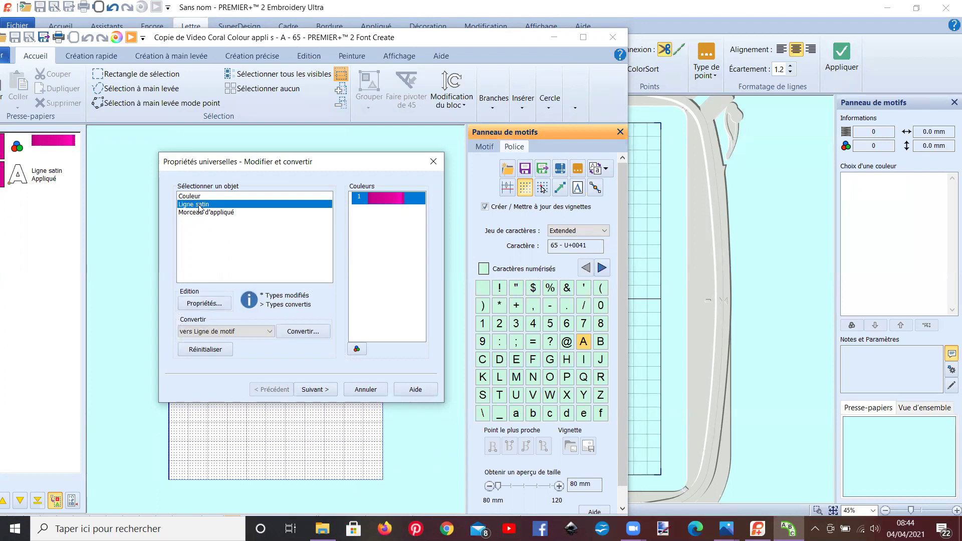
pyautogui.click(270, 332)
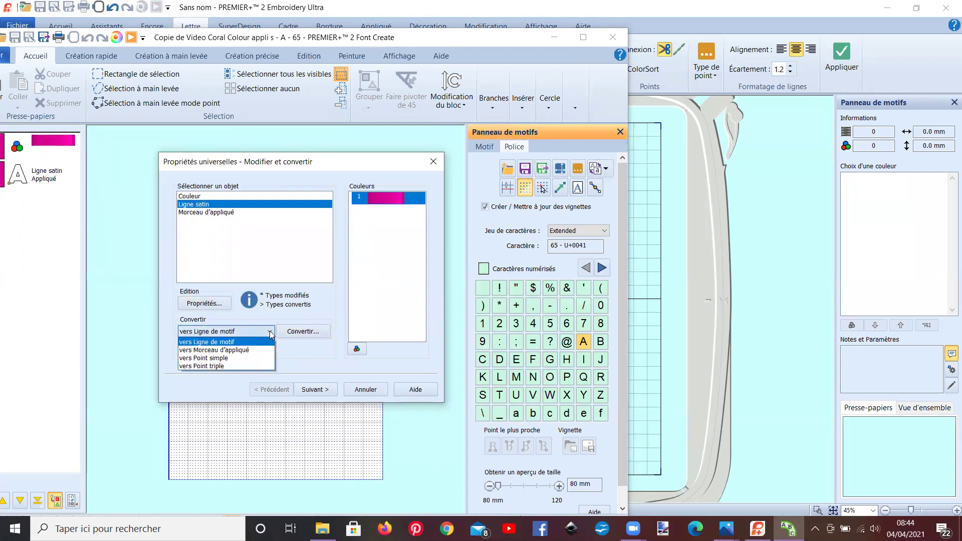
pyautogui.click(227, 358)
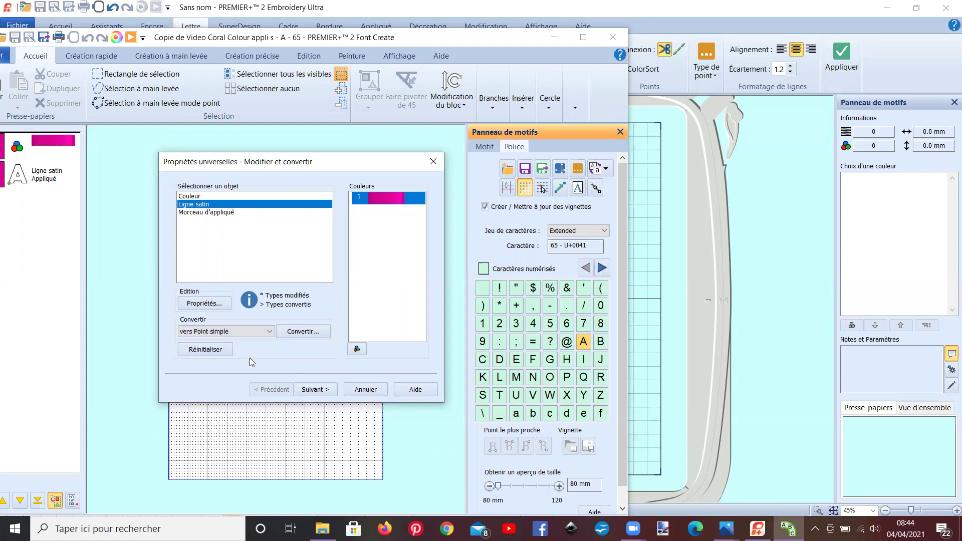
pyautogui.click(295, 333)
pyautogui.click(202, 304)
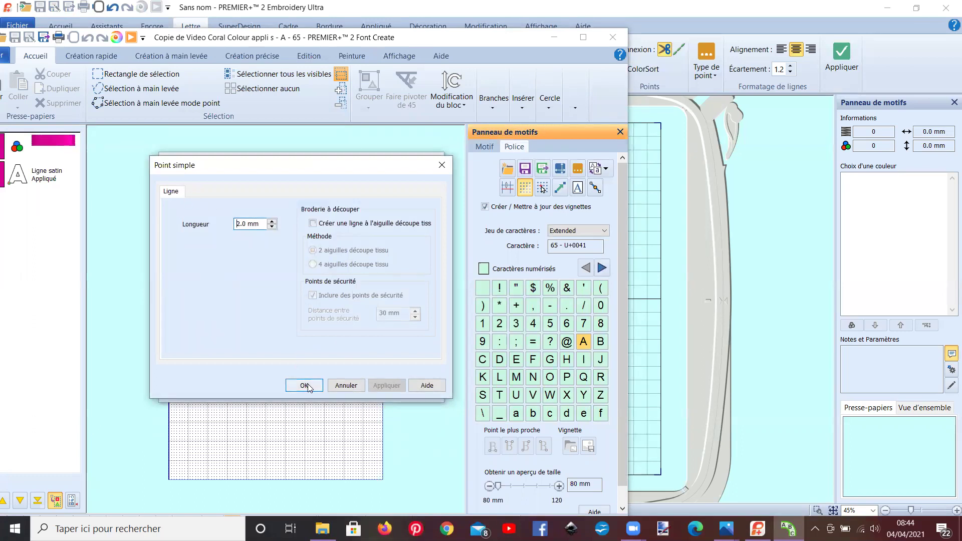
pyautogui.click(346, 386)
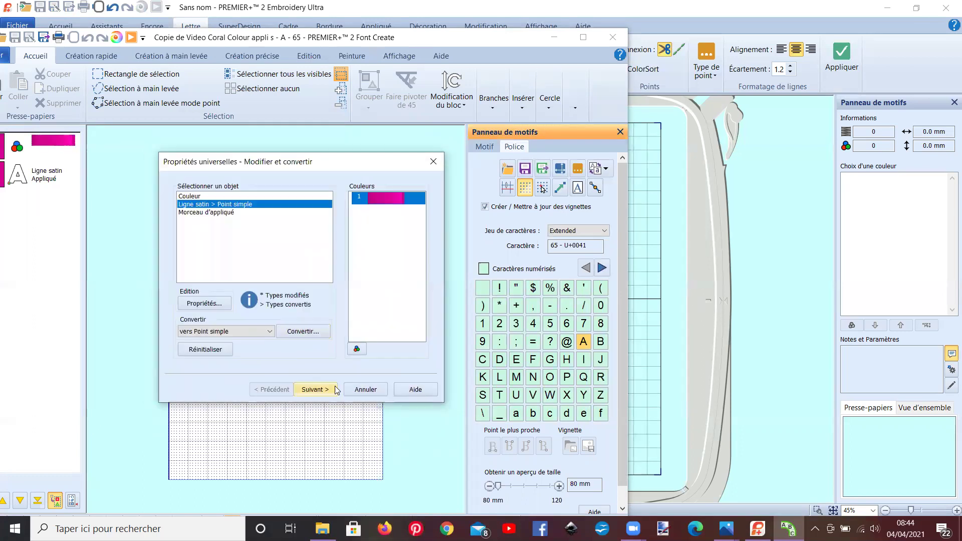
# - Allow editing of Point simple, enable Comprimer la police and apply the universal changes to the copied font
pyautogui.click(315, 390)
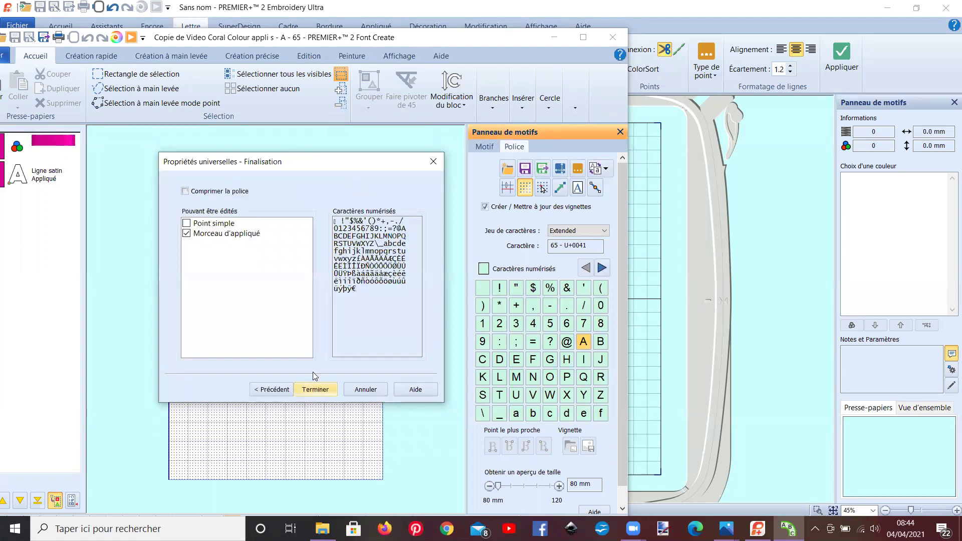
pyautogui.click(186, 224)
pyautogui.click(185, 192)
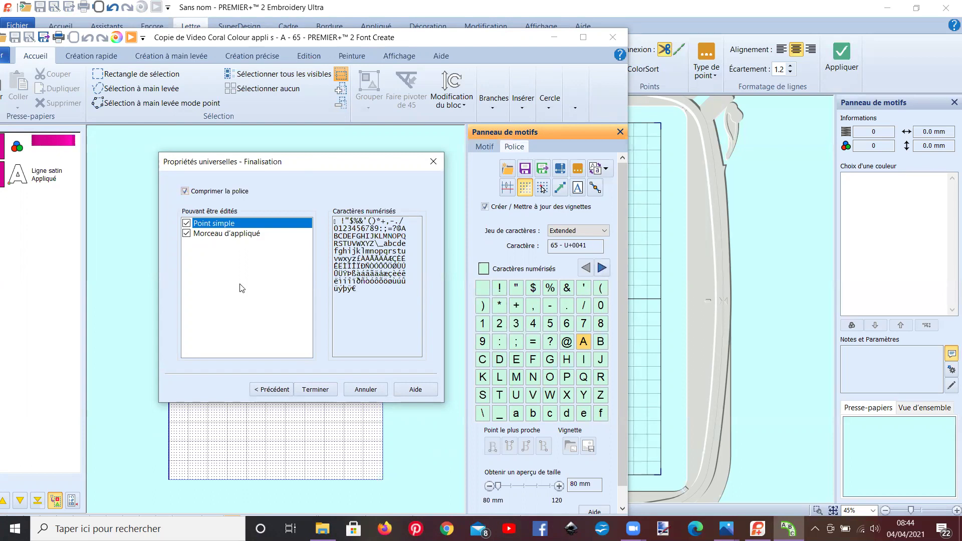
pyautogui.click(307, 391)
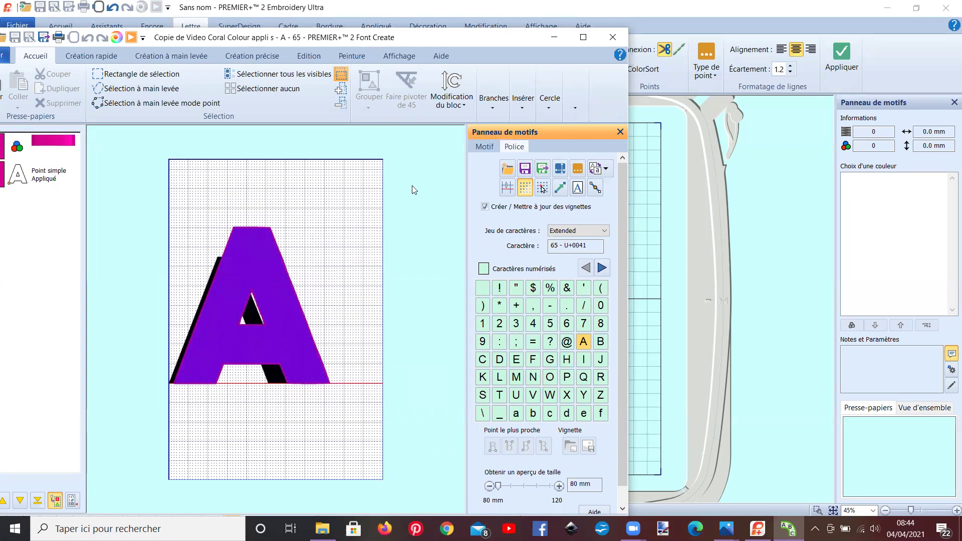
# - Save the modified font copy and close Font Create
pyautogui.click(525, 169)
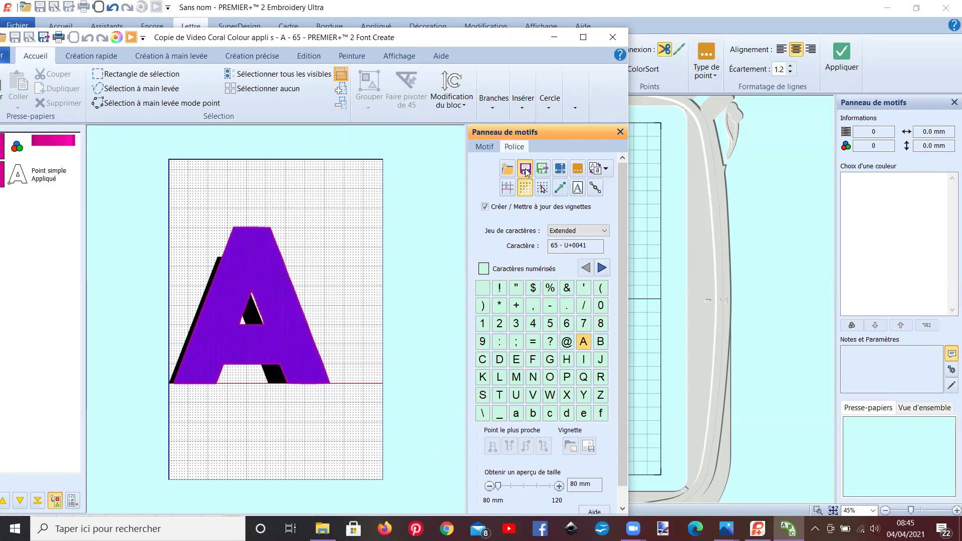
pyautogui.click(613, 38)
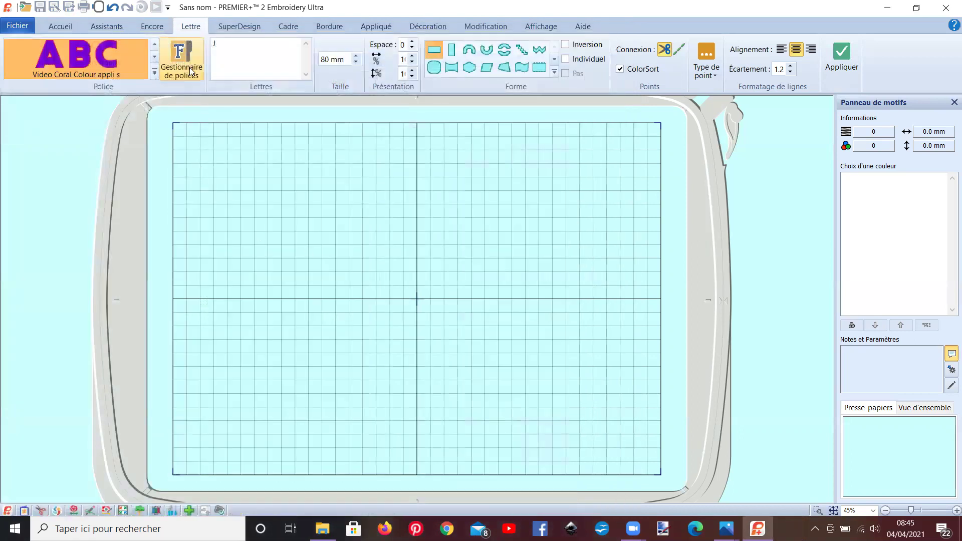
# - Search the font manager for coral and select the font Copie de Video Coral Colour appli s
pyautogui.click(173, 59)
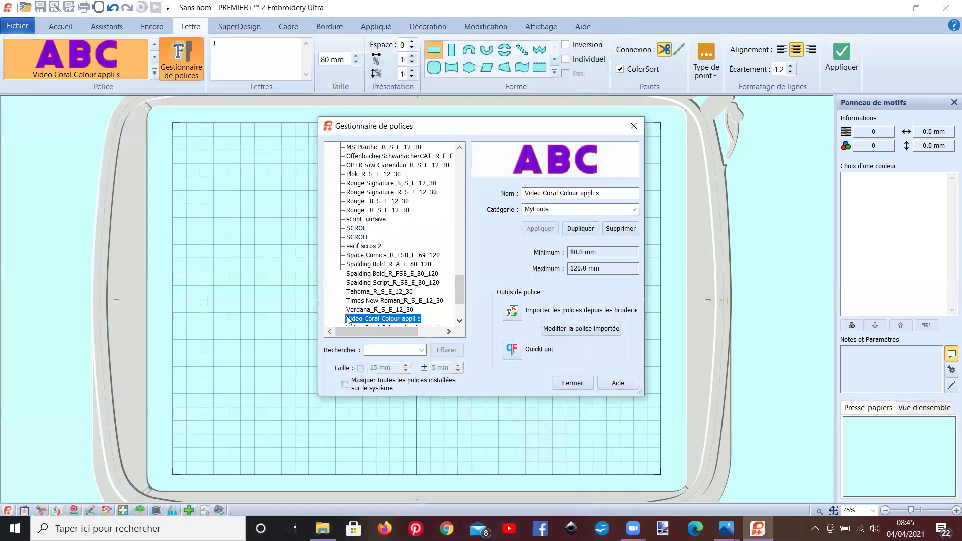
pyautogui.click(376, 351)
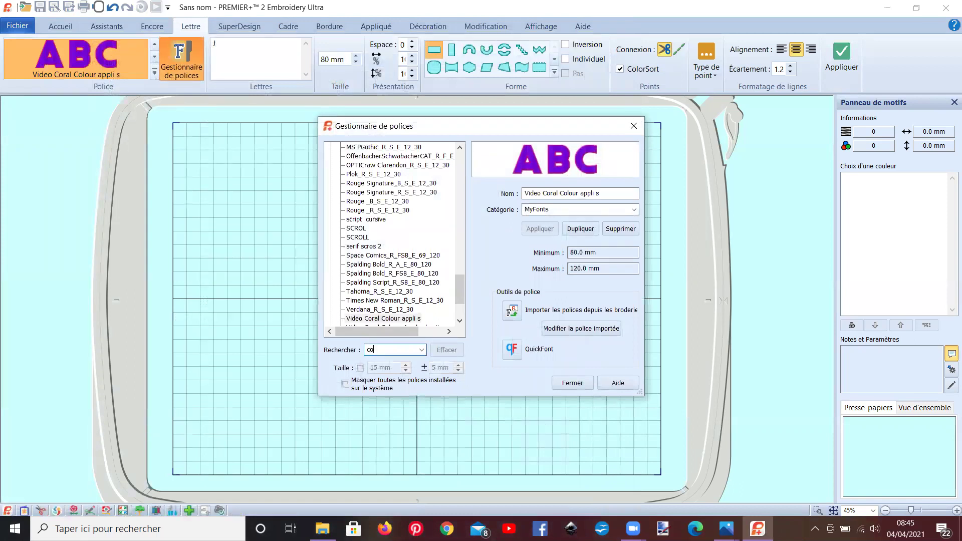
pyautogui.press('Return')
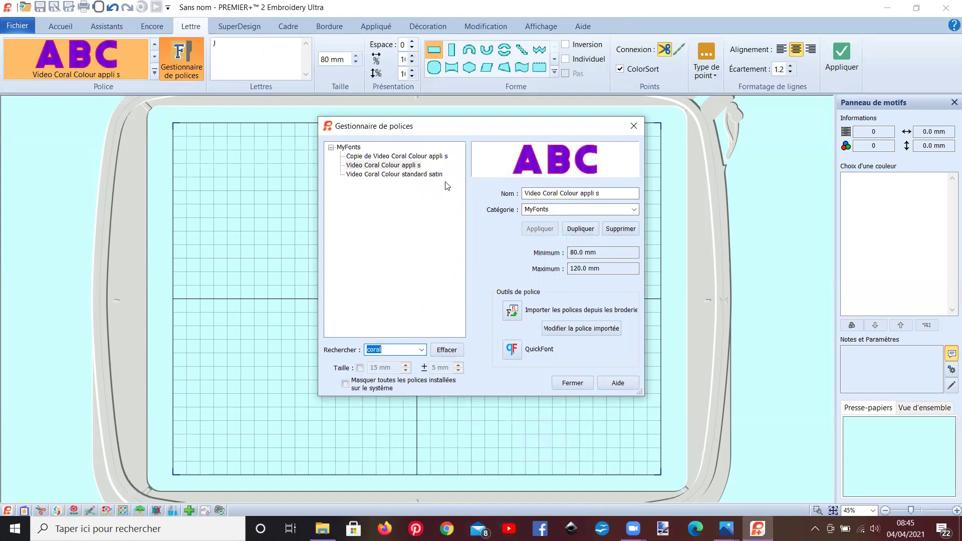
pyautogui.click(426, 158)
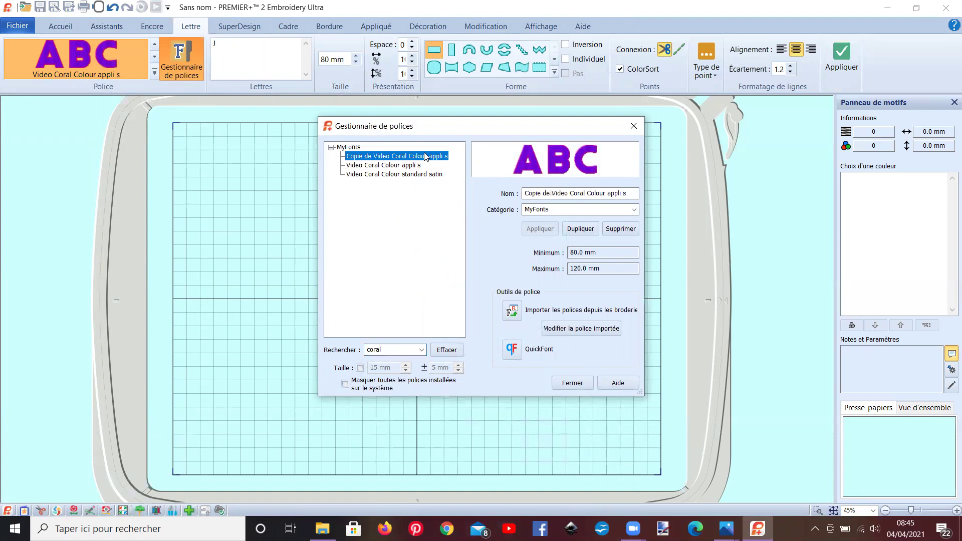
pyautogui.click(410, 165)
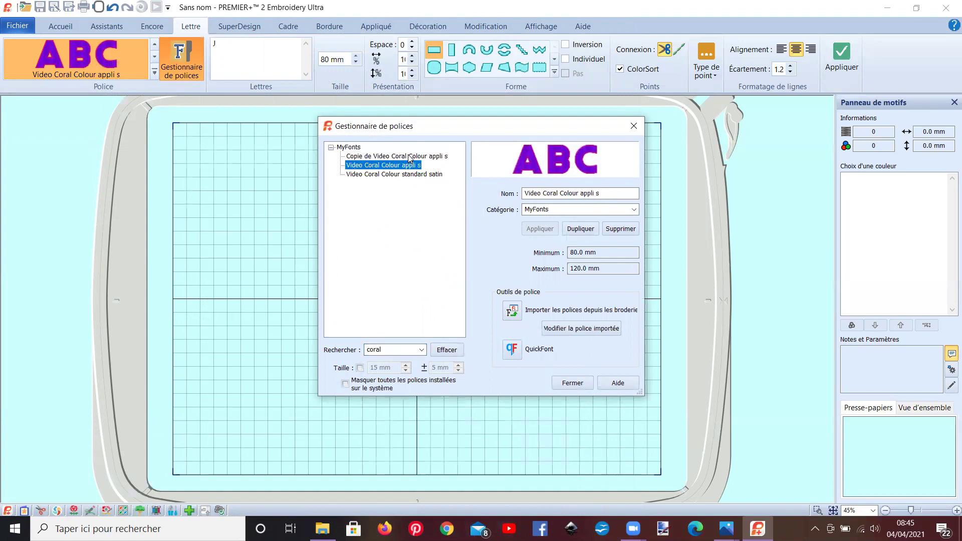
pyautogui.click(410, 157)
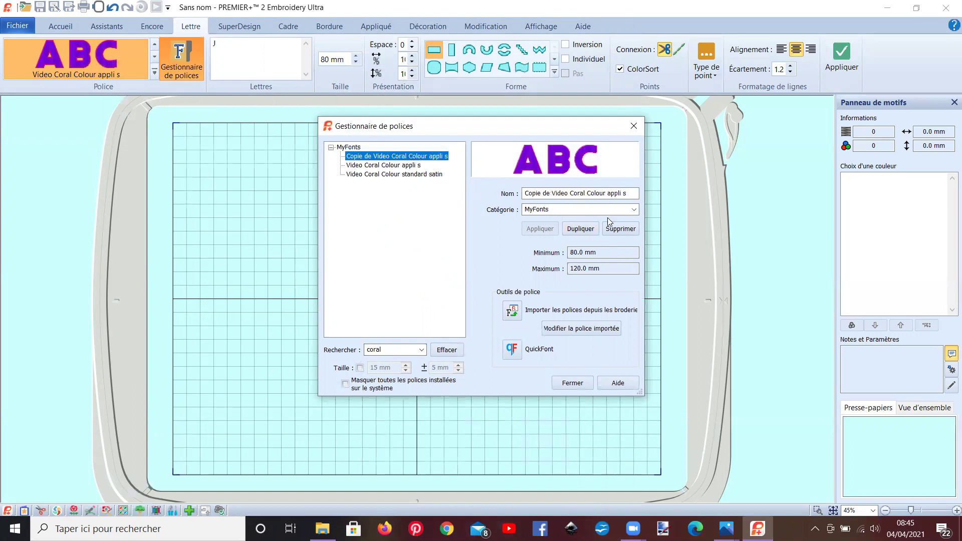
# - Rename the selected font Copie de Video Coral Colour appli Ligne, apply the name and close the font manager
pyautogui.click(631, 196)
pyautogui.press('BackSpace')
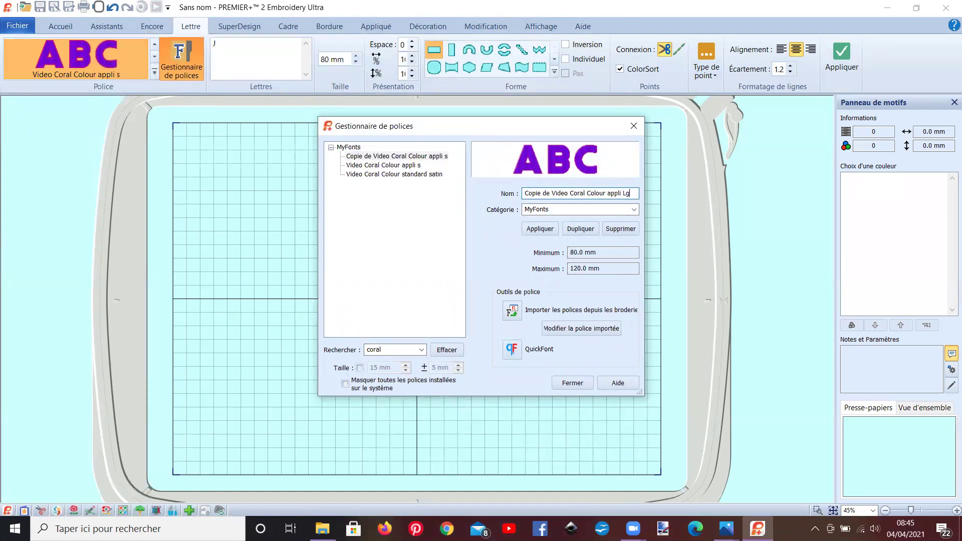
pyautogui.write('Ligne')
pyautogui.click(534, 231)
pyautogui.click(569, 383)
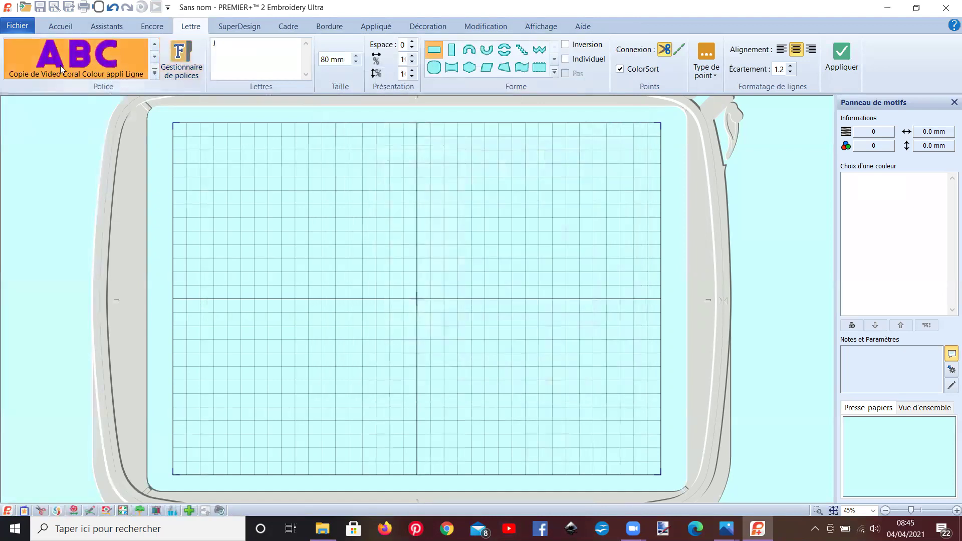
# - Place a test letter J at 80 mm in the renamed font and delete it
pyautogui.click(838, 67)
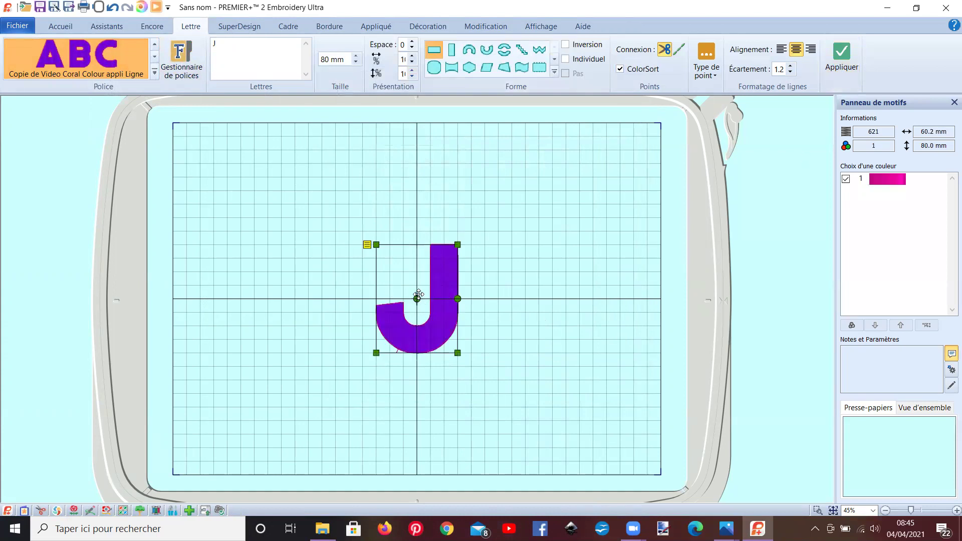
pyautogui.press('Delete')
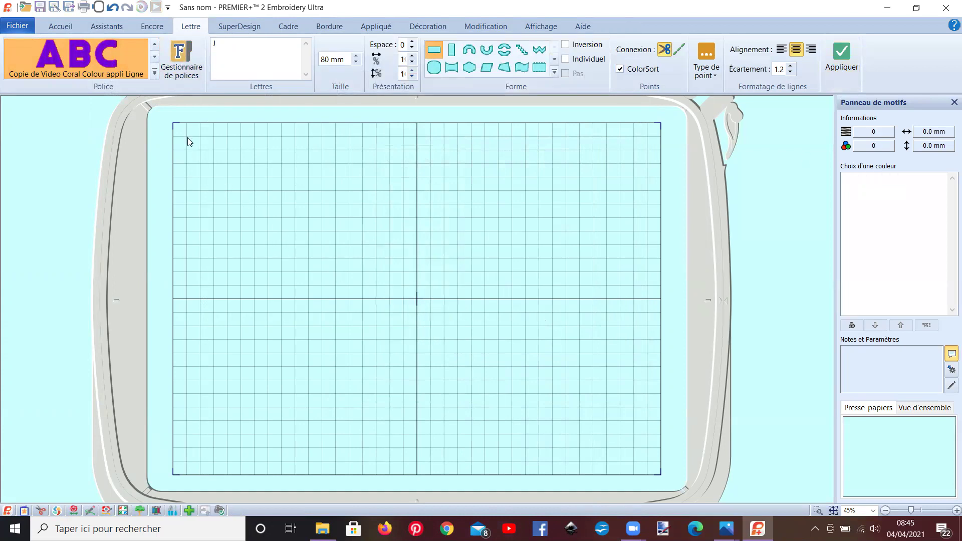
# - Open Font Create and copy the MyFonts font Video Coral Colour standard satin for modification, keeping the proposed name
pyautogui.click(190, 510)
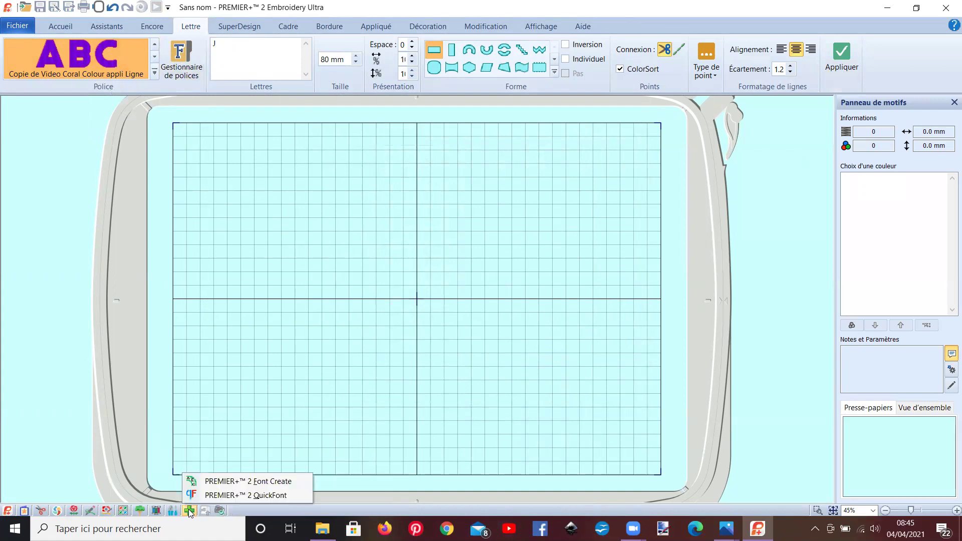
pyautogui.click(242, 479)
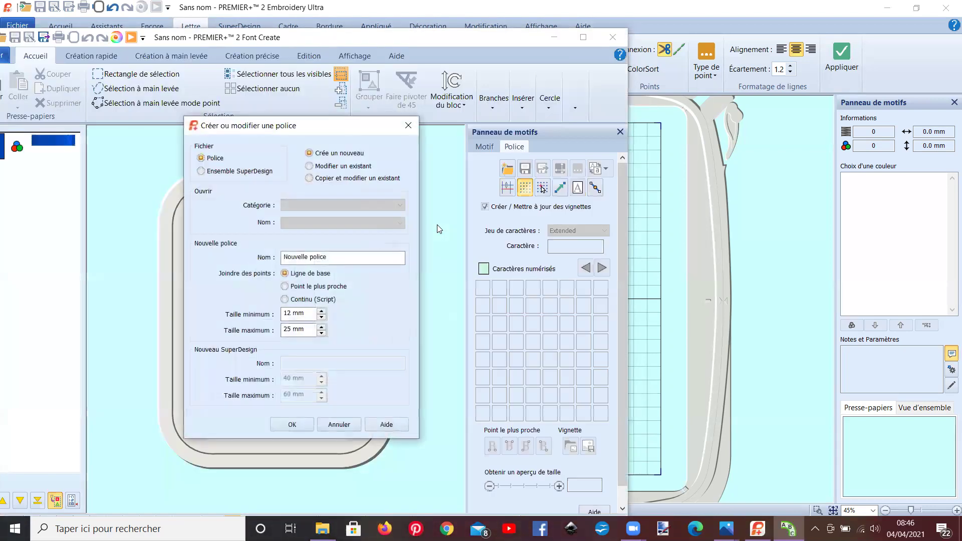
pyautogui.click(354, 179)
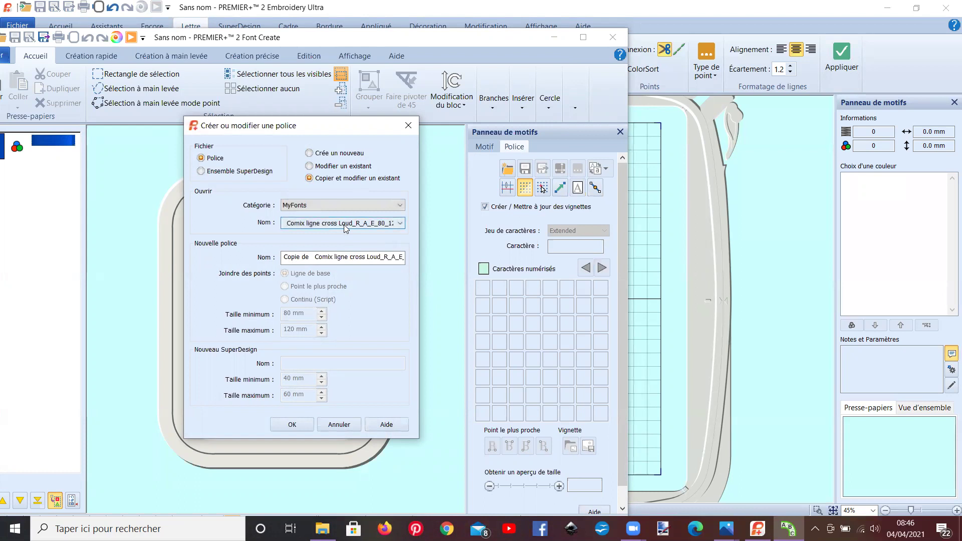
pyautogui.click(327, 223)
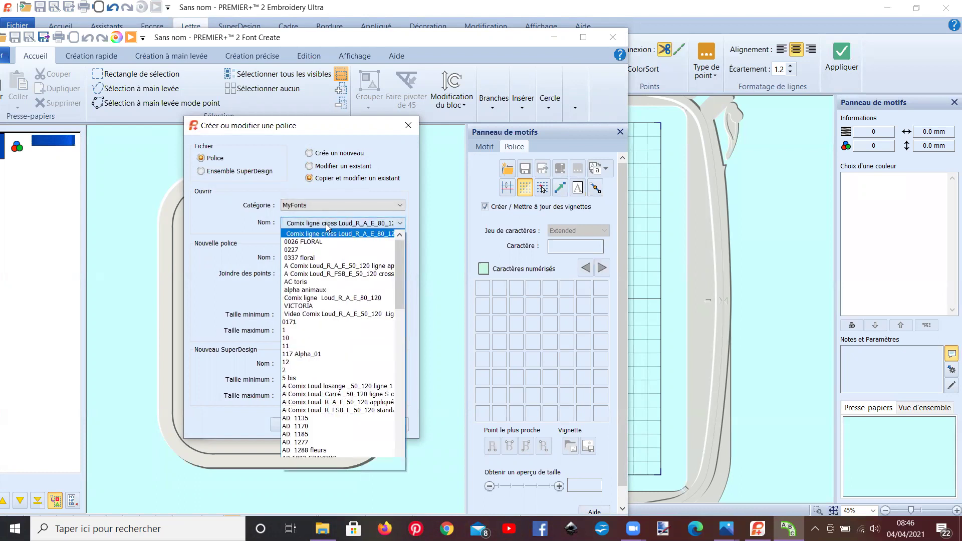
pyautogui.scroll(-5, 331, 390)
pyautogui.scroll(-6, 331, 390)
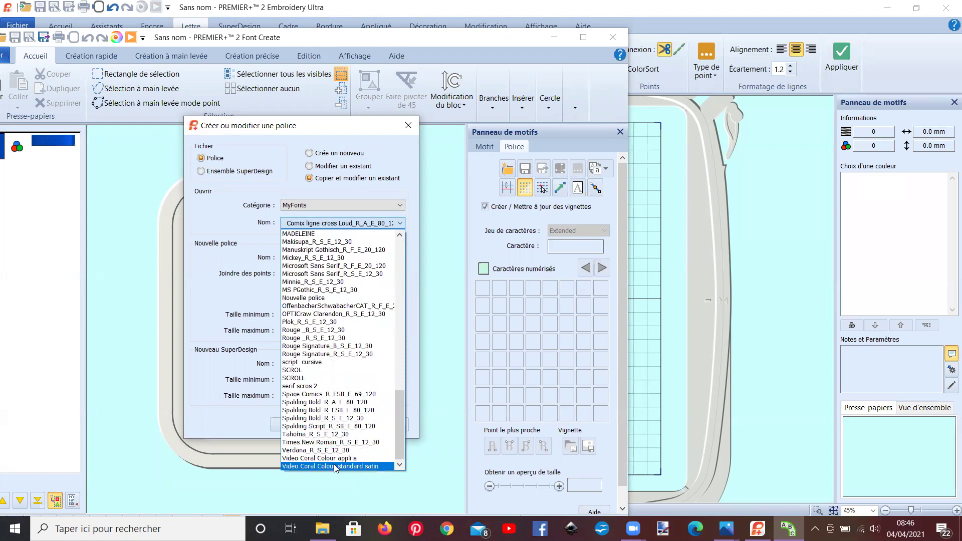
pyautogui.click(333, 466)
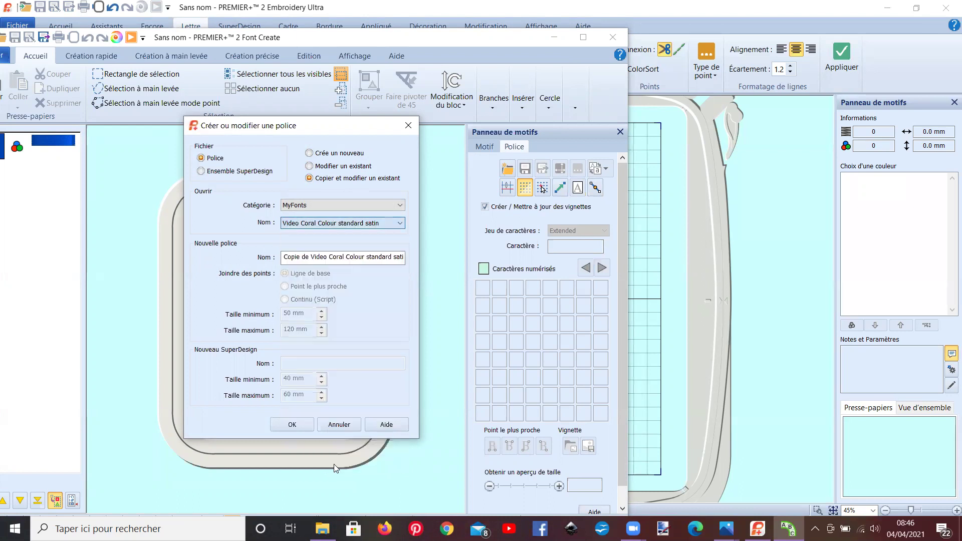
pyautogui.click(293, 425)
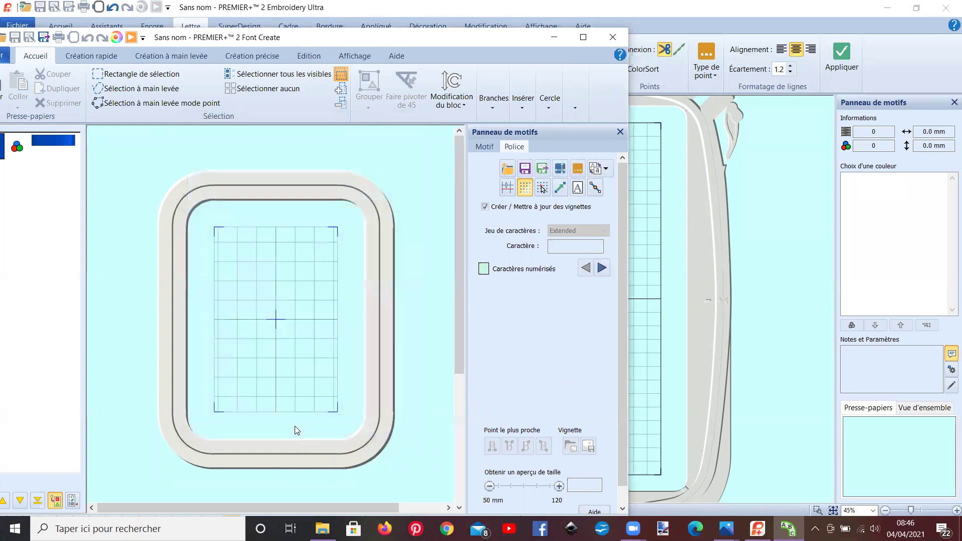
# - Convert Remplissage standard to Remplissage Crosshatch in the copied font's universal properties
pyautogui.click(578, 170)
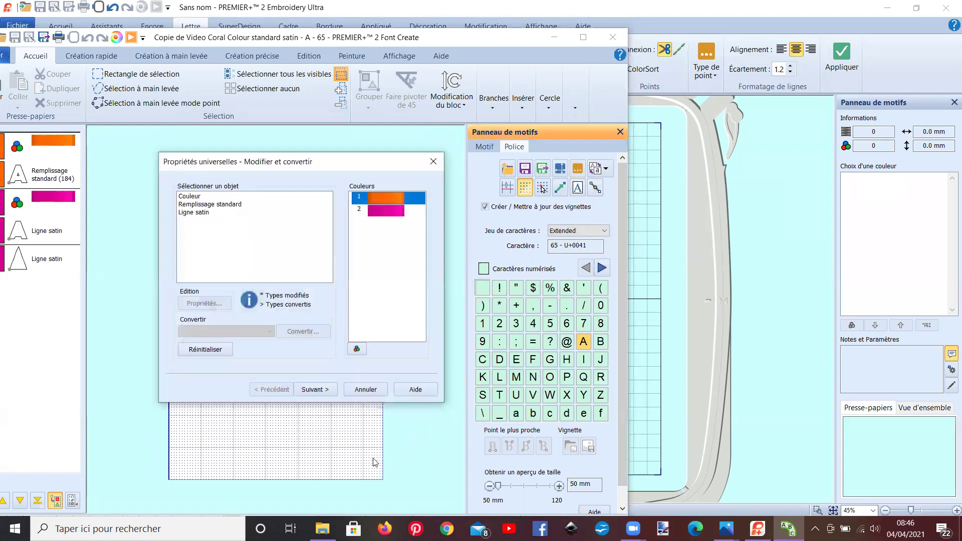
pyautogui.click(186, 205)
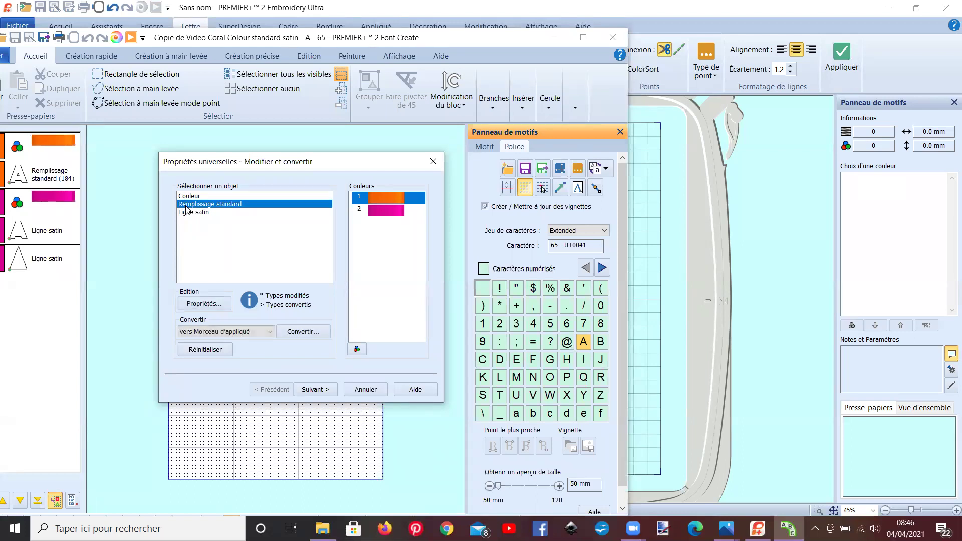
pyautogui.click(271, 333)
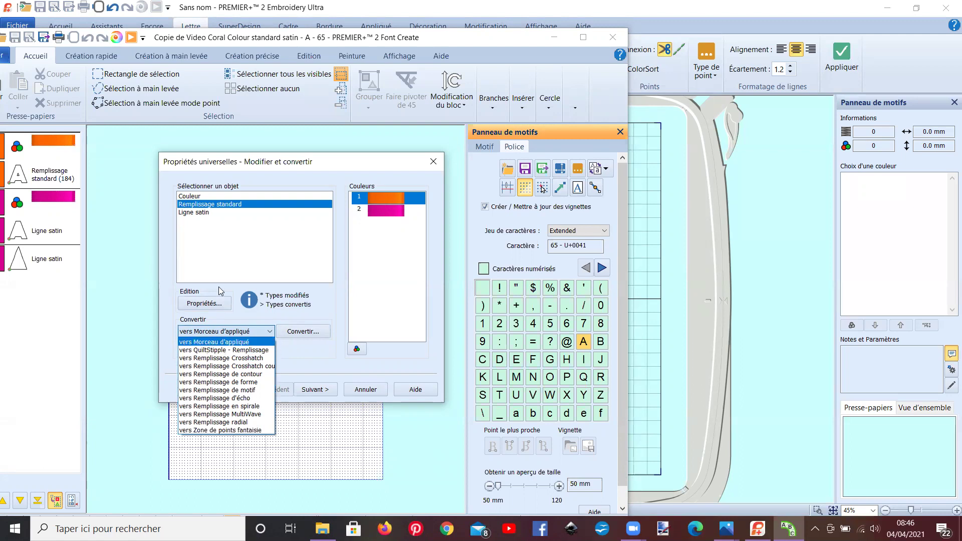
pyautogui.click(223, 359)
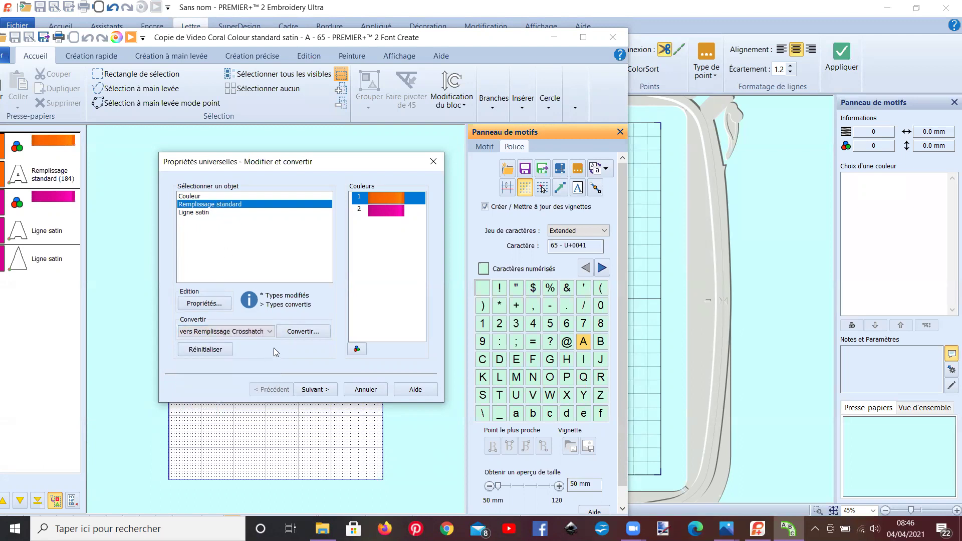
pyautogui.click(297, 332)
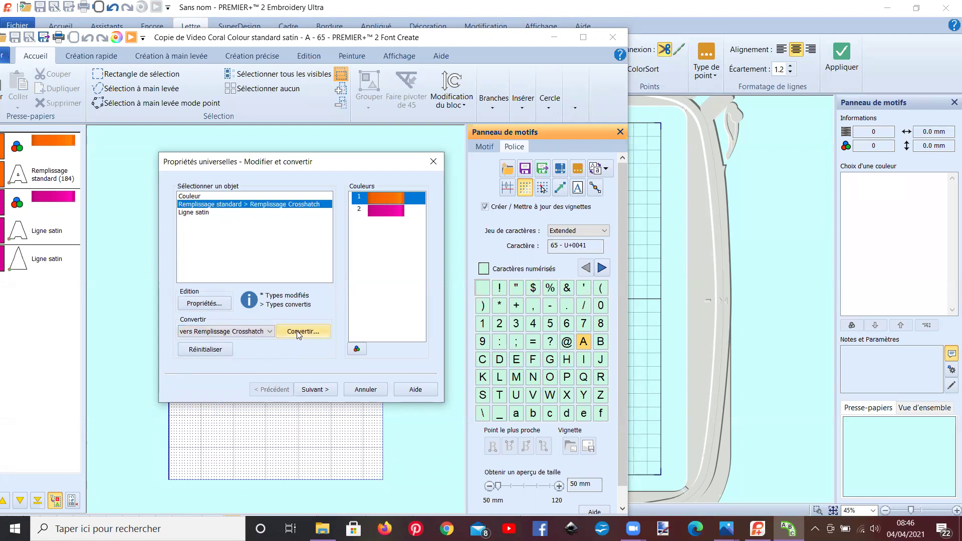
# - Set the crosshatch fill's spacing to 1.4 mm and its style to Losange
pyautogui.click(196, 304)
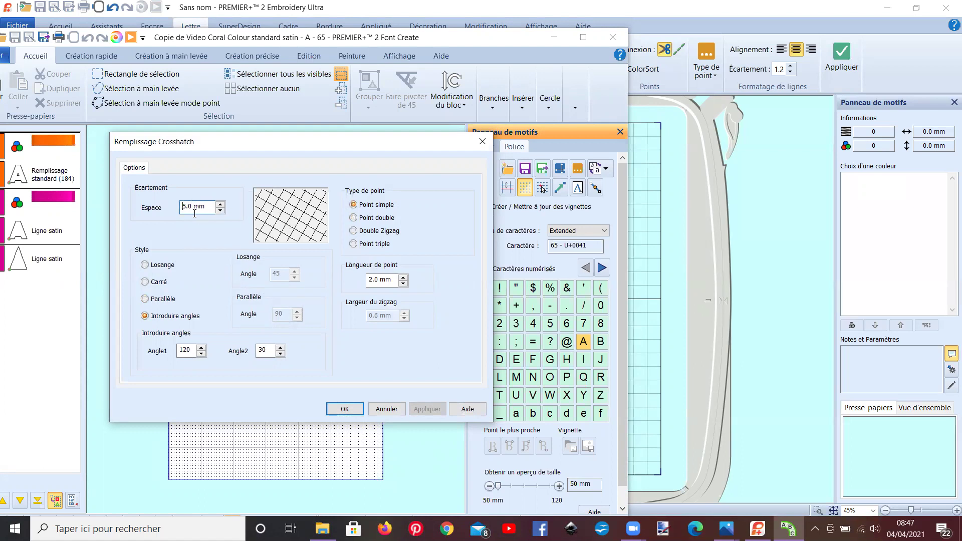
pyautogui.moveTo(191, 207); pyautogui.dragTo(179, 207)
pyautogui.write('1.4')
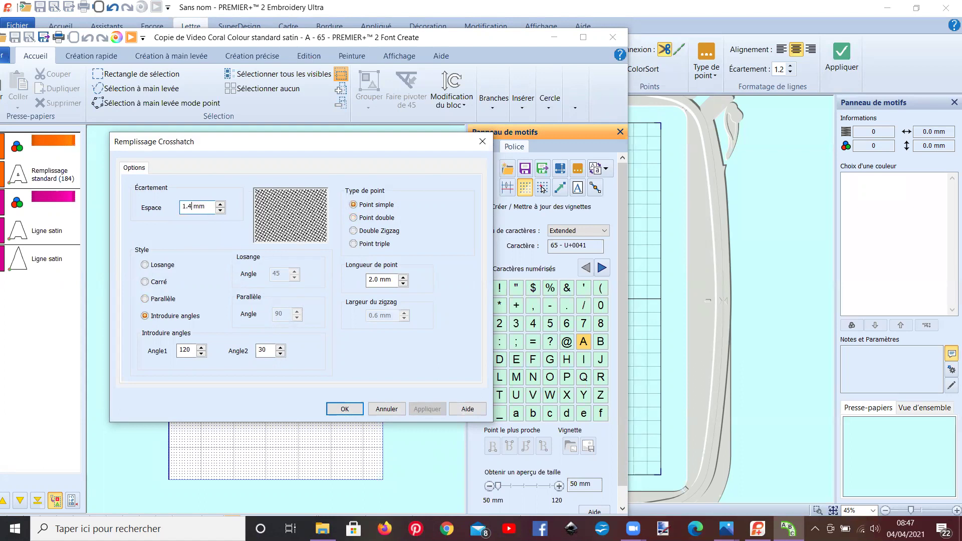
pyautogui.click(146, 265)
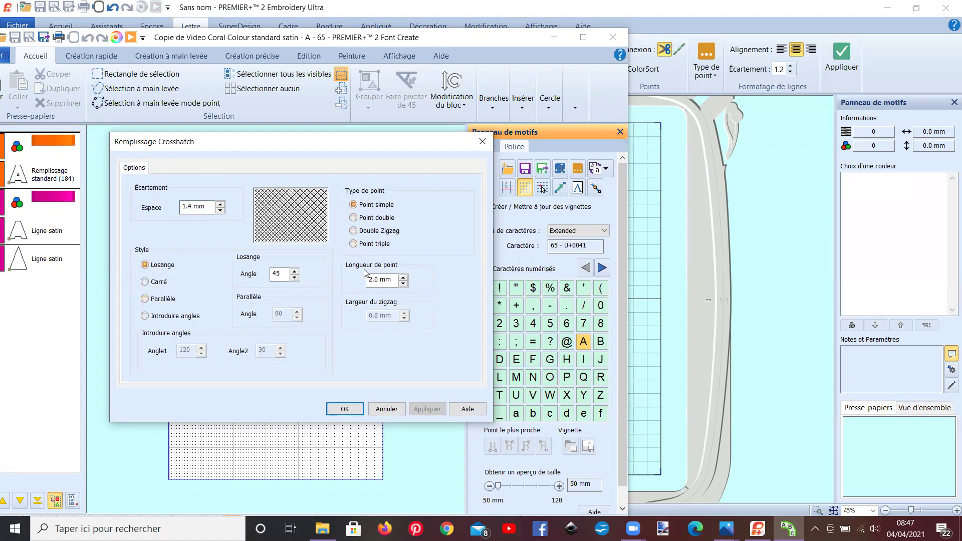
pyautogui.click(346, 408)
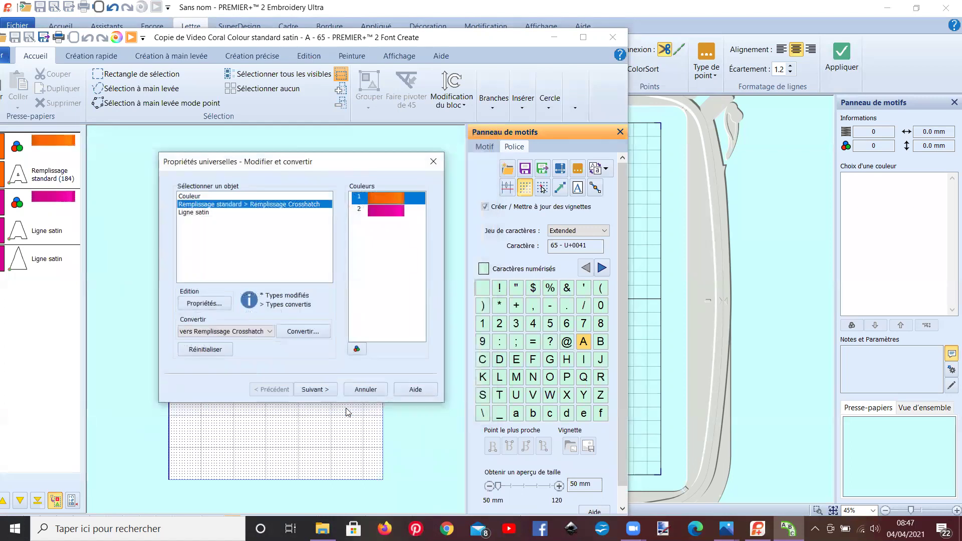
# - Convert the Ligne satin border to Point simple in the universal properties
pyautogui.click(195, 213)
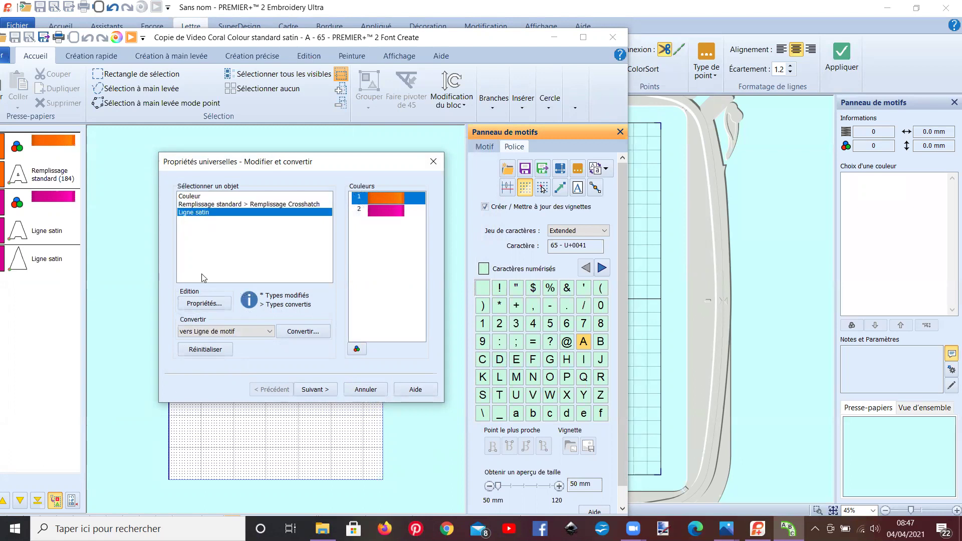
pyautogui.click(271, 332)
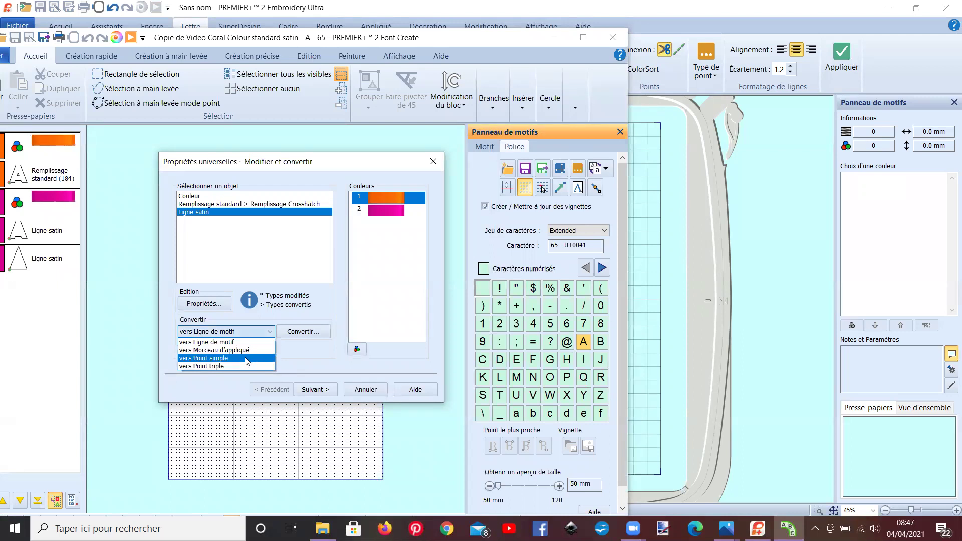
pyautogui.click(247, 359)
pyautogui.click(298, 329)
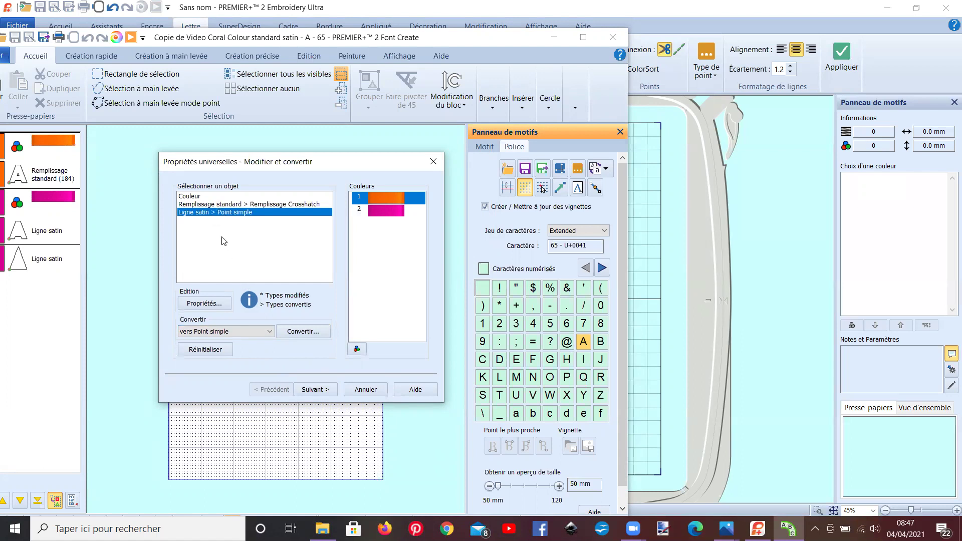
# - Enable Comprimer la police, allow editing of Point simple and Remplissage Crosshatch, and apply the universal changes to the copied font
pyautogui.click(311, 390)
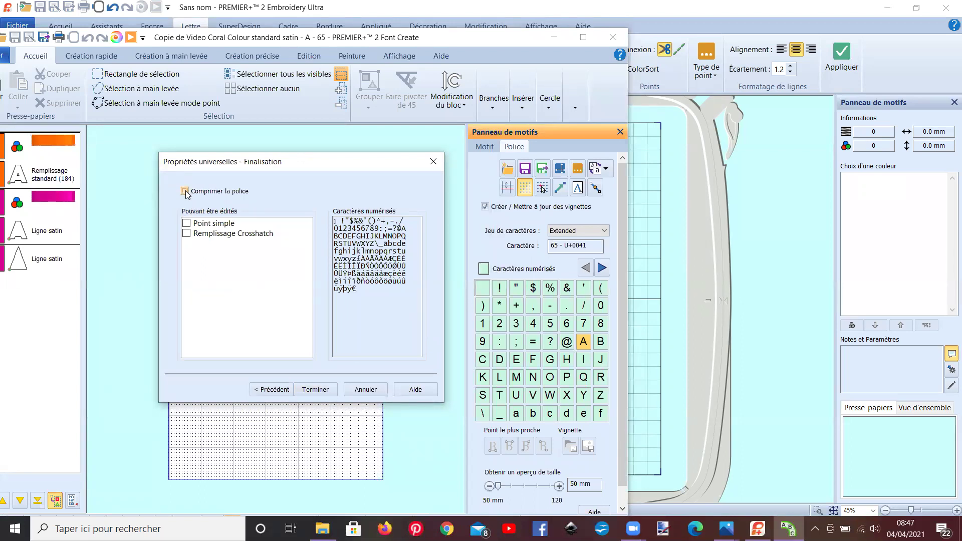
pyautogui.click(185, 191)
pyautogui.click(187, 224)
pyautogui.click(187, 234)
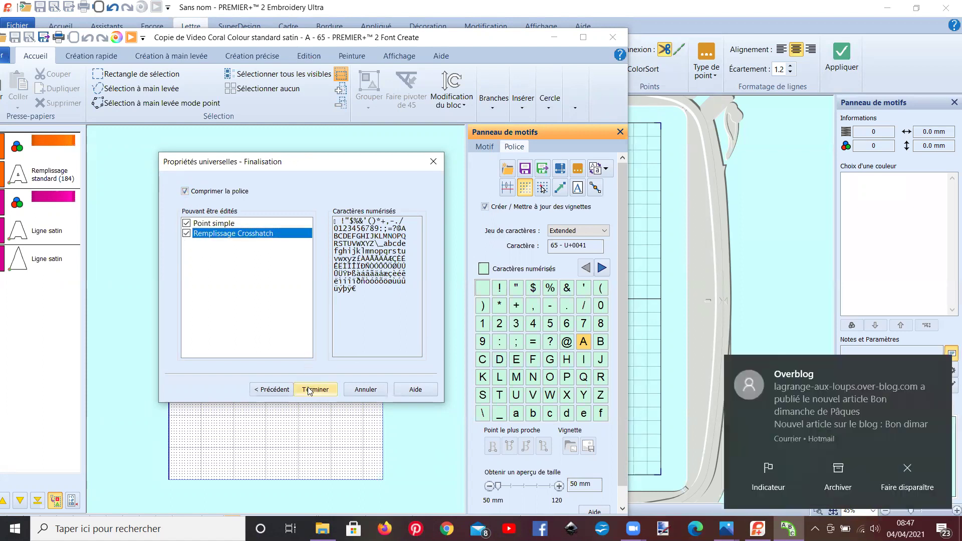
pyautogui.click(904, 379)
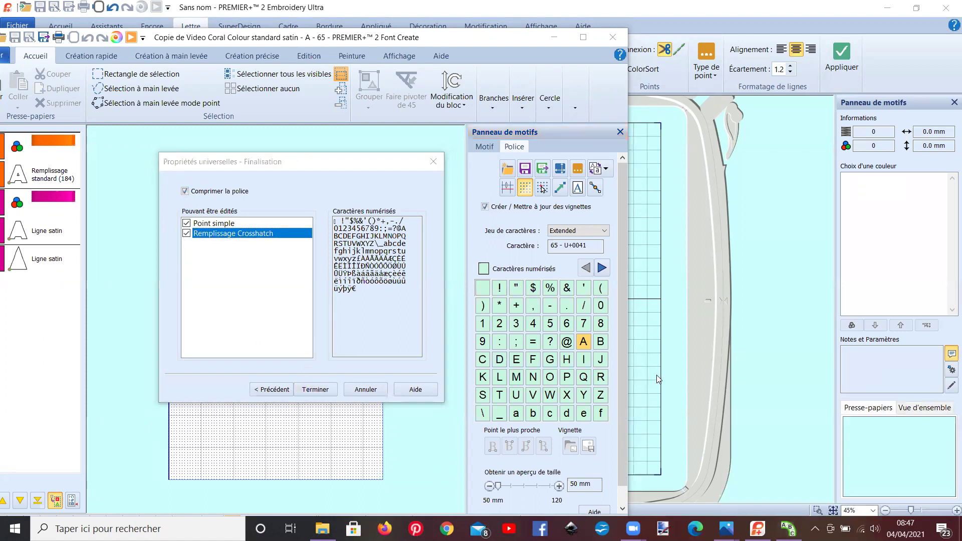
pyautogui.click(320, 389)
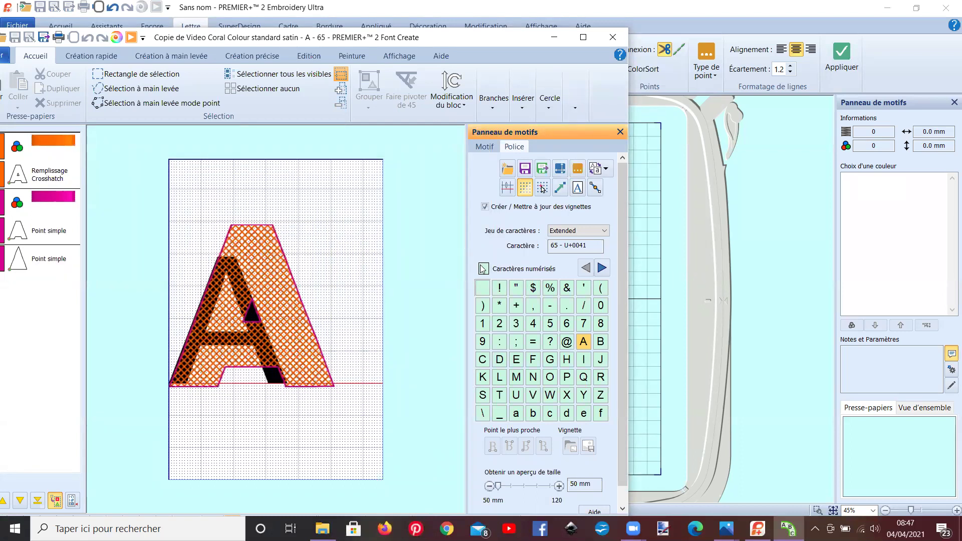
# - Close Font Create, search the font manager for coral, and select the font Copie de Video Coral Colour standard satin
pyautogui.click(612, 37)
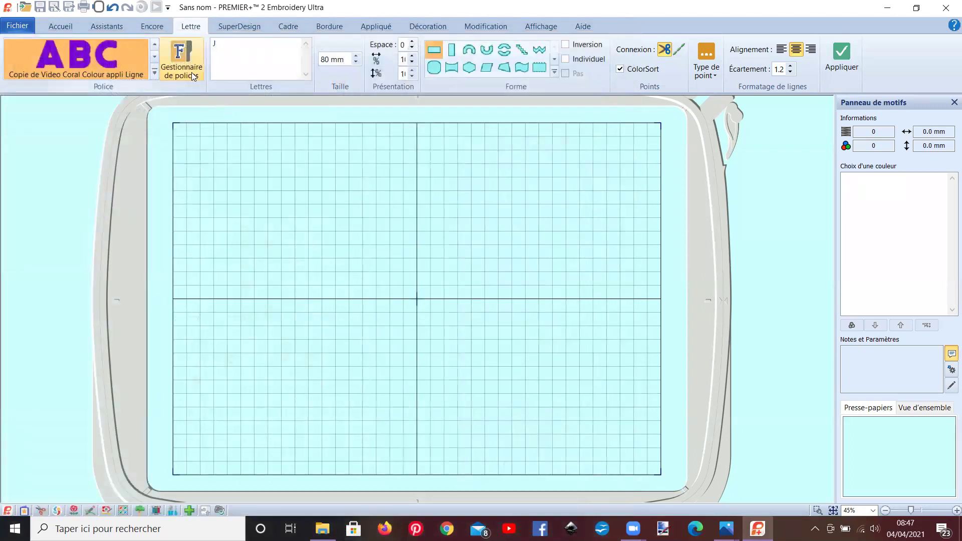
pyautogui.click(191, 73)
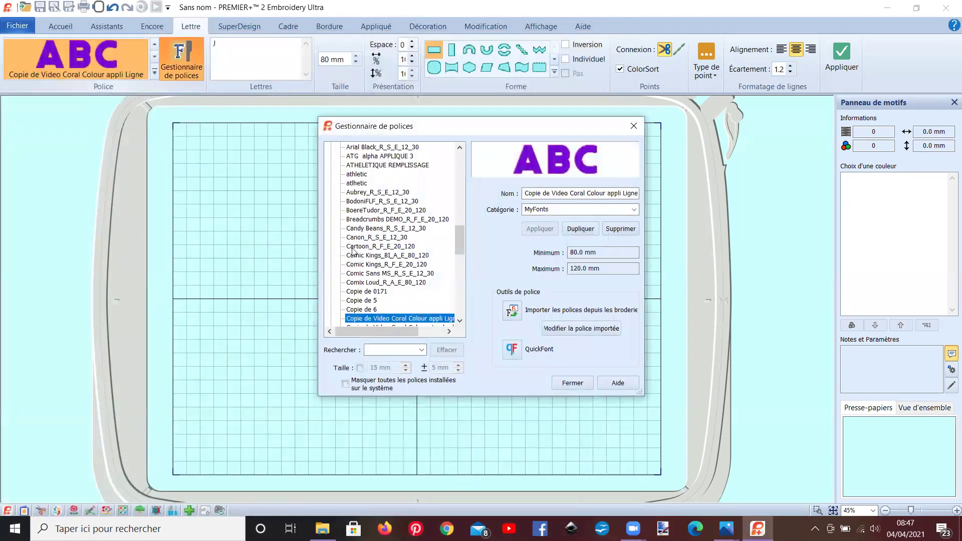
pyautogui.write('cor')
pyautogui.press('Return')
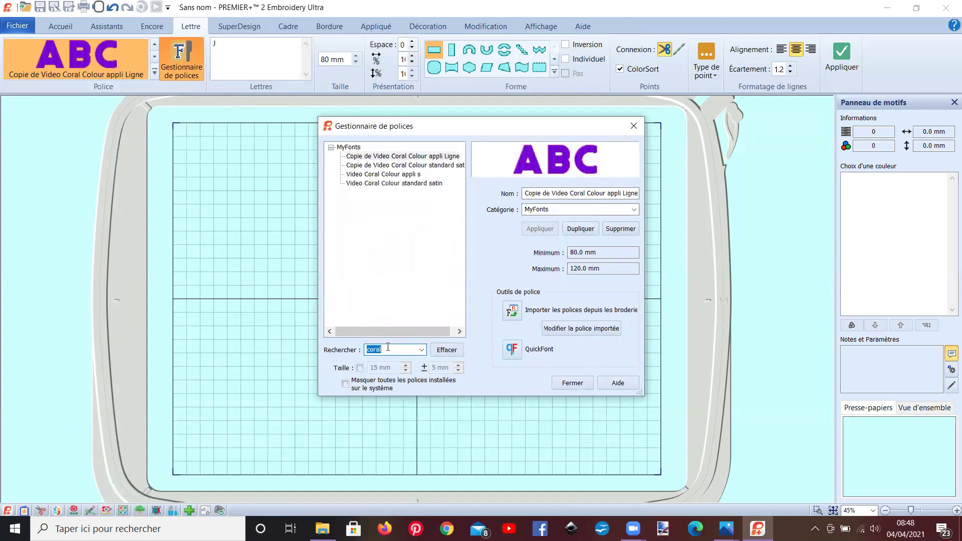
pyautogui.click(396, 156)
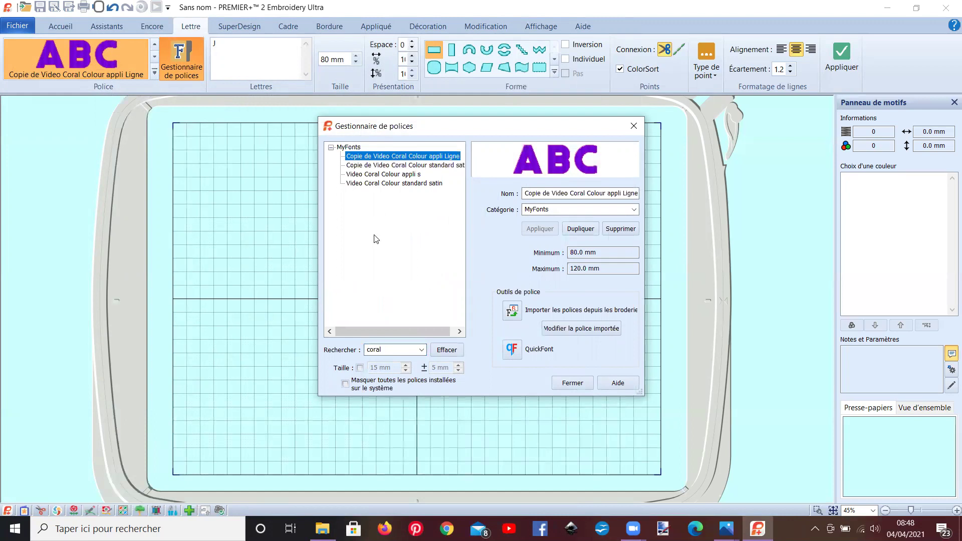
pyautogui.click(381, 168)
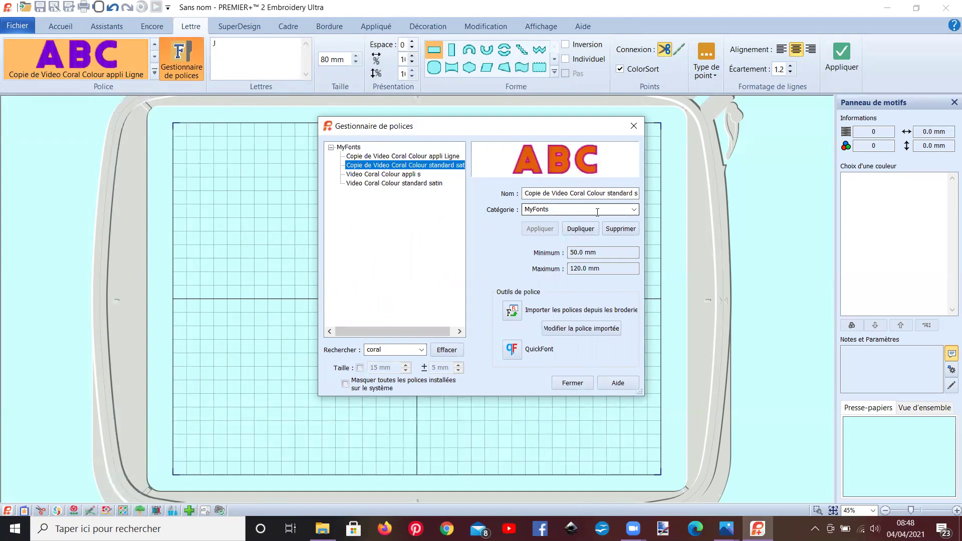
# - Rename the copied standard satin font as Video Coral Colour crosshatch ligne and close the font manager
pyautogui.click(602, 195)
pyautogui.press('End')
pyautogui.press('BackSpace')
pyautogui.press('BackSpace')
pyautogui.press('BackSpace')
pyautogui.press('BackSpace')
pyautogui.press('BackSpace')
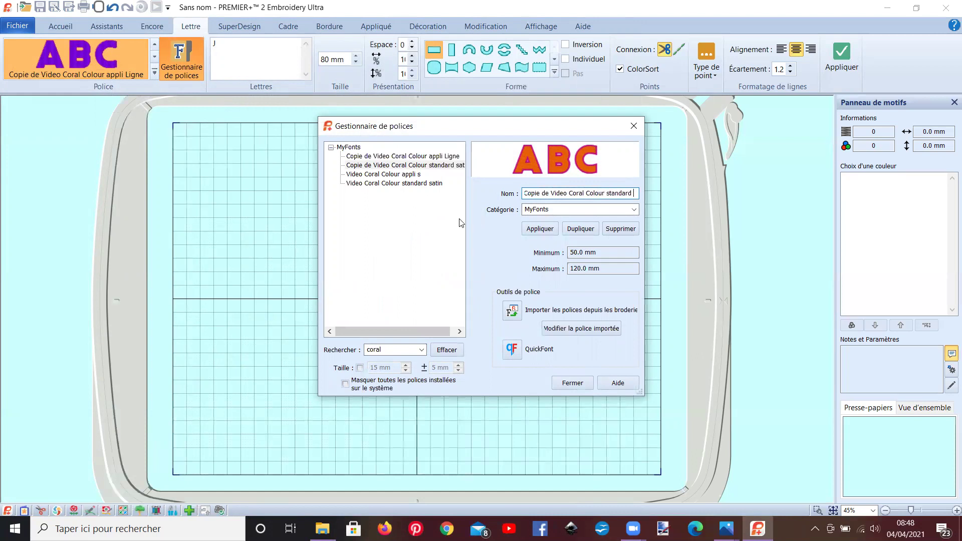
pyautogui.moveTo(550, 194); pyautogui.dragTo(523, 193)
pyautogui.press('BackSpace')
pyautogui.press('Delete')
pyautogui.moveTo(614, 194); pyautogui.dragTo(581, 197)
pyautogui.write('crosshatch ligne')
pyautogui.click(548, 229)
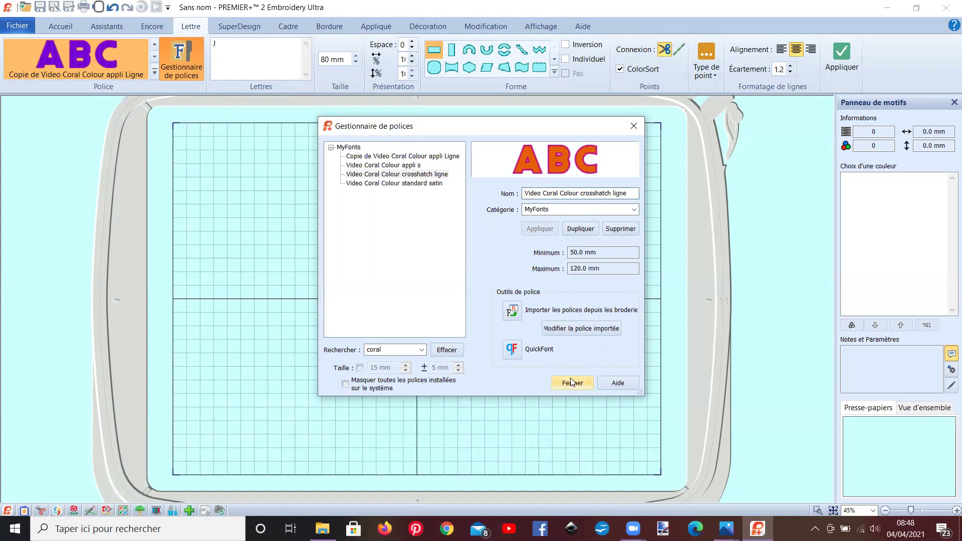
pyautogui.click(571, 383)
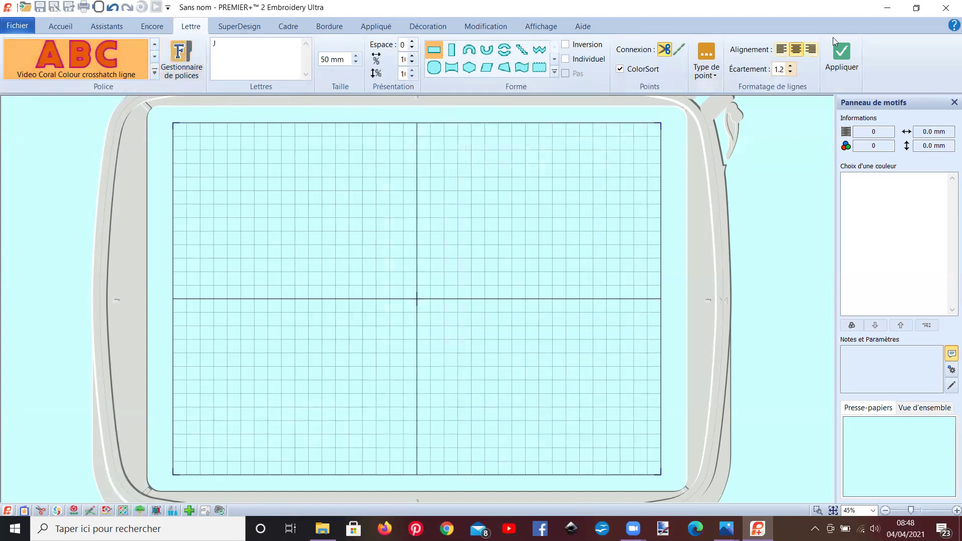
# - Place a test letter J in the 50 mm Video Coral Colour crosshatch ligne font and delete it
pyautogui.click(843, 52)
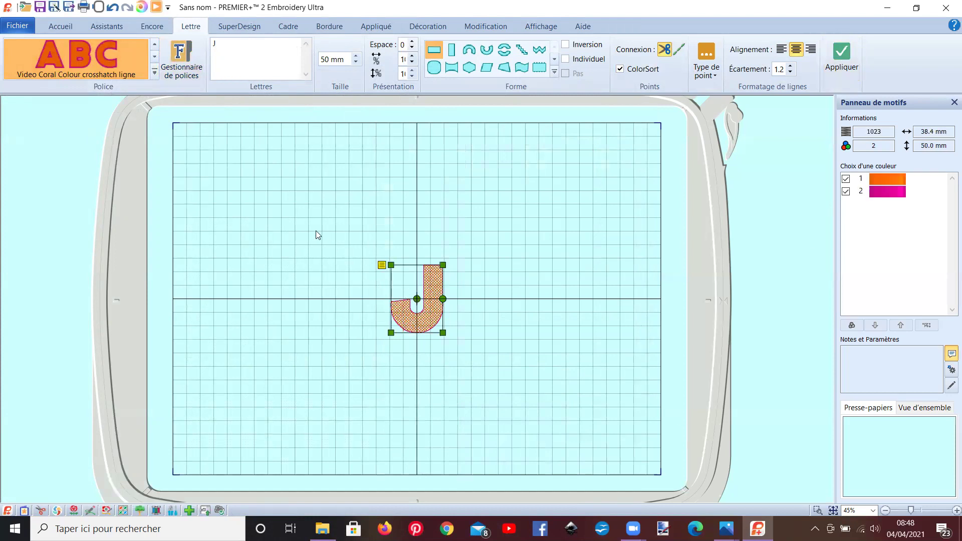
pyautogui.press('Delete')
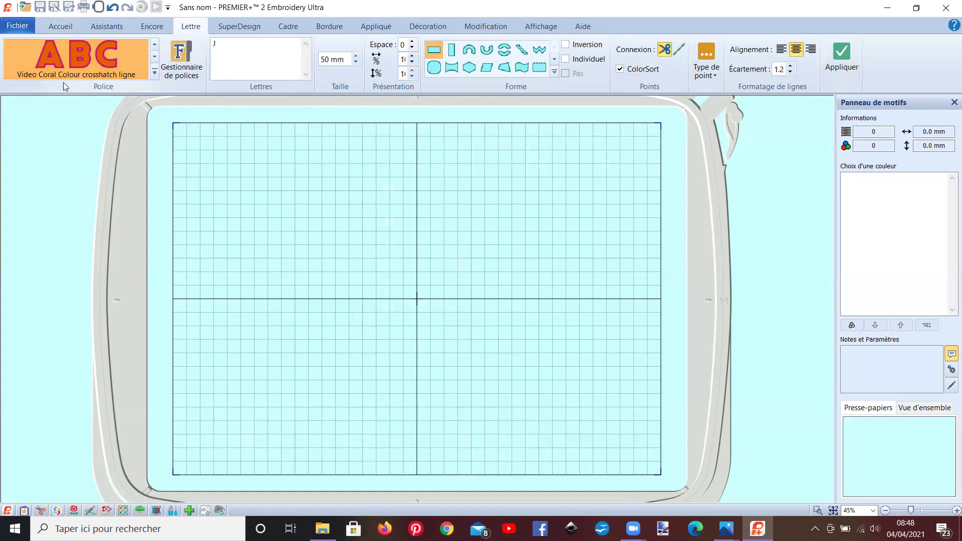
# - Open Font Create and choose to copy and modify the MyFonts font Video Coral Colour crosshatch ligne
pyautogui.click(191, 508)
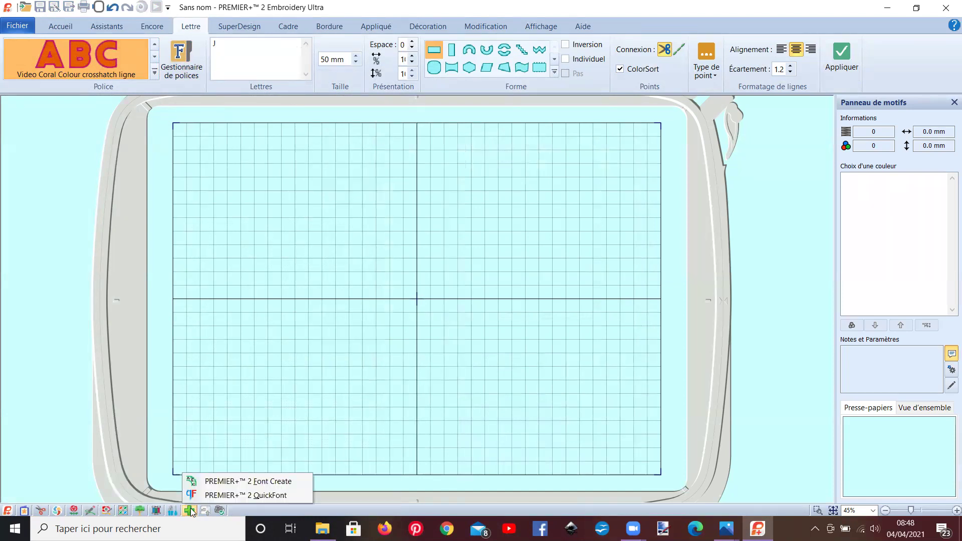
pyautogui.click(237, 482)
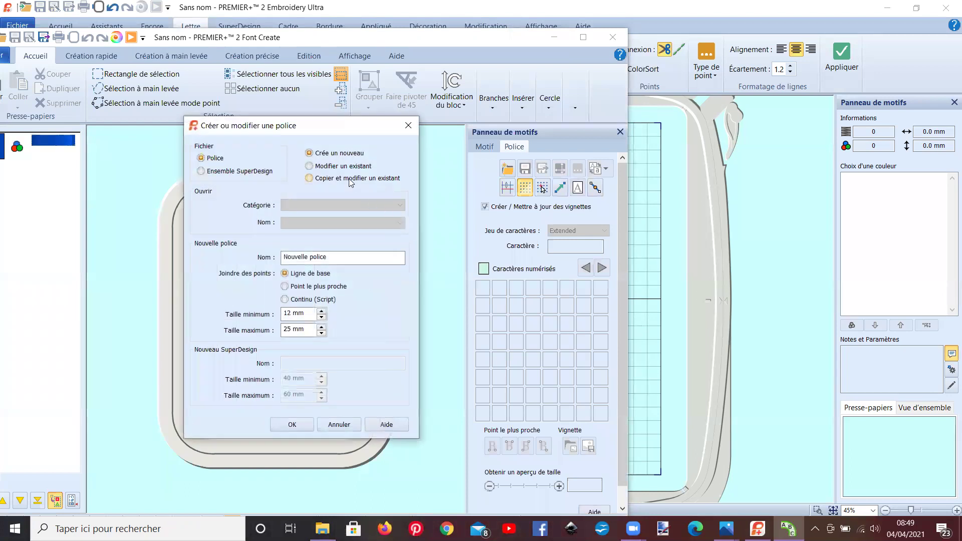
pyautogui.click(349, 179)
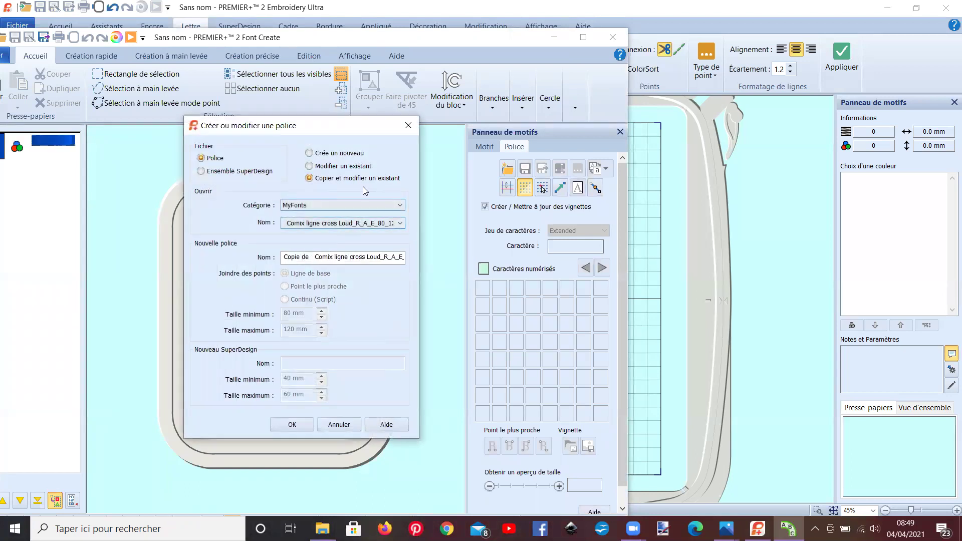
pyautogui.click(313, 226)
pyautogui.scroll(-5, 353, 399)
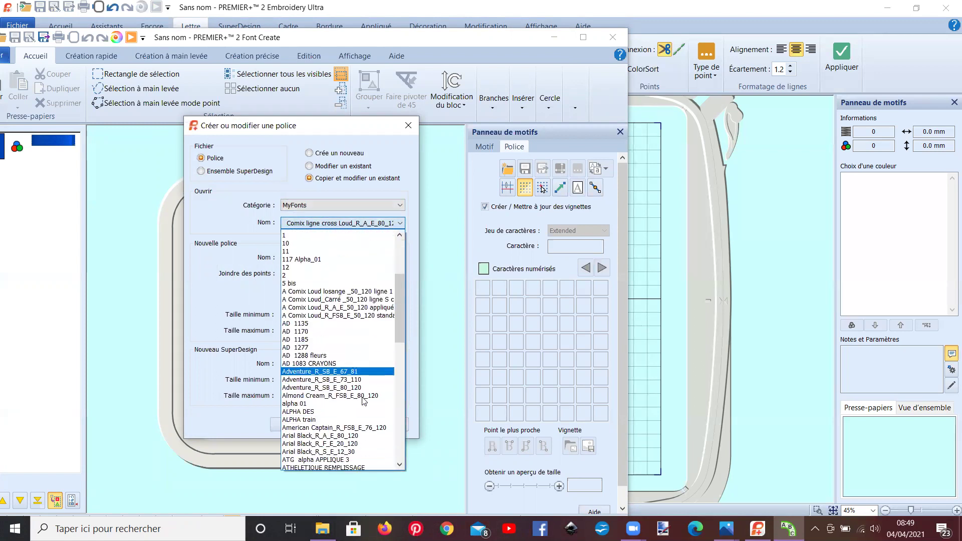
pyautogui.scroll(-10, 351, 398)
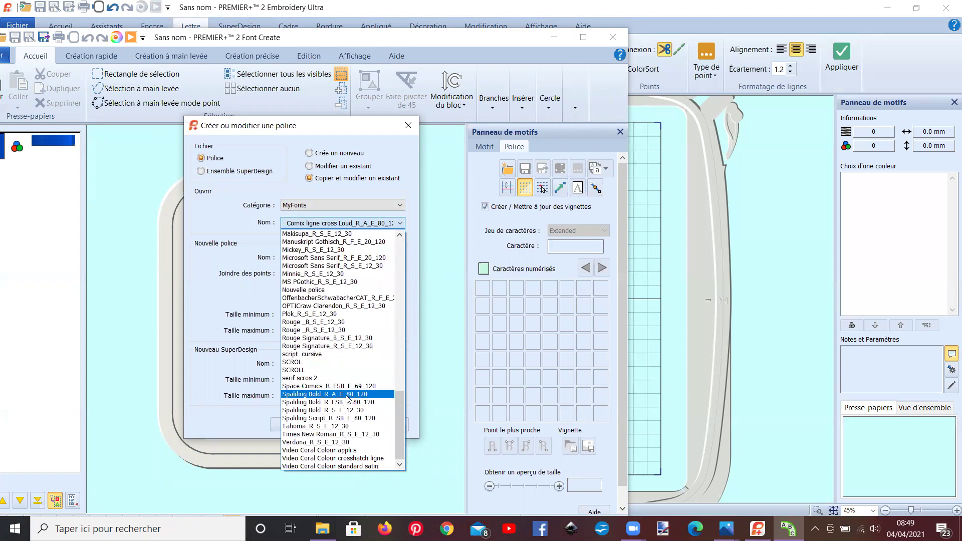
pyautogui.click(304, 459)
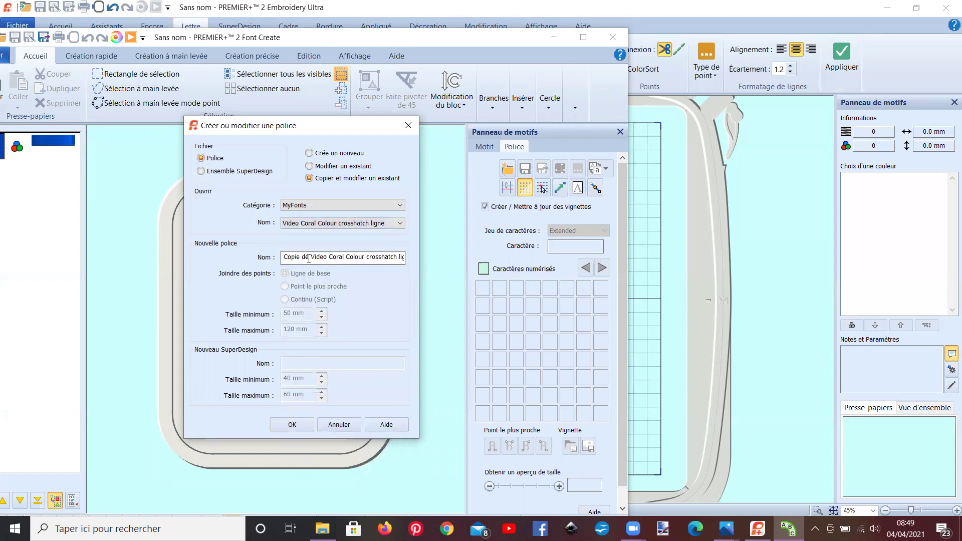
# - Name the new font Video Coral Colour crosshatch SATIN and create the copy
pyautogui.moveTo(309, 258); pyautogui.dragTo(285, 258)
pyautogui.press('BackSpace')
pyautogui.moveTo(389, 257); pyautogui.dragTo(372, 257)
pyautogui.write('SATIN')
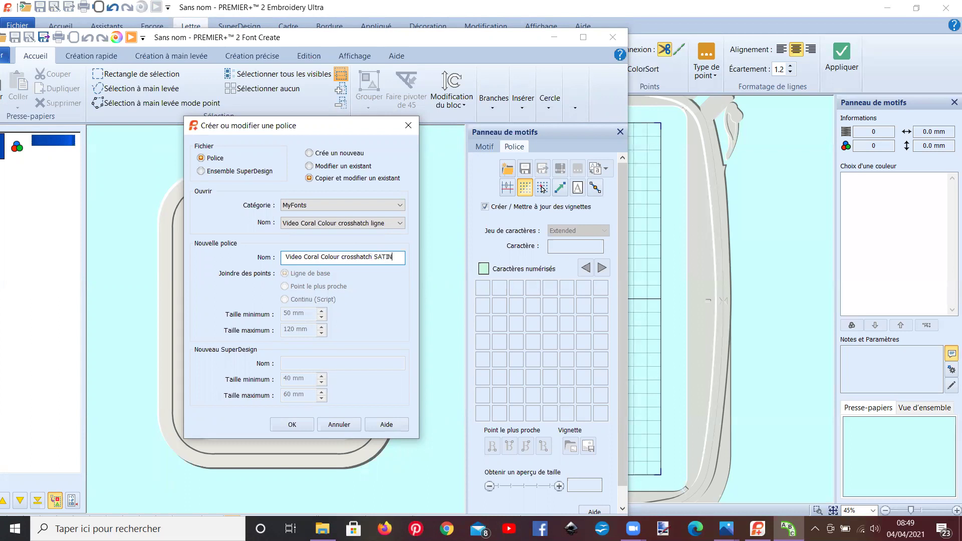
pyautogui.click(292, 424)
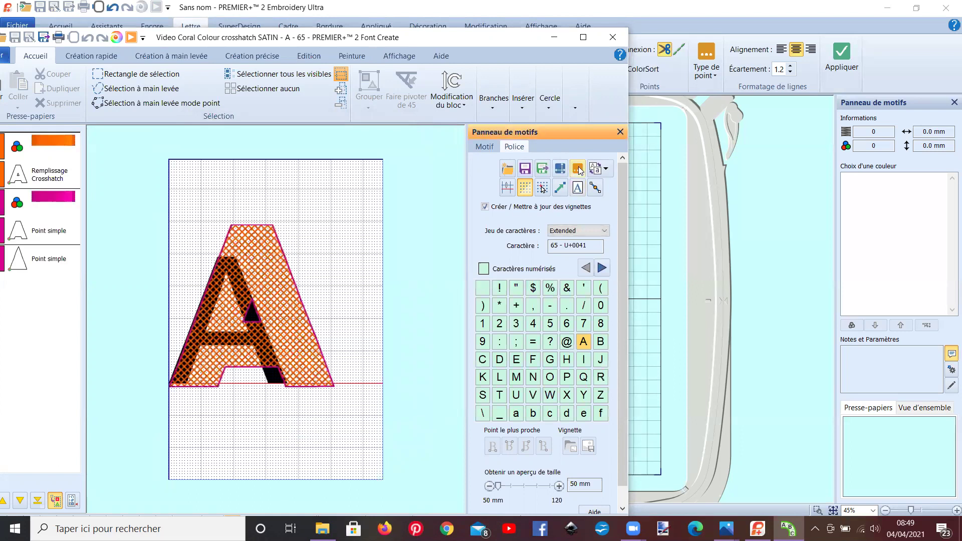
# - Set the Remplissage Crosshatch style to Carré in the font's universal properties
pyautogui.click(578, 169)
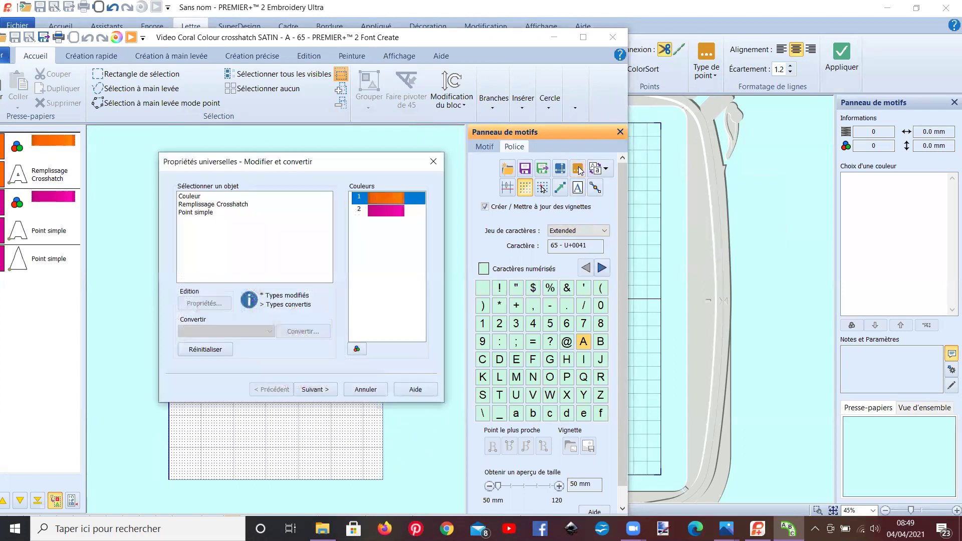
pyautogui.click(227, 204)
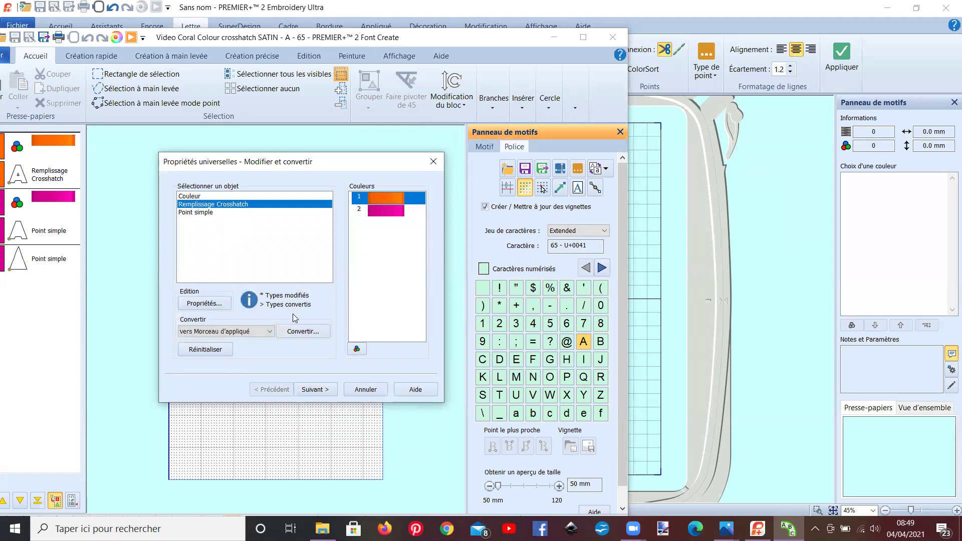
pyautogui.click(214, 305)
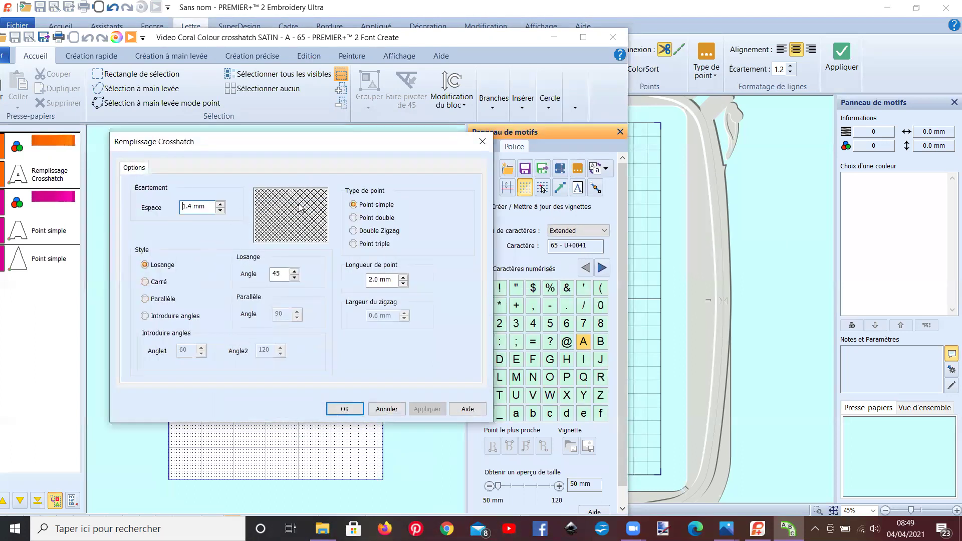
pyautogui.click(151, 285)
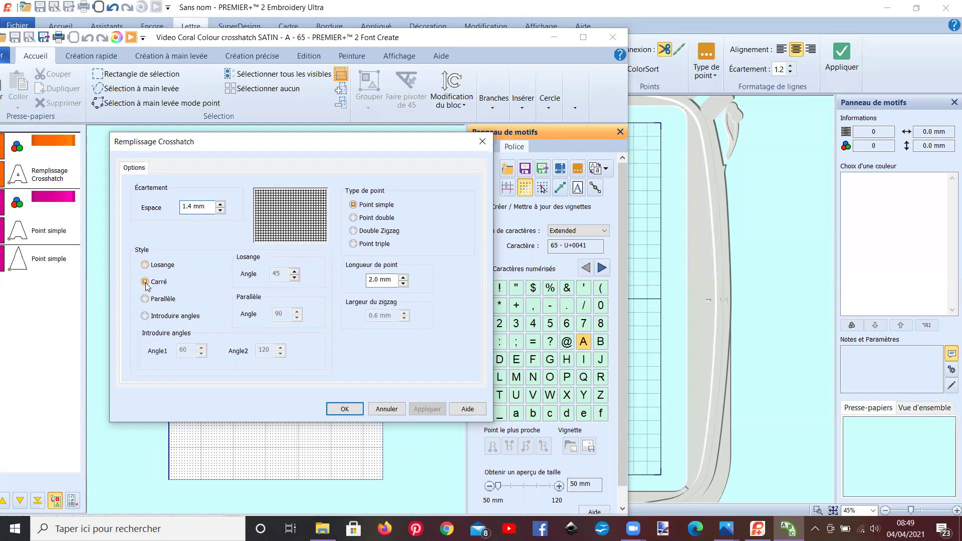
pyautogui.click(338, 409)
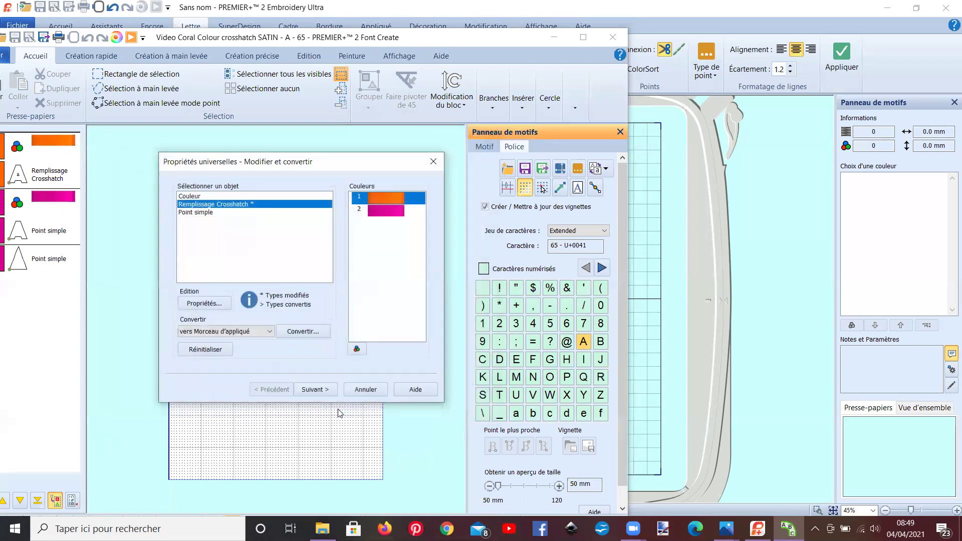
# - Convert the Point simple border to Ligne satin in the universal properties
pyautogui.click(187, 213)
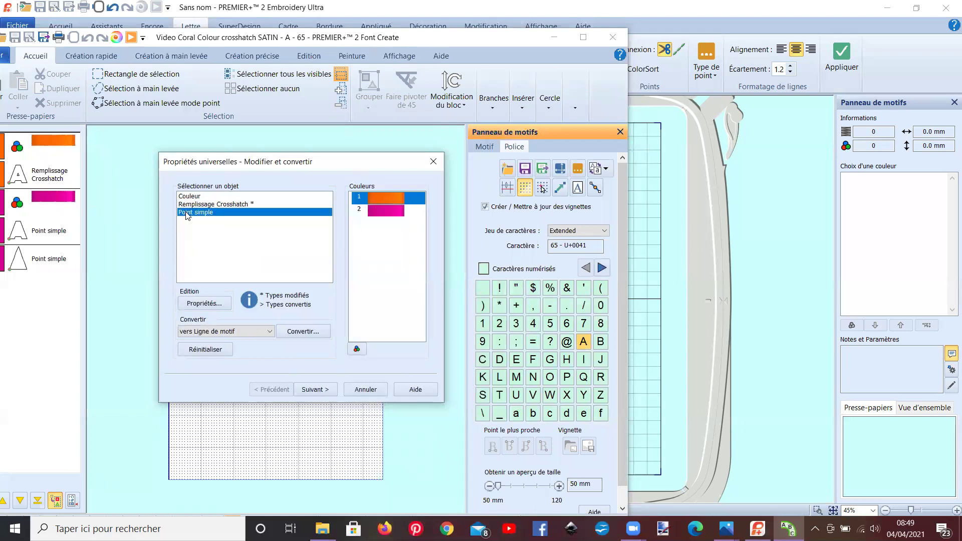
pyautogui.click(263, 331)
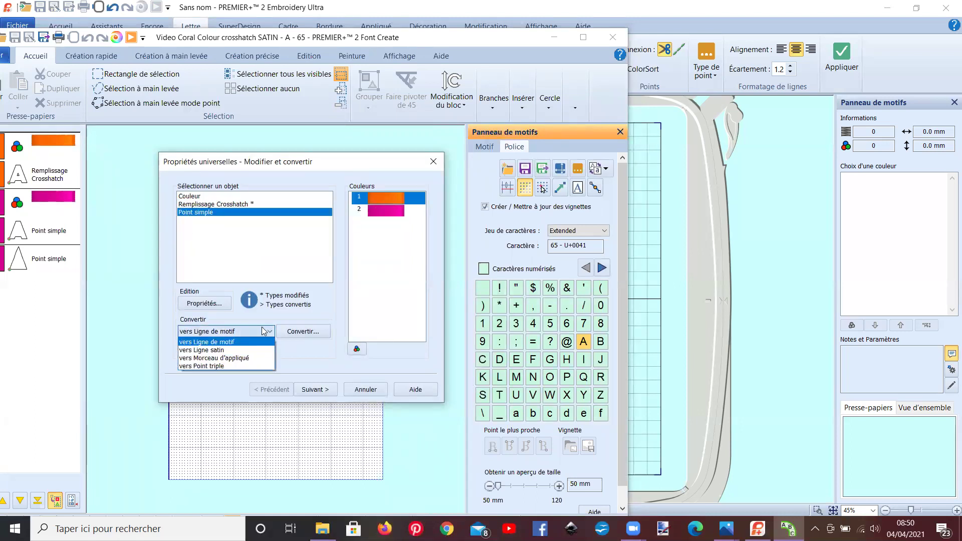
pyautogui.click(228, 350)
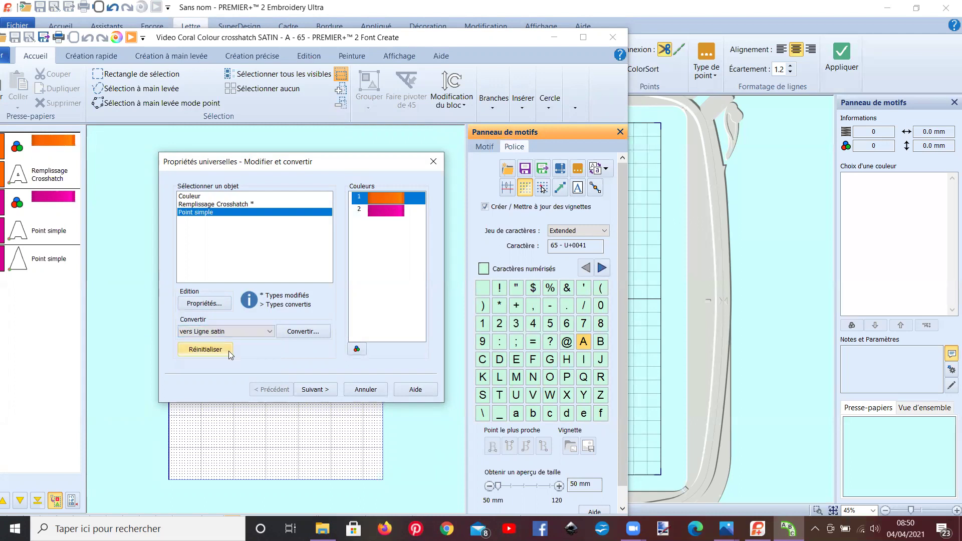
pyautogui.click(293, 335)
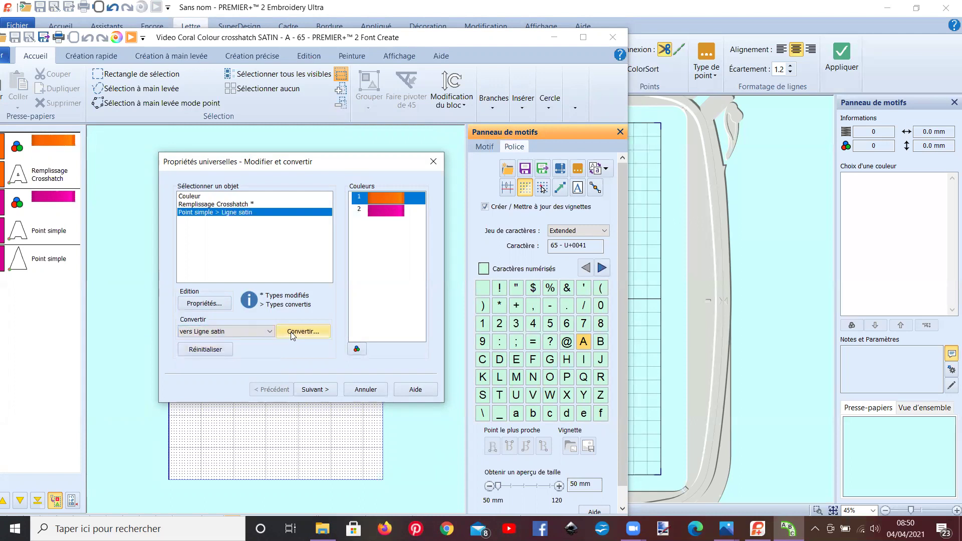
# - Set the width of the converted Ligne satin border to 3.0 mm
pyautogui.click(195, 304)
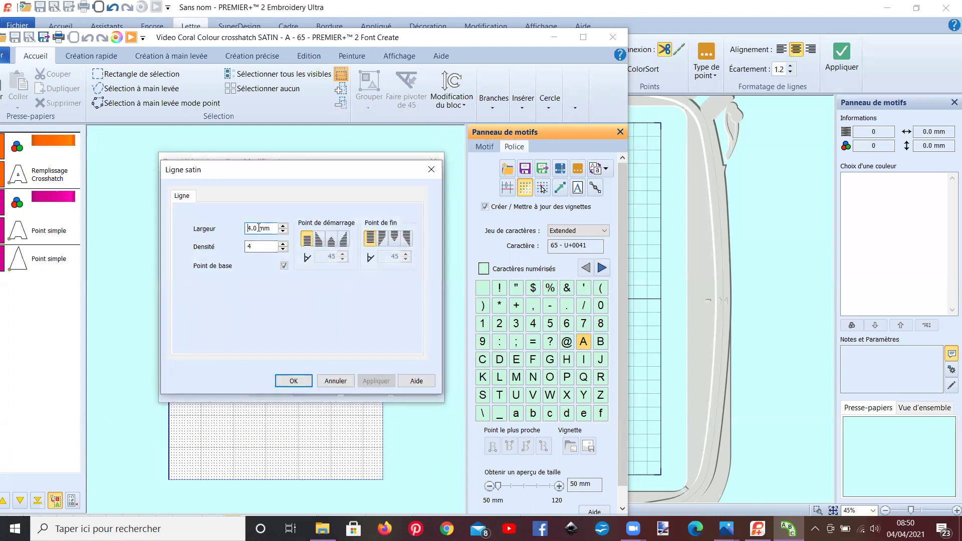
pyautogui.moveTo(259, 228); pyautogui.dragTo(246, 229)
pyautogui.write('2.3')
pyautogui.press('BackSpace')
pyautogui.press('BackSpace')
pyautogui.write('3.0')
pyautogui.click(293, 381)
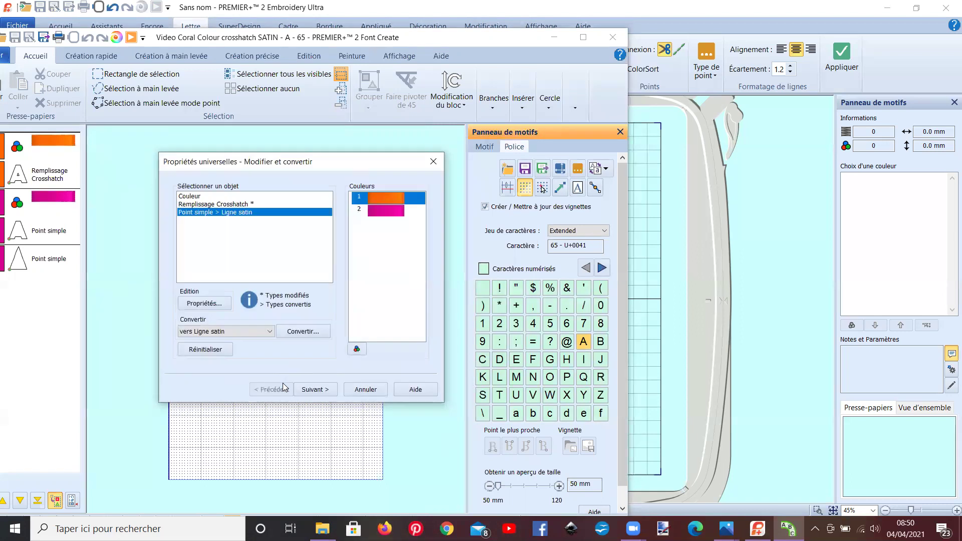
# - Allow editing of Ligne satin and apply the universal changes to the whole crosshatch SATIN font
pyautogui.click(312, 391)
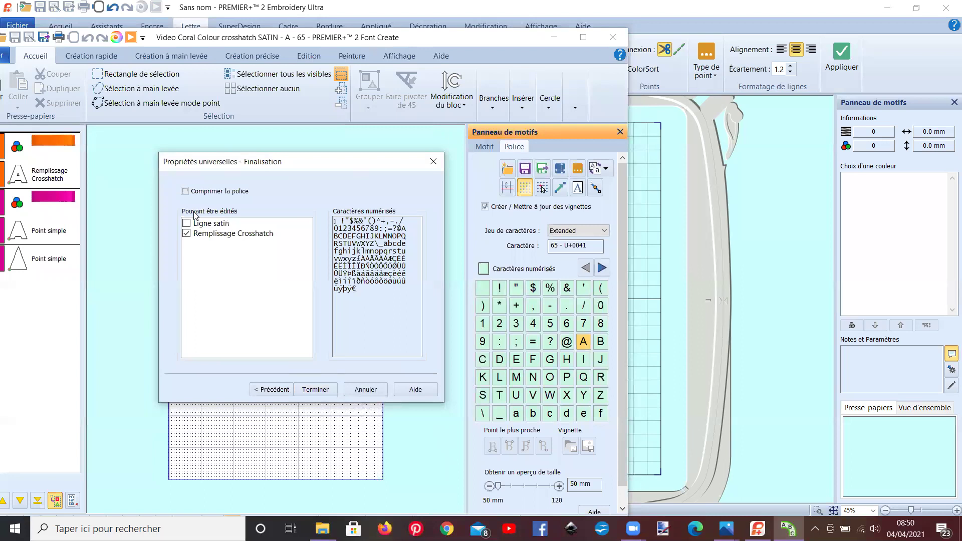
pyautogui.click(186, 225)
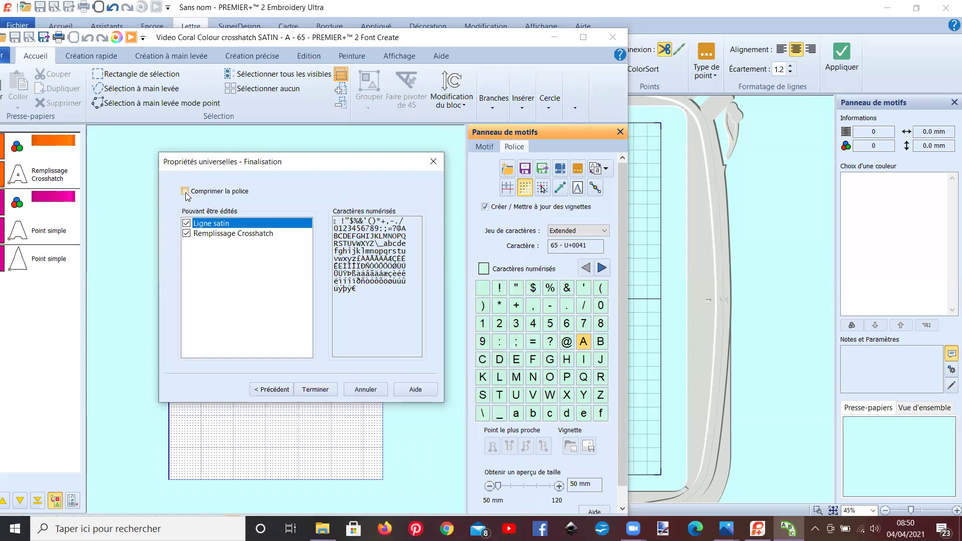
pyautogui.click(302, 389)
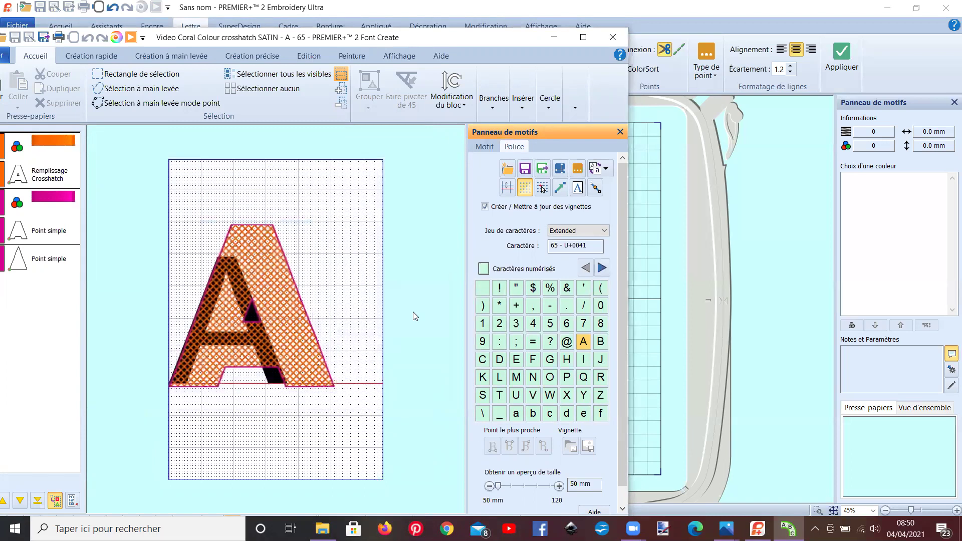
# - Save the Video Coral Colour crosshatch SATIN font and close Font Create
pyautogui.click(525, 171)
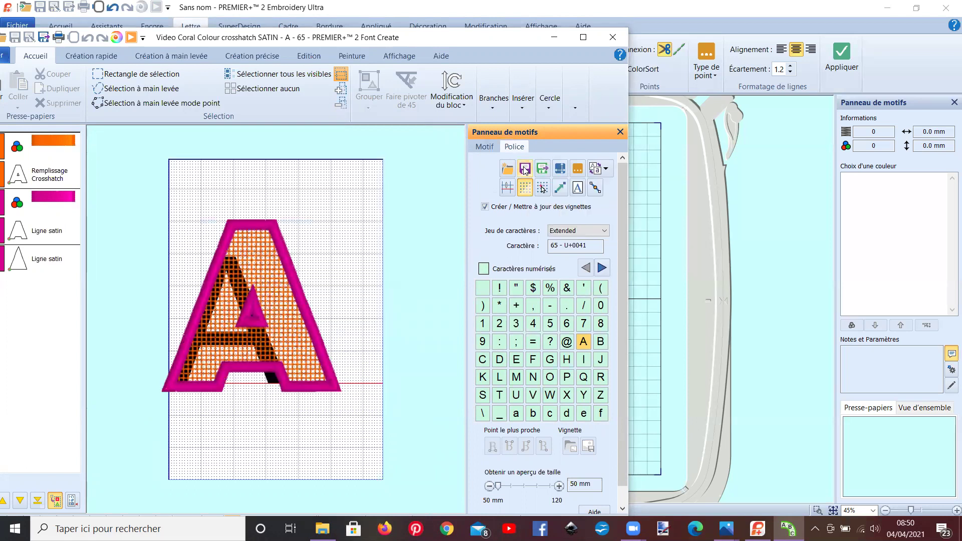
pyautogui.click(611, 39)
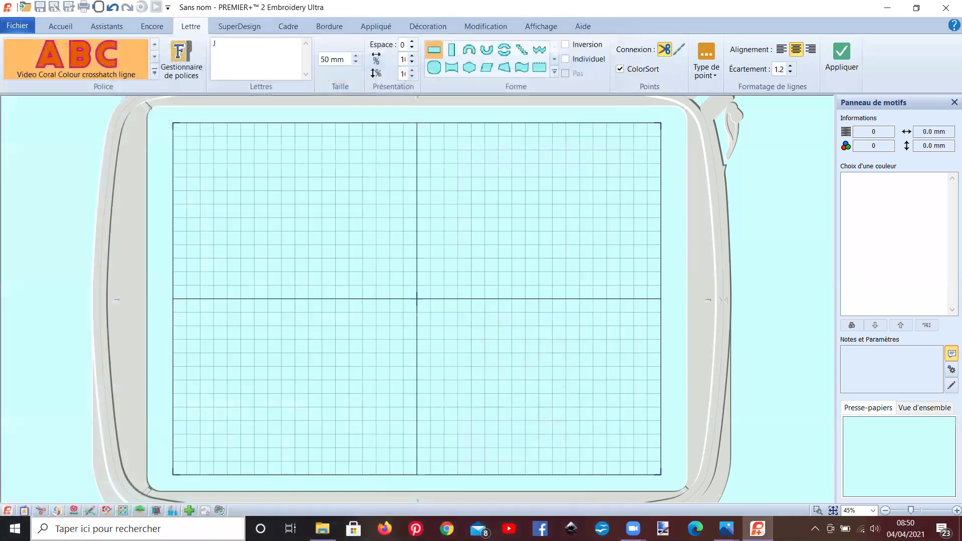
# - Search the font manager for "coral" and select the Copie de Video Coral Colour appli Ligne font
pyautogui.click(176, 70)
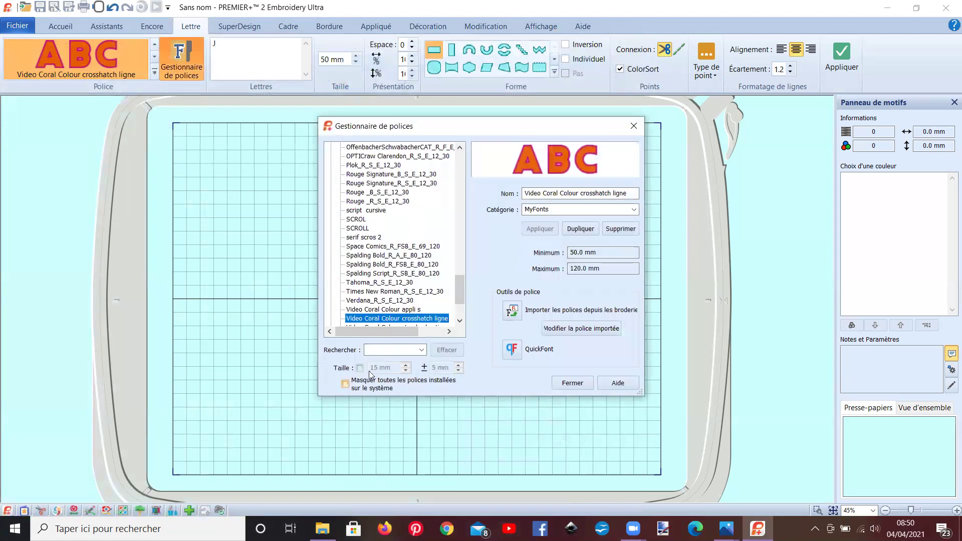
pyautogui.click(381, 350)
pyautogui.write('coral')
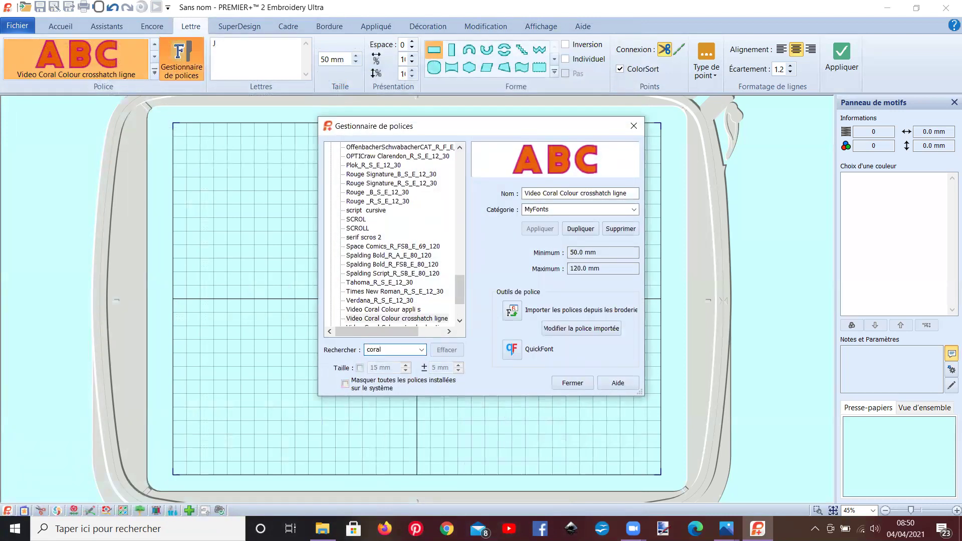
pyautogui.press('Return')
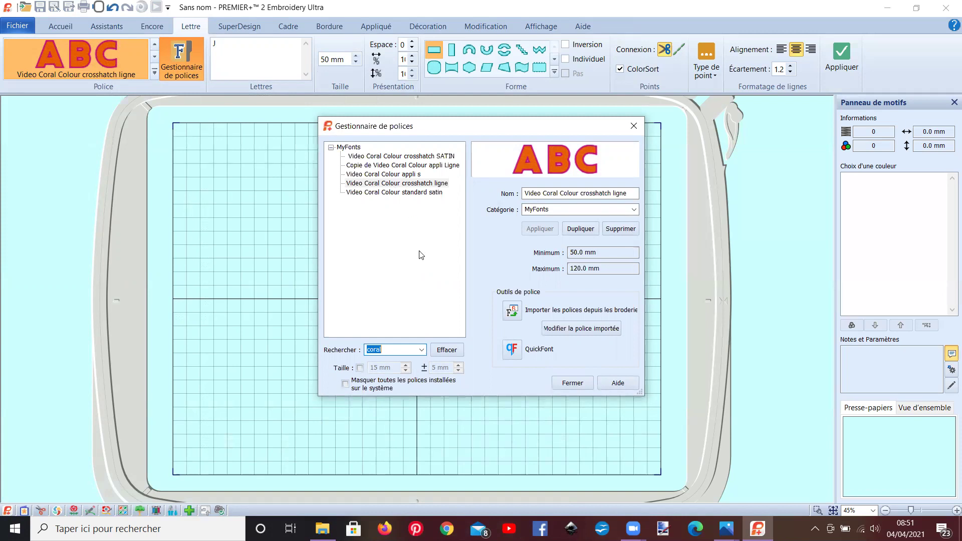
pyautogui.click(423, 165)
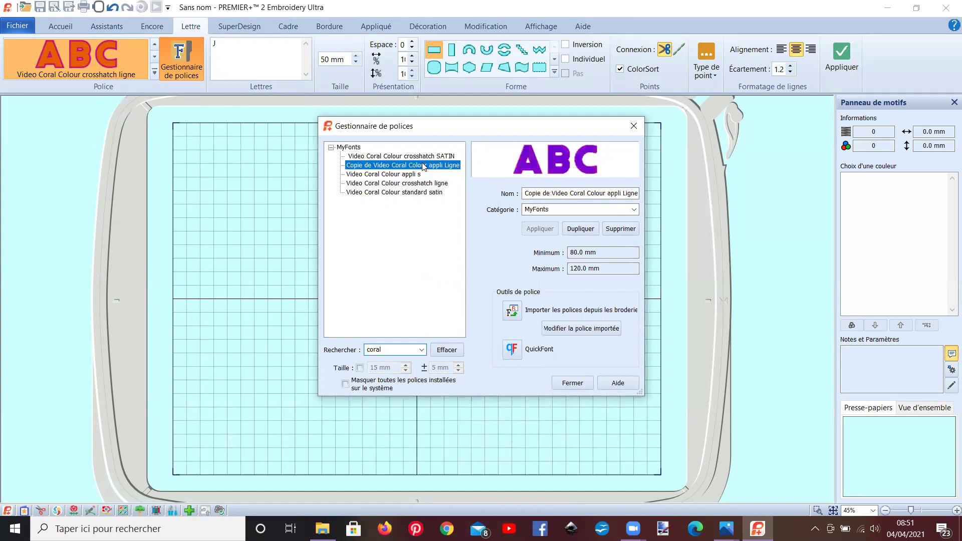
pyautogui.click(571, 384)
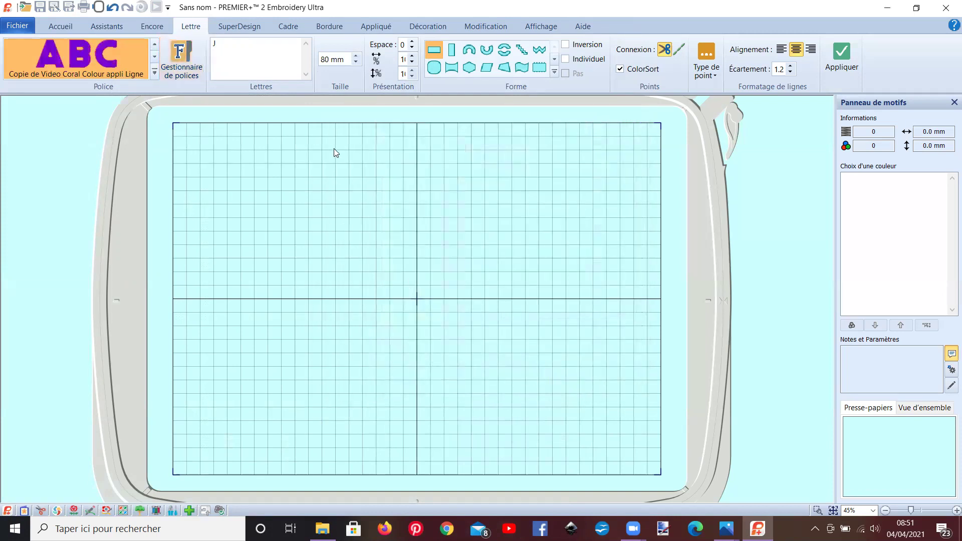
# - Set the letter size to 50 mm and enter a four-letter first name in capitals as the text
pyautogui.moveTo(317, 61); pyautogui.dragTo(331, 62)
pyautogui.write('50')
pyautogui.click(260, 45)
pyautogui.write('JUDE')
# - Set the letter spacing to 4, choose the hexagonal lettering shape and place the appliqué lettering on the work area
pyautogui.click(412, 42)
pyautogui.click(412, 42)
pyautogui.click(466, 70)
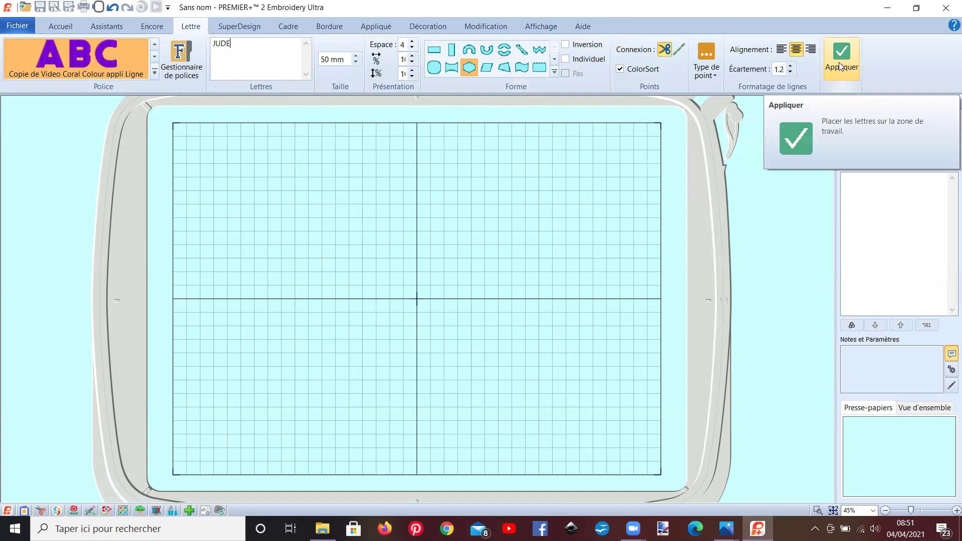
pyautogui.click(705, 75)
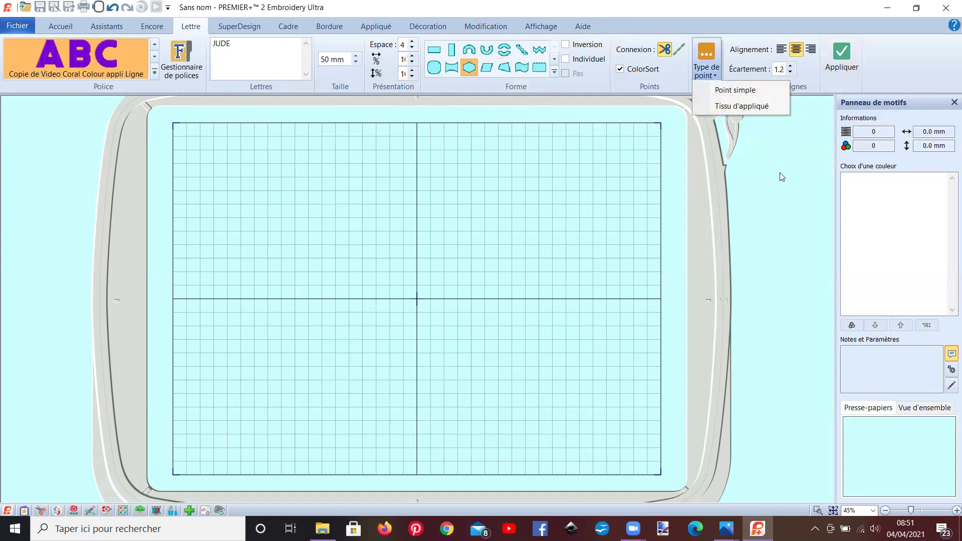
pyautogui.click(836, 59)
pyautogui.click(832, 58)
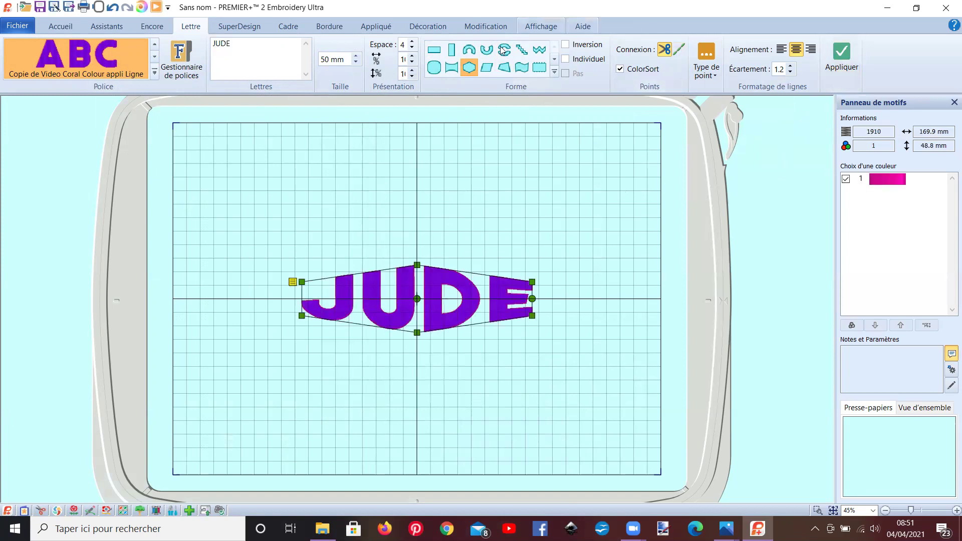
# - Change the hoop to 180mm x 130mm - Metal Hoop
pyautogui.click(539, 26)
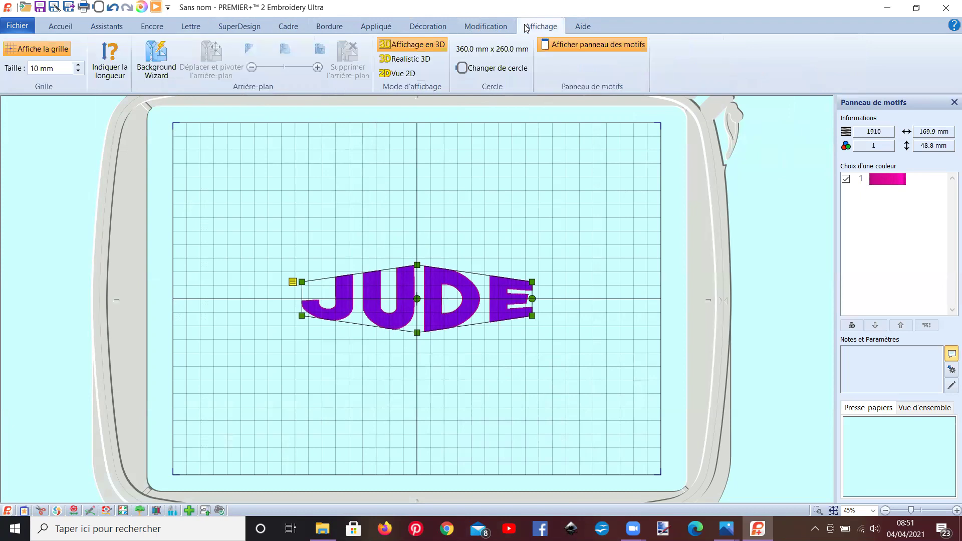
pyautogui.click(491, 68)
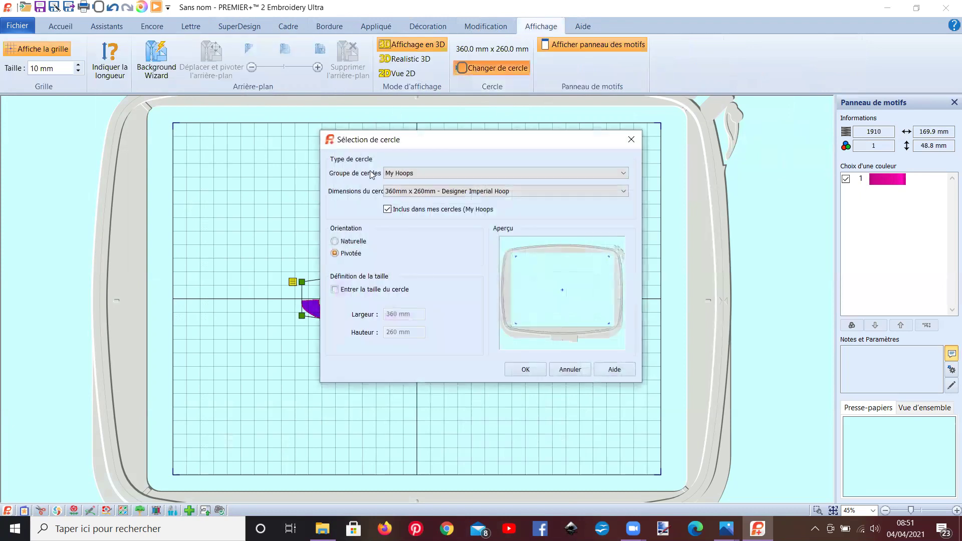
pyautogui.click(389, 190)
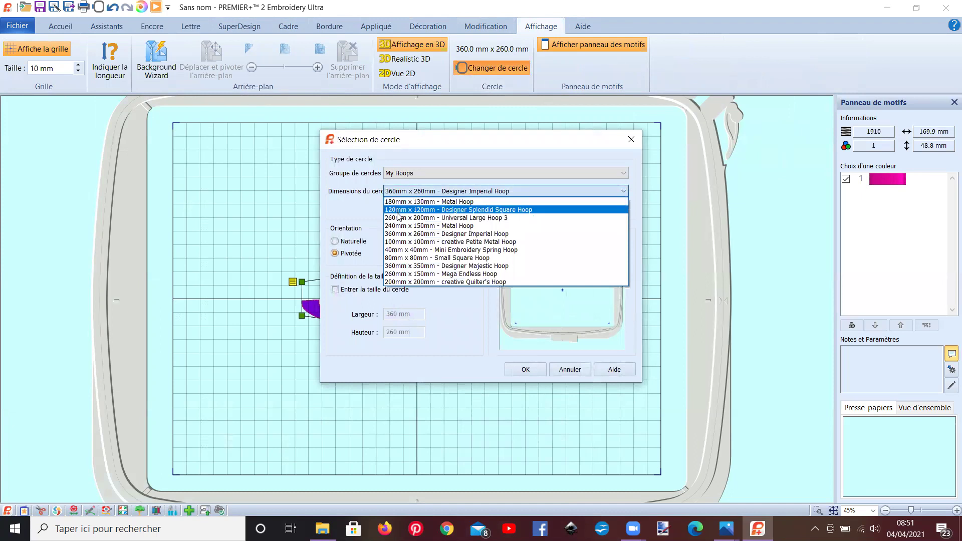
pyautogui.click(401, 201)
pyautogui.click(509, 370)
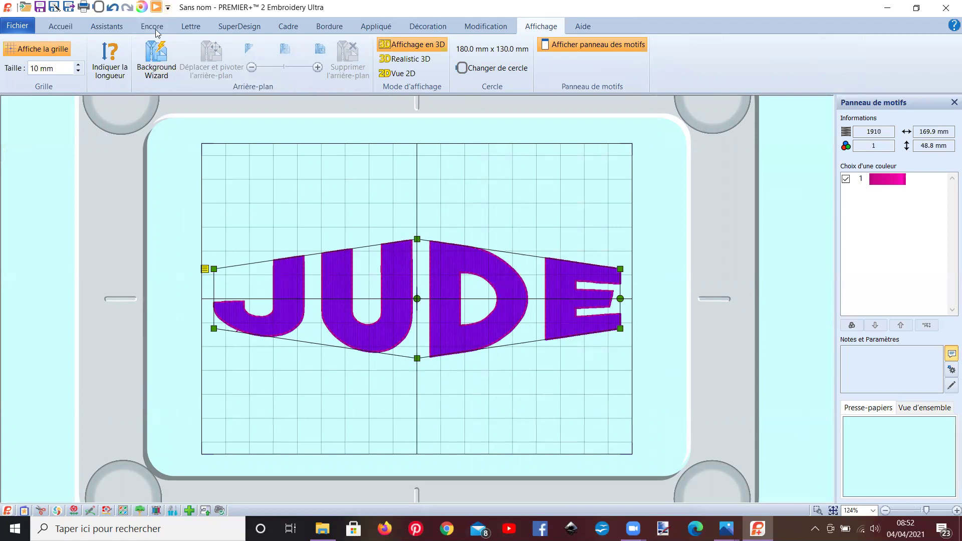
# - Play the appliqué lettering's stitch-out in the design player at a faster speed, then close the player
pyautogui.click(156, 7)
pyautogui.click(17, 466)
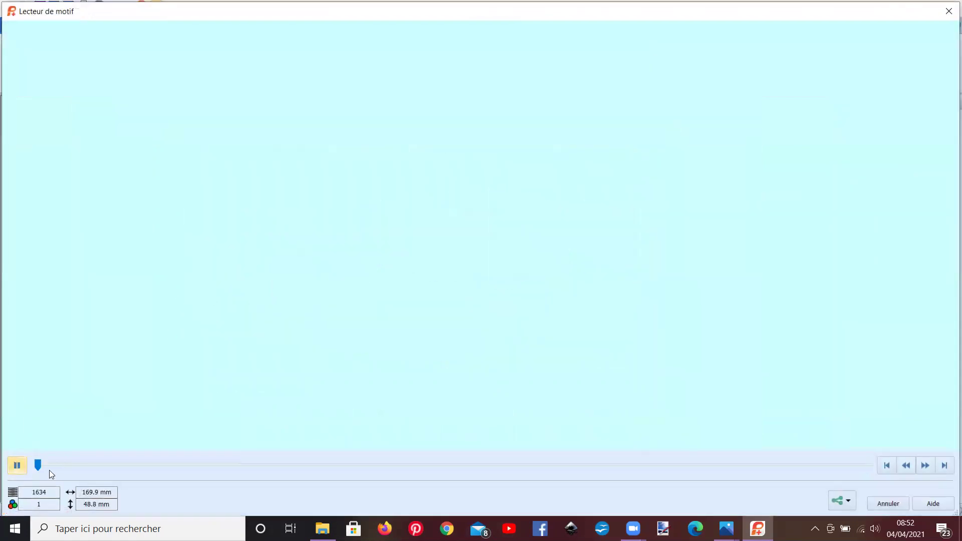
pyautogui.click(926, 465)
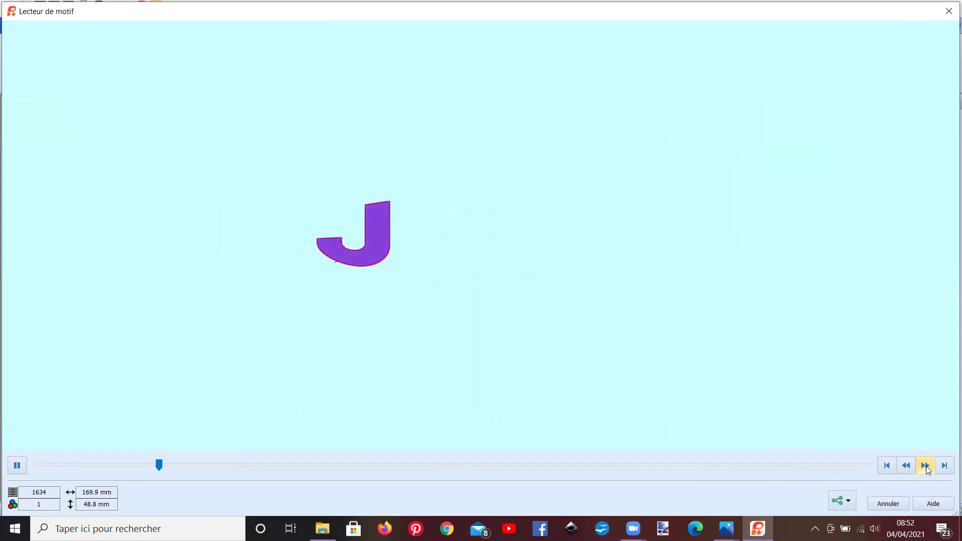
pyautogui.click(948, 11)
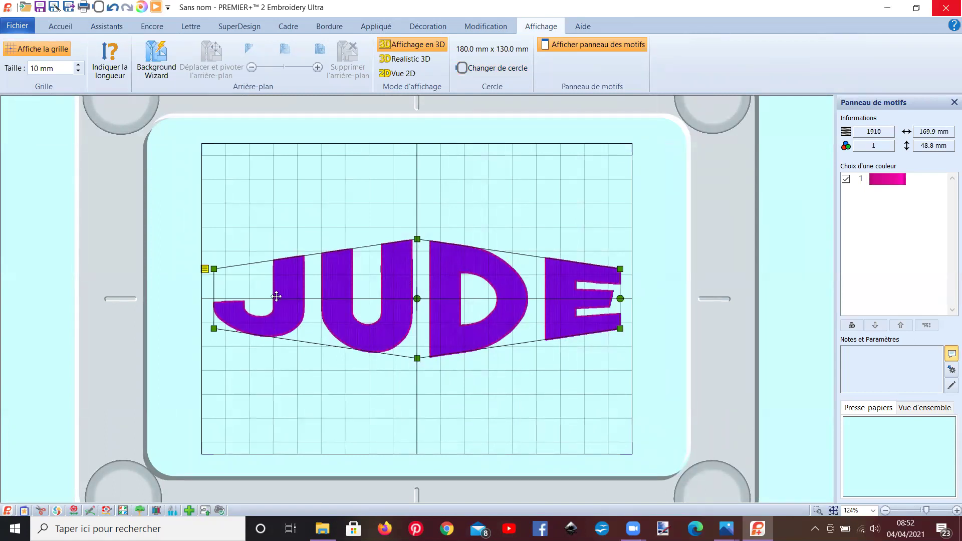
# - Search the font manager for "coral" and select the Video Coral Colour crosshatch ligne font
pyautogui.click(189, 28)
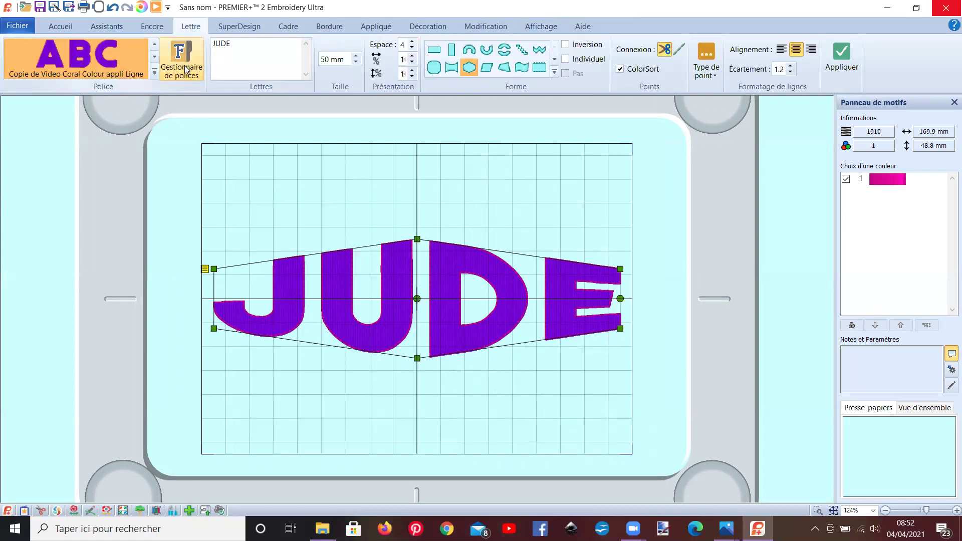
pyautogui.click(155, 74)
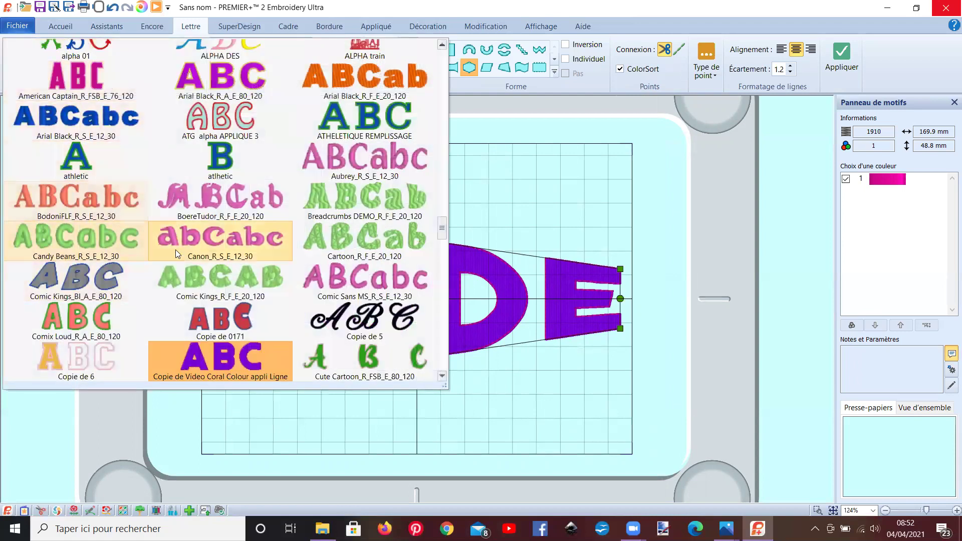
pyautogui.click(515, 197)
pyautogui.click(190, 76)
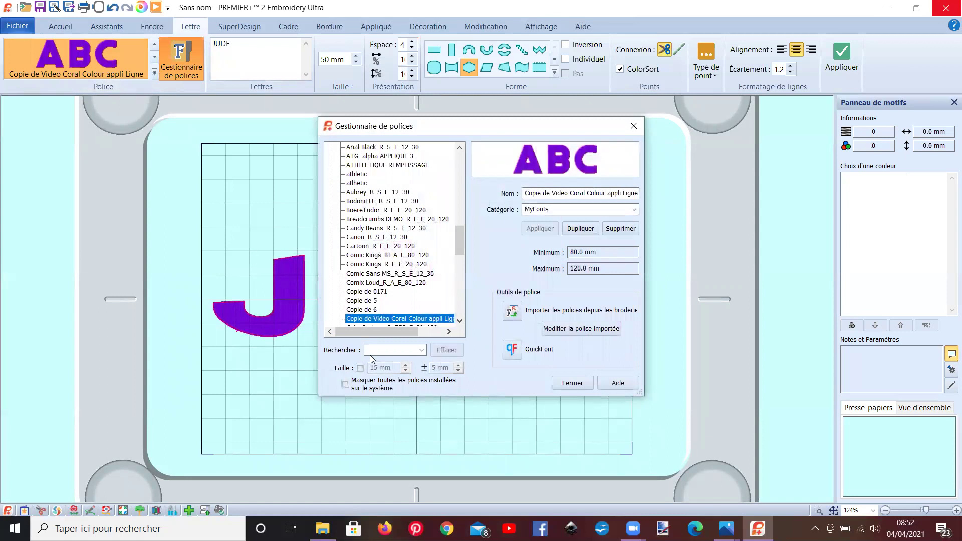
pyautogui.click(374, 351)
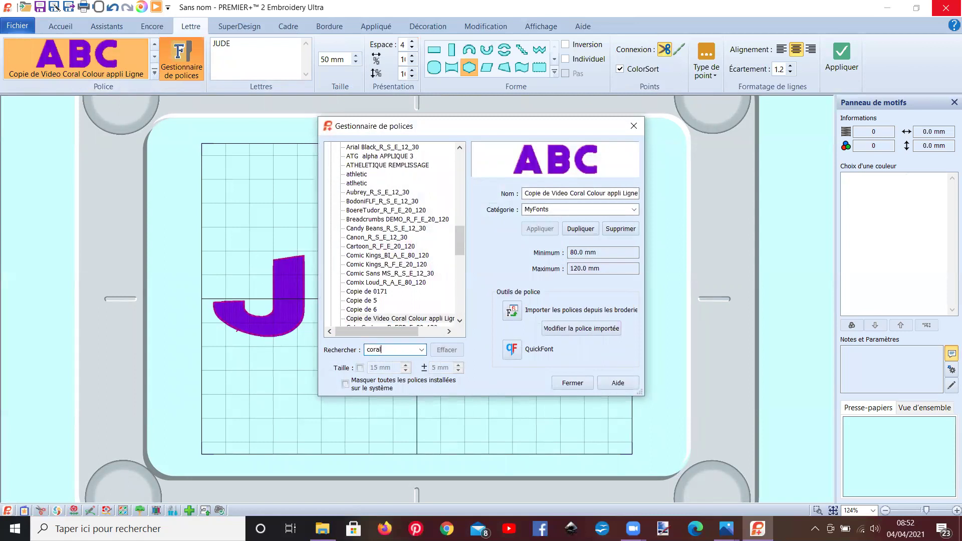
pyautogui.write('coral')
pyautogui.press('Return')
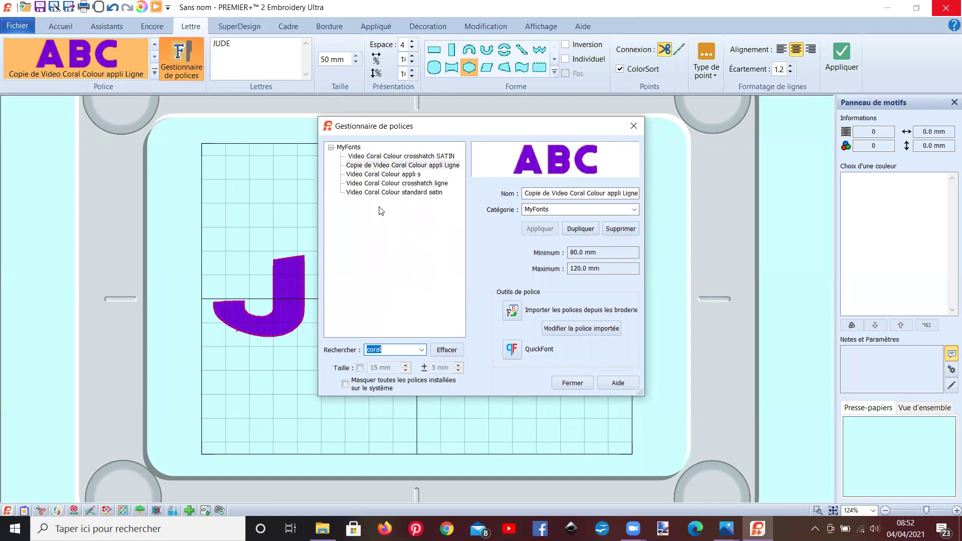
pyautogui.click(406, 185)
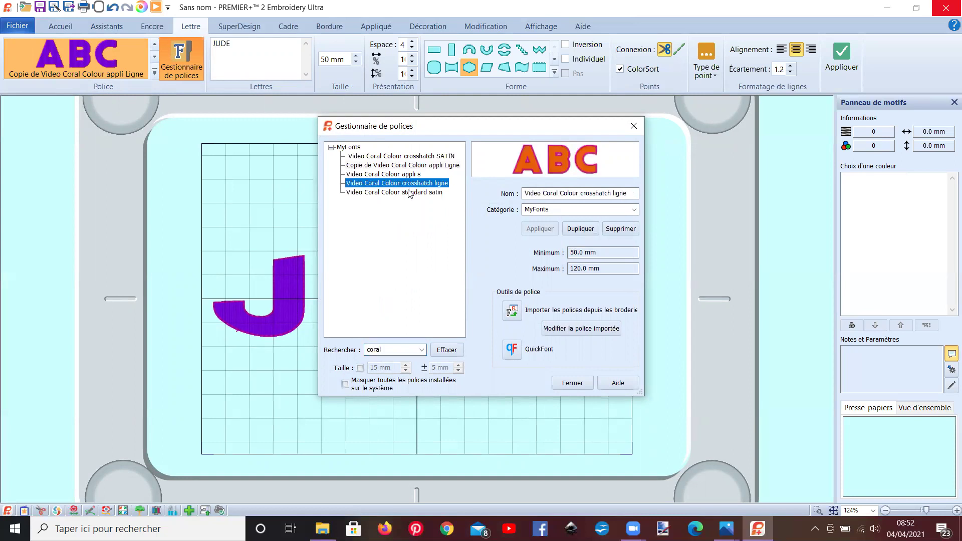
pyautogui.click(571, 383)
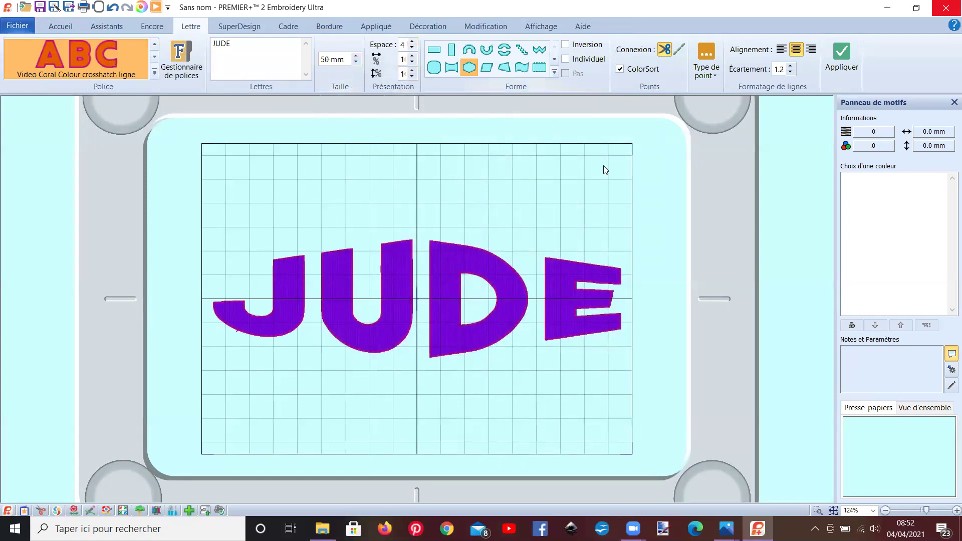
# - Place the crosshatch version of the lettering and move it below the purple appliqué lettering
pyautogui.click(842, 66)
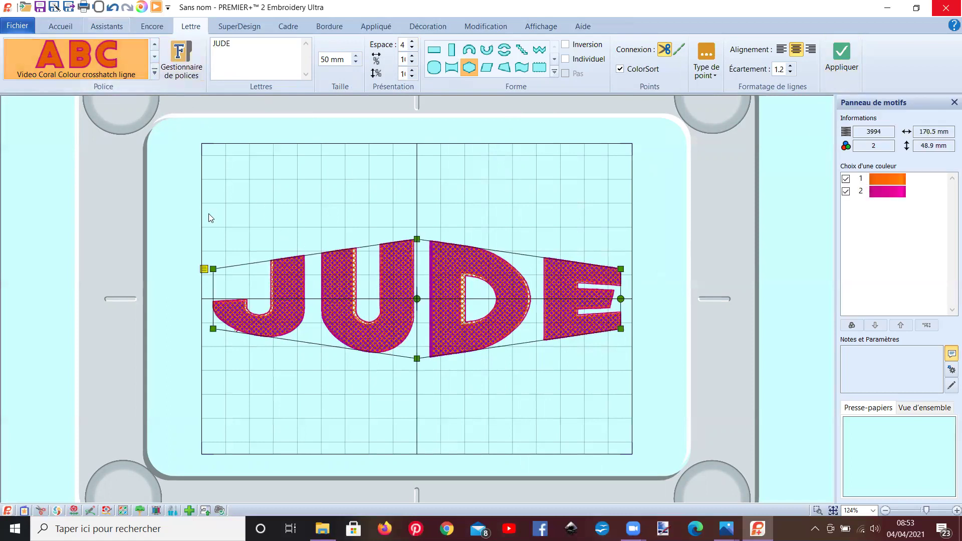
pyautogui.moveTo(343, 317); pyautogui.dragTo(341, 415)
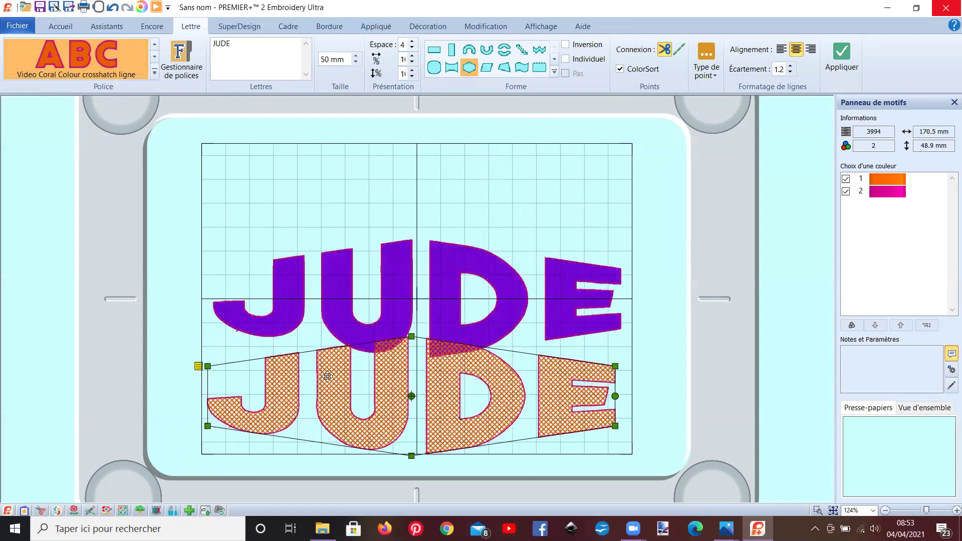
# - Centre the purple appliqué lettering in the hoop
pyautogui.click(325, 300)
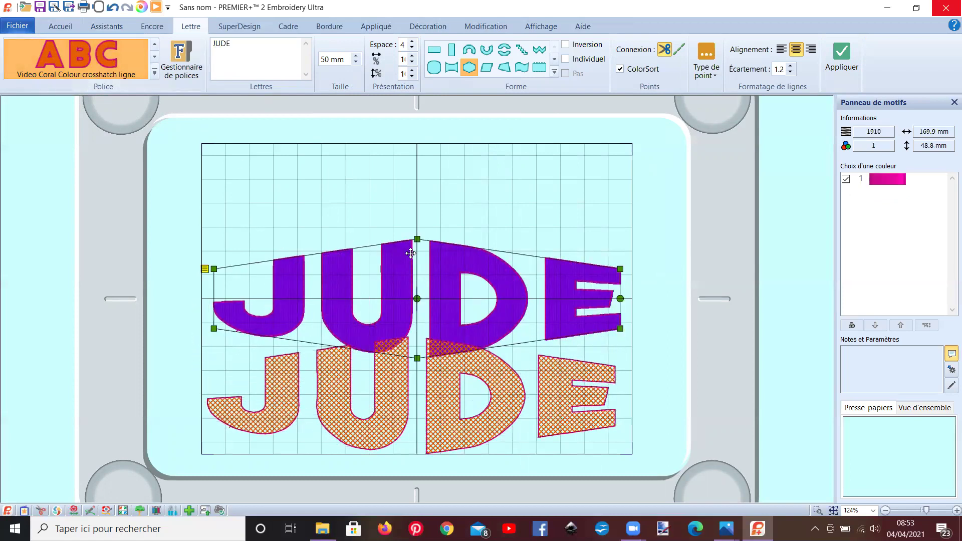
pyautogui.click(59, 27)
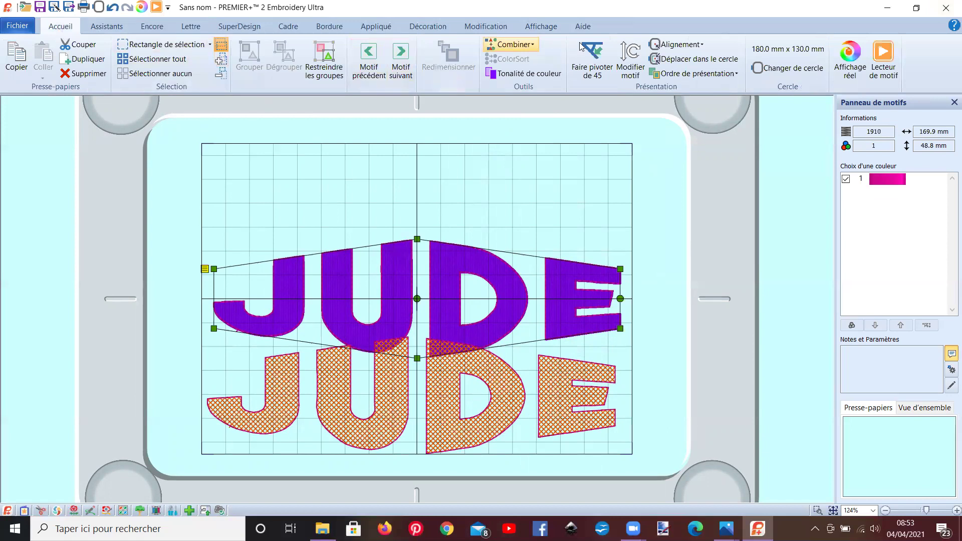
pyautogui.click(679, 47)
pyautogui.click(682, 61)
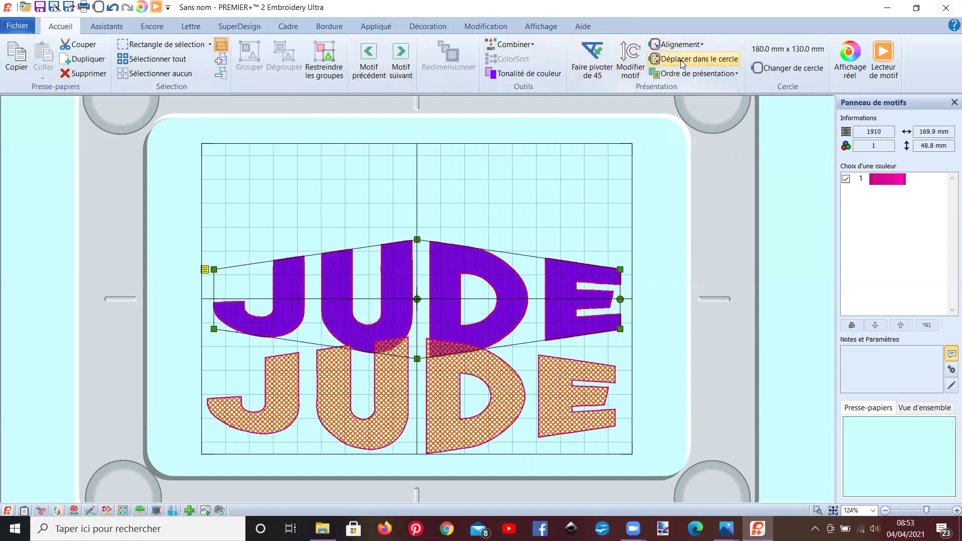
# - Centre the crosshatch lettering in the hoop to compare it with the appliqué lettering, then move it above that lettering
pyautogui.click(531, 399)
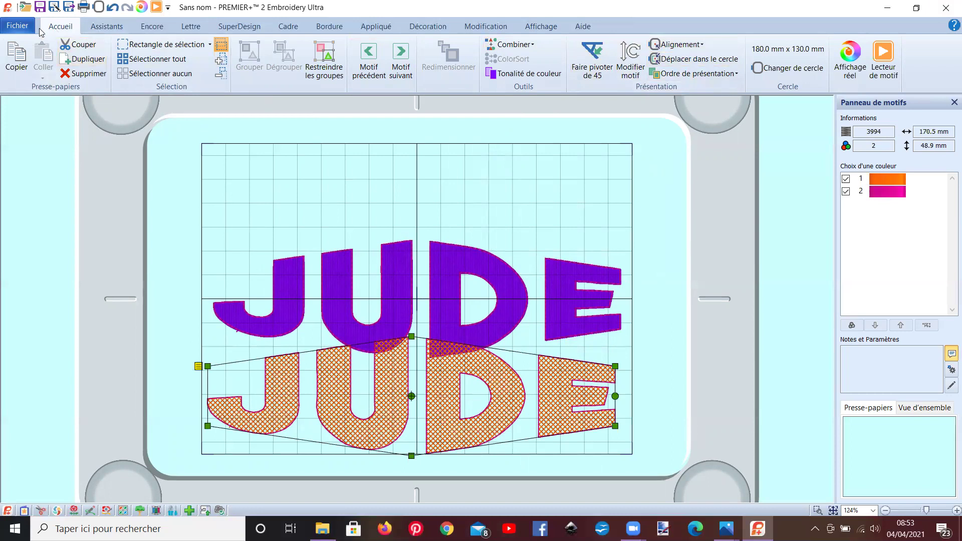
pyautogui.click(691, 46)
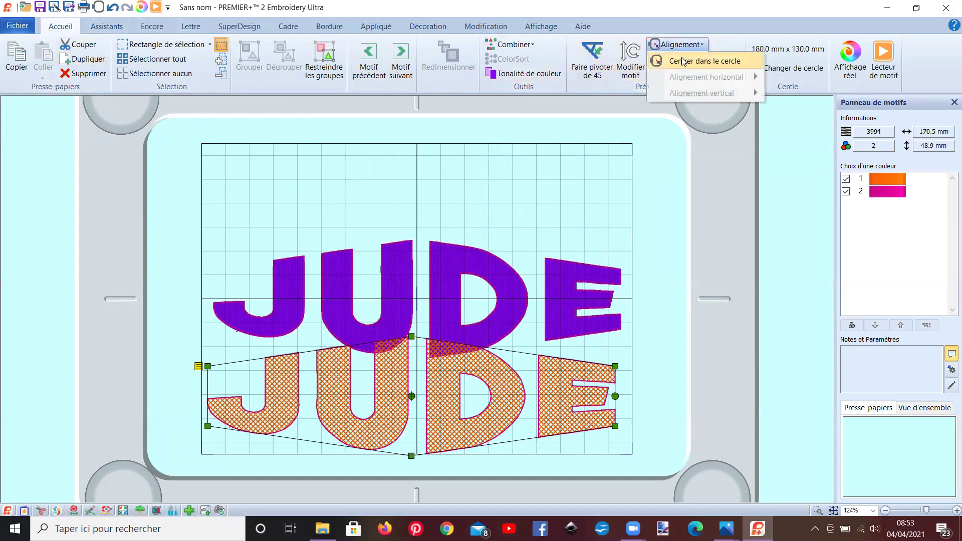
pyautogui.click(685, 62)
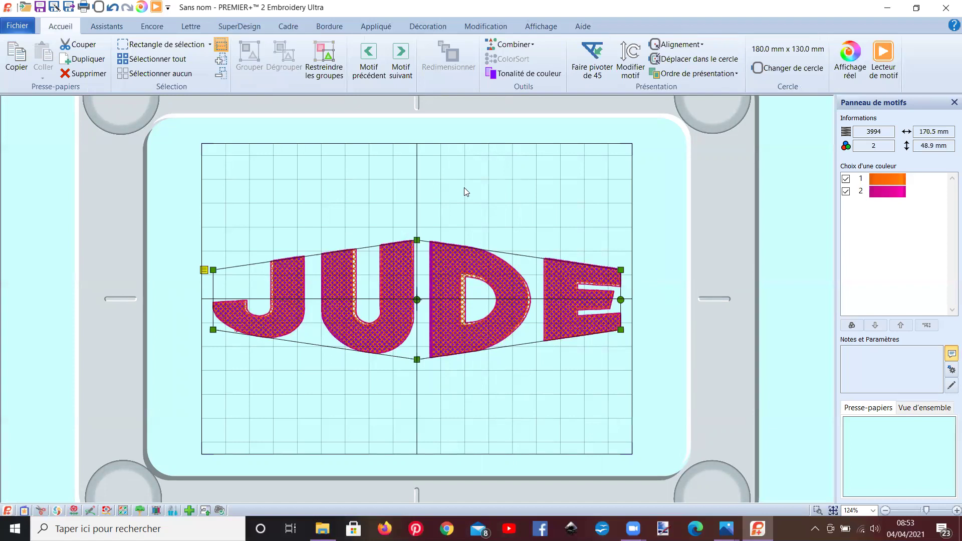
pyautogui.moveTo(435, 331); pyautogui.dragTo(437, 197)
pyautogui.click(438, 197)
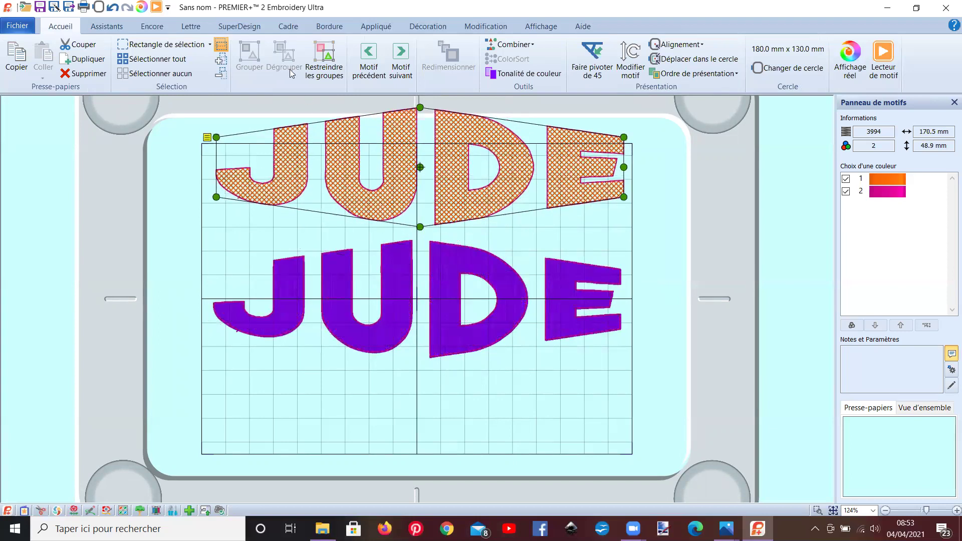
# - Set the letter spacing to 3, place a new crosshatch lettering and position it over the purple appliqué lettering
pyautogui.click(191, 26)
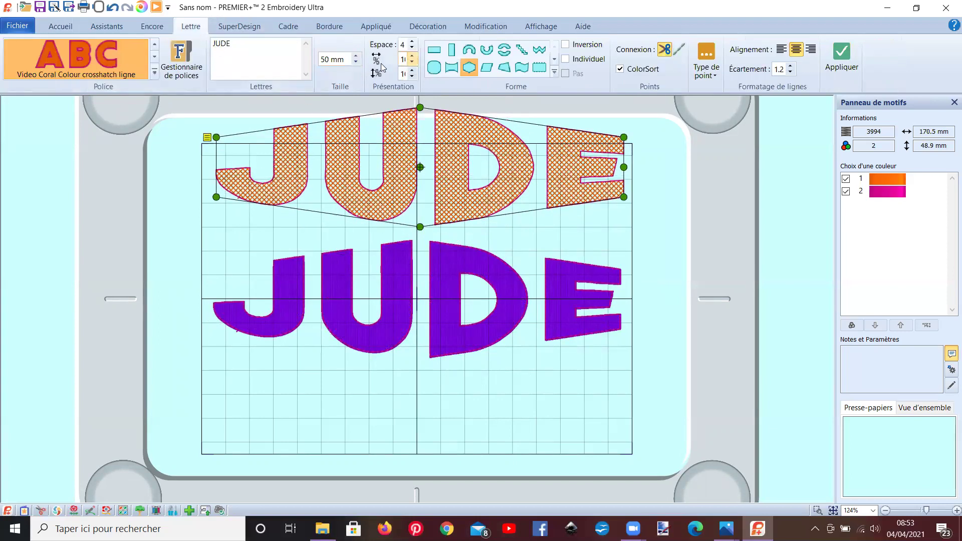
pyautogui.click(412, 49)
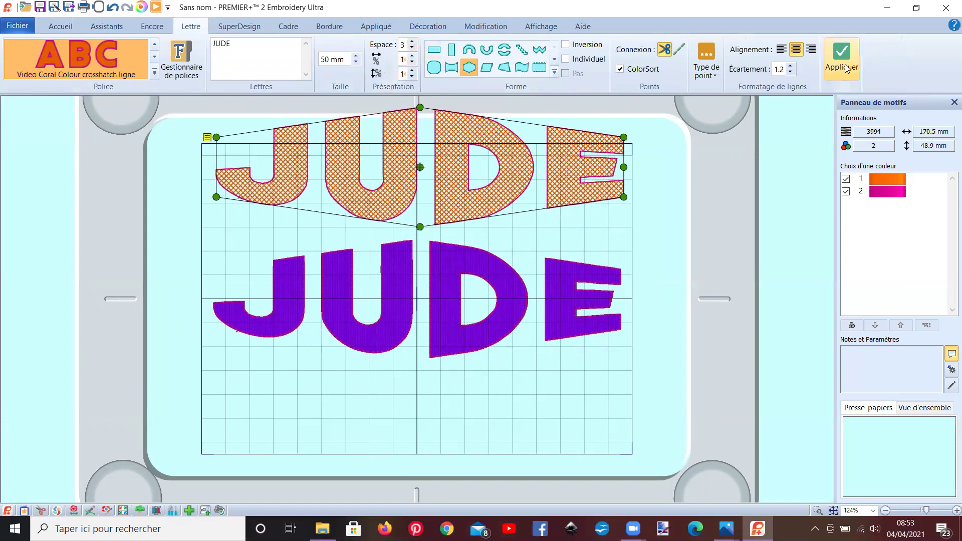
pyautogui.click(462, 353)
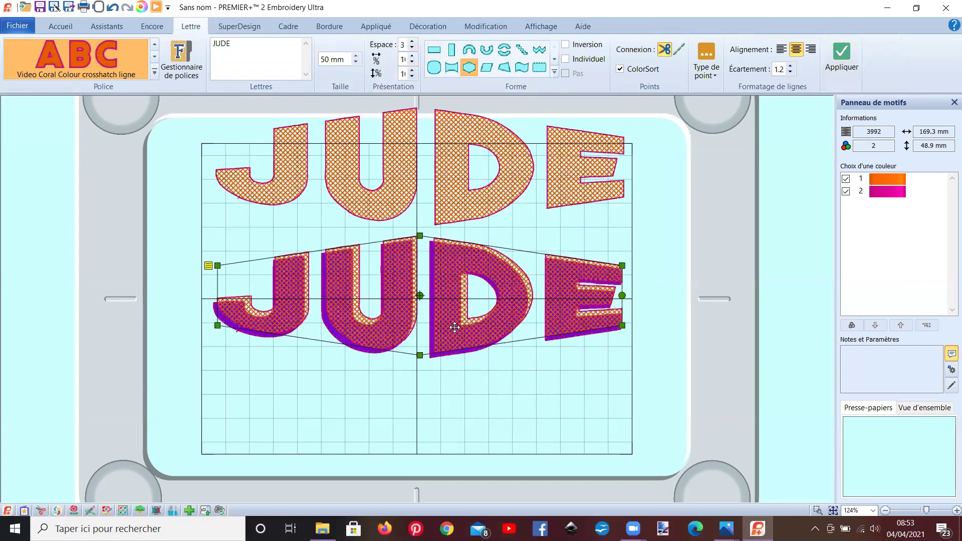
pyautogui.moveTo(452, 331); pyautogui.dragTo(450, 326)
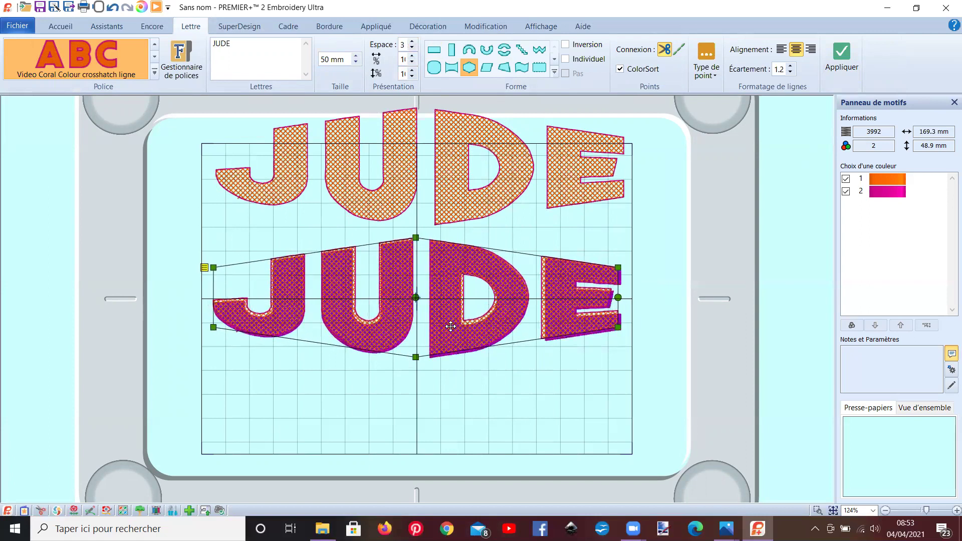
# - Centre the crosshatch lettering with letter spacing 3 in the hoop over the purple appliqué lettering, then remove that crosshatch lettering
pyautogui.click(60, 26)
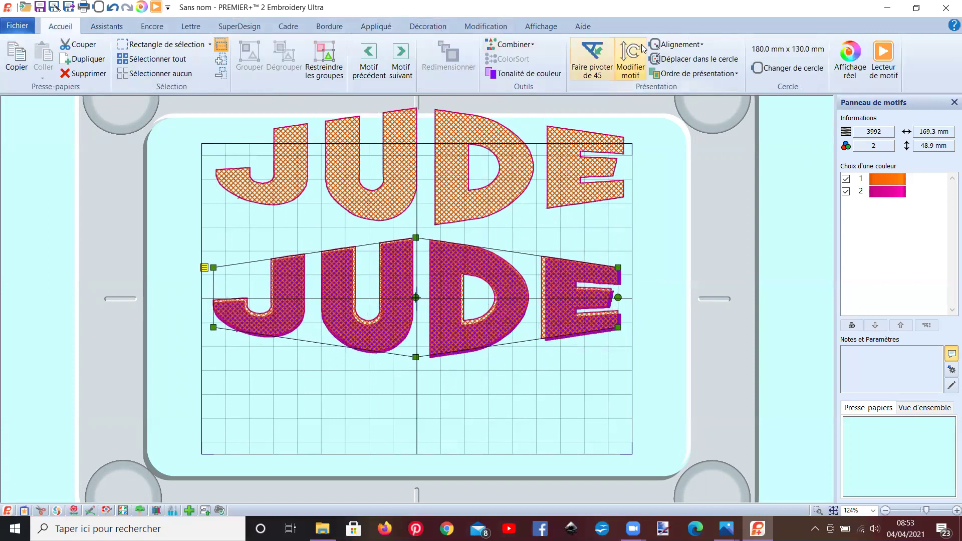
pyautogui.click(663, 46)
pyautogui.click(664, 60)
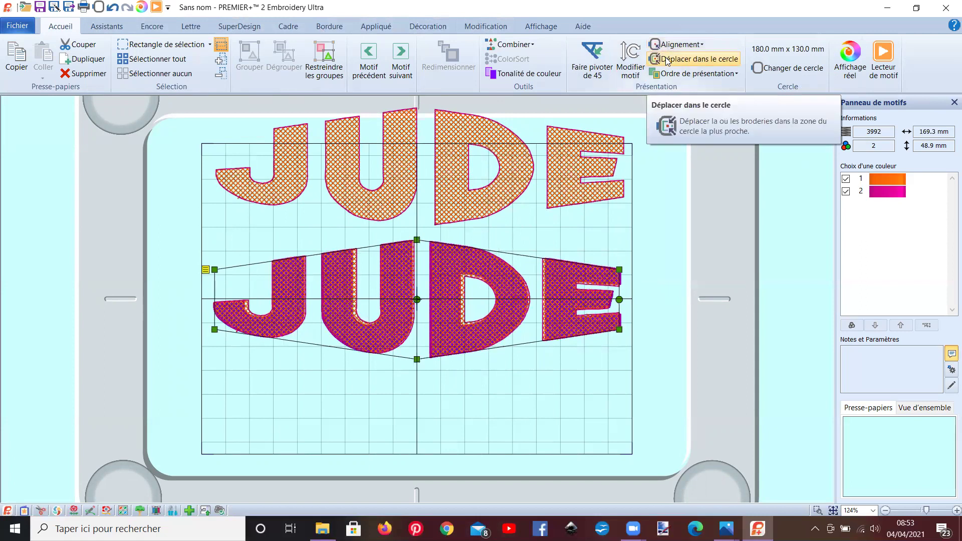
pyautogui.press('Escape')
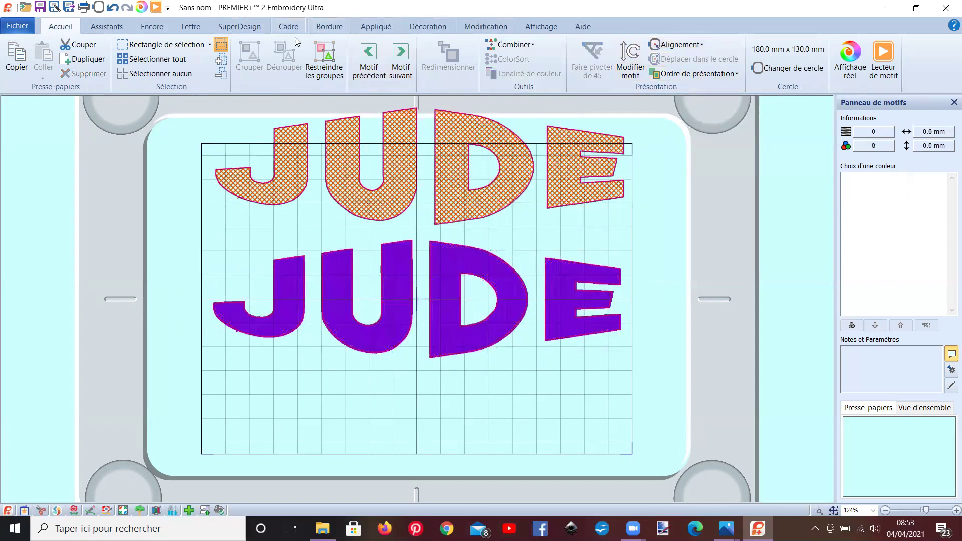
# - Set the letter spacing to 5, place a new crosshatch lettering over the appliqué lettering, then undo its placement
pyautogui.click(192, 27)
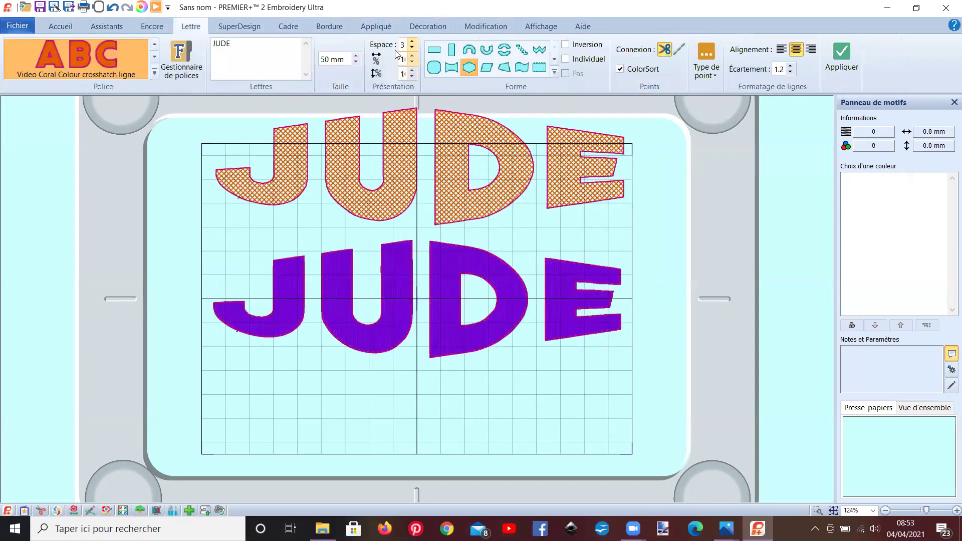
pyautogui.click(412, 42)
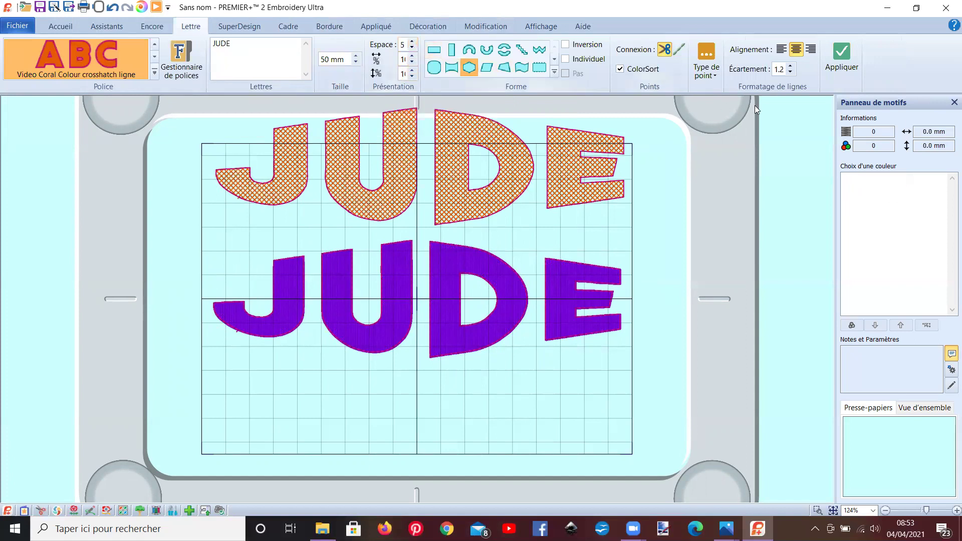
pyautogui.click(842, 55)
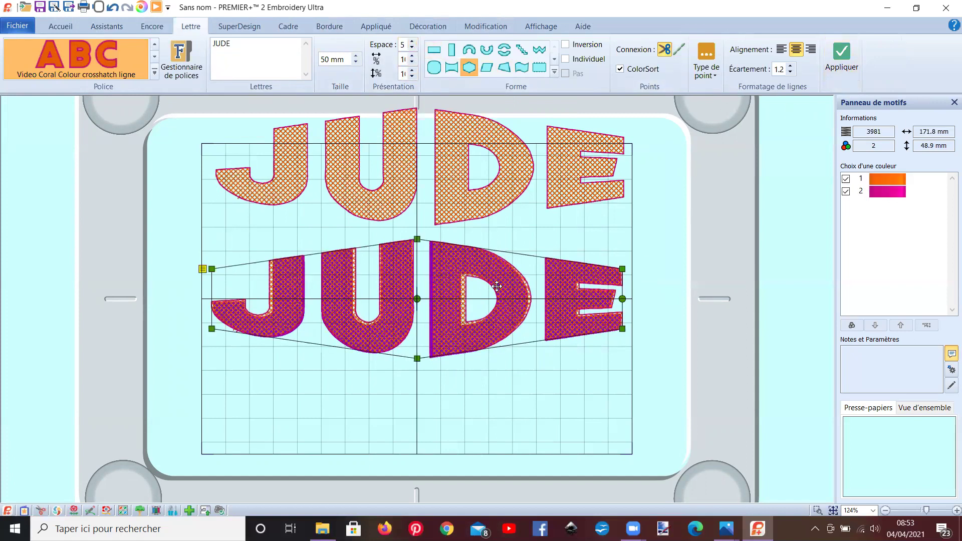
pyautogui.hotkey('ctrl', 'z')
# - Centre the crosshatch lettering that sits above the purple appliqué lettering in the hoop so the two overlap
pyautogui.click(448, 223)
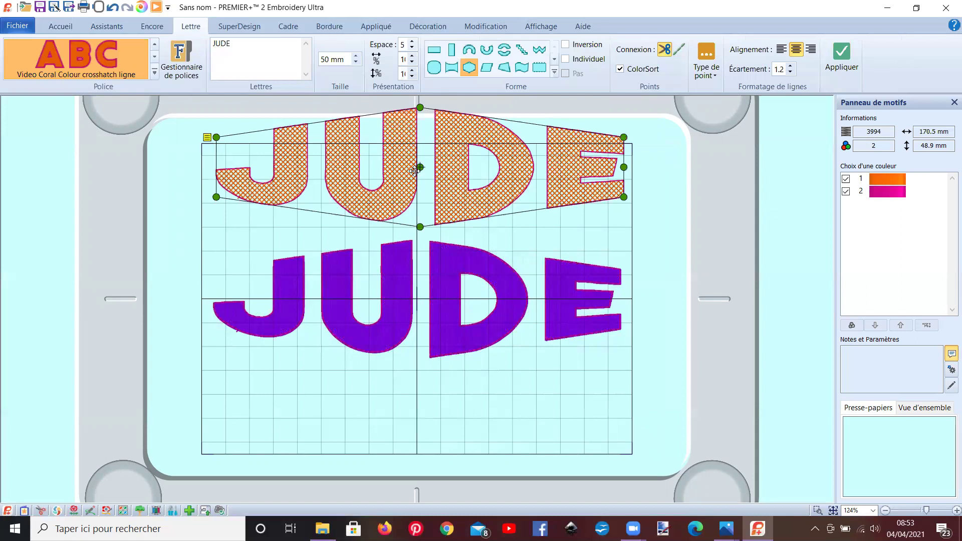
pyautogui.click(59, 27)
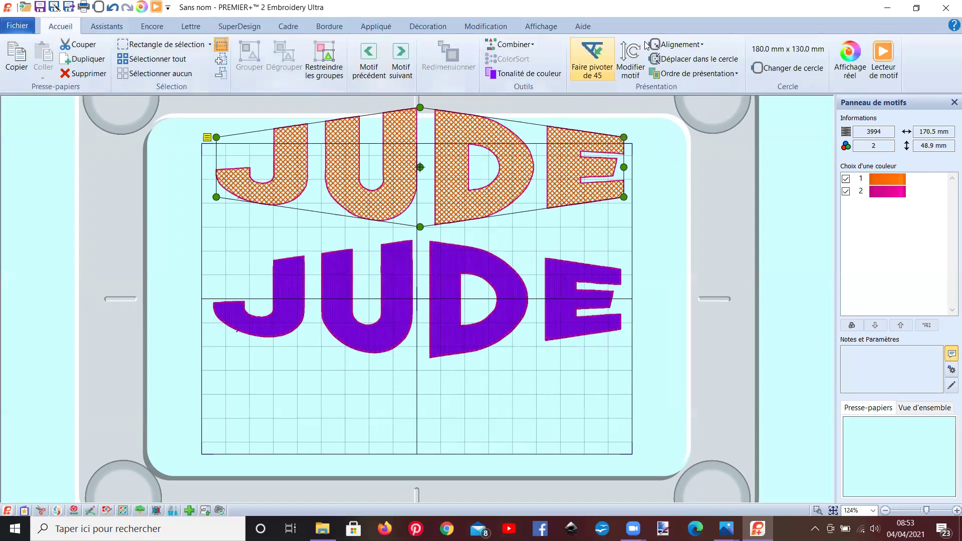
pyautogui.click(684, 46)
pyautogui.click(686, 68)
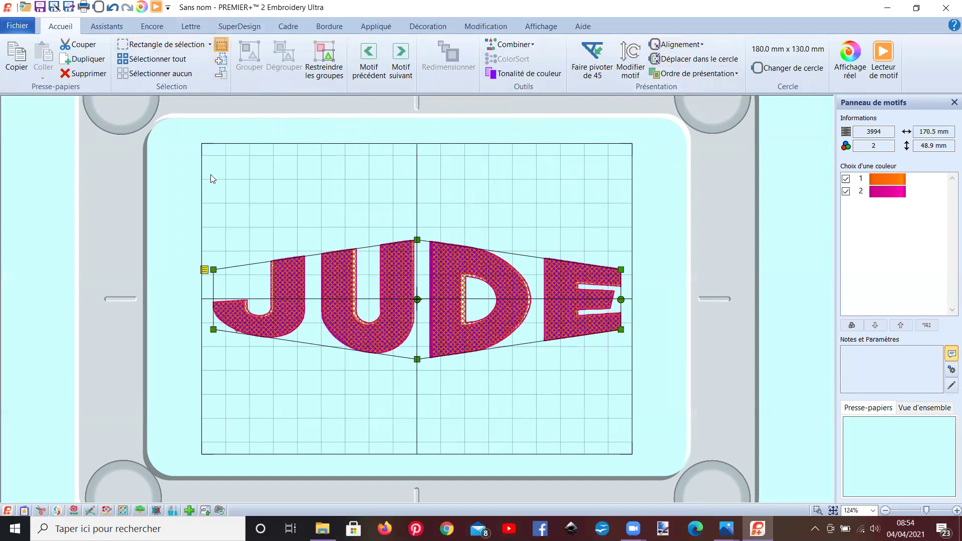
# - Search the font manager for "coral" and choose the Video Coral Colour standard satin font
pyautogui.click(190, 28)
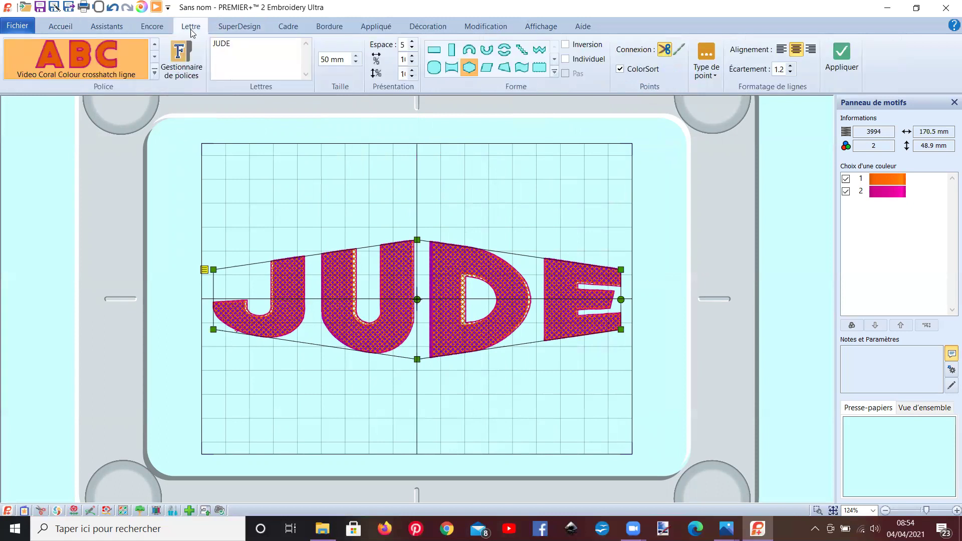
pyautogui.click(183, 64)
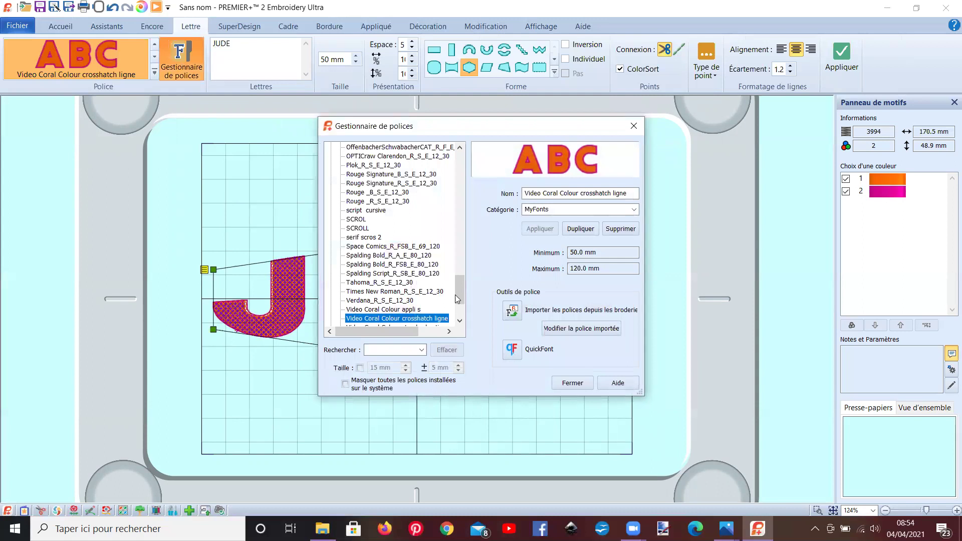
pyautogui.click(408, 350)
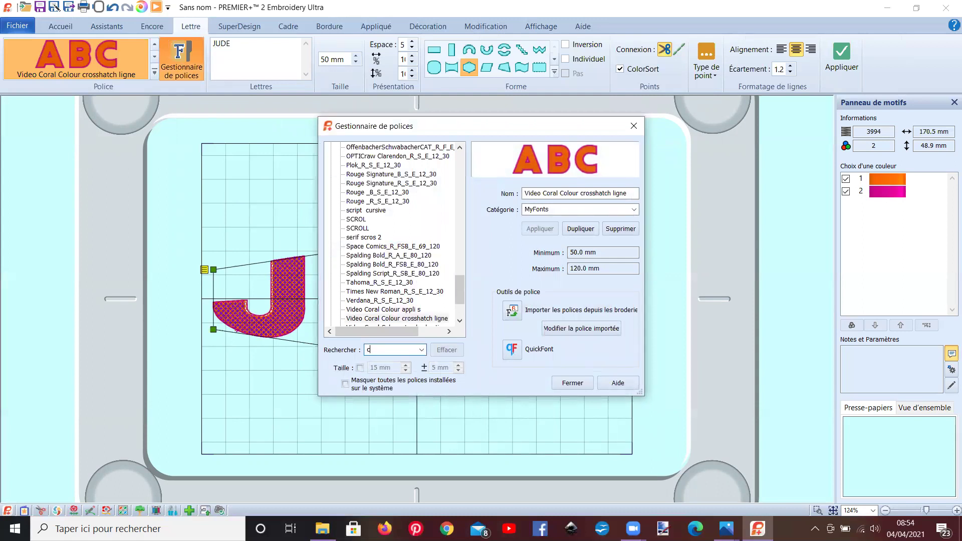
pyautogui.write('coral')
pyautogui.press('Return')
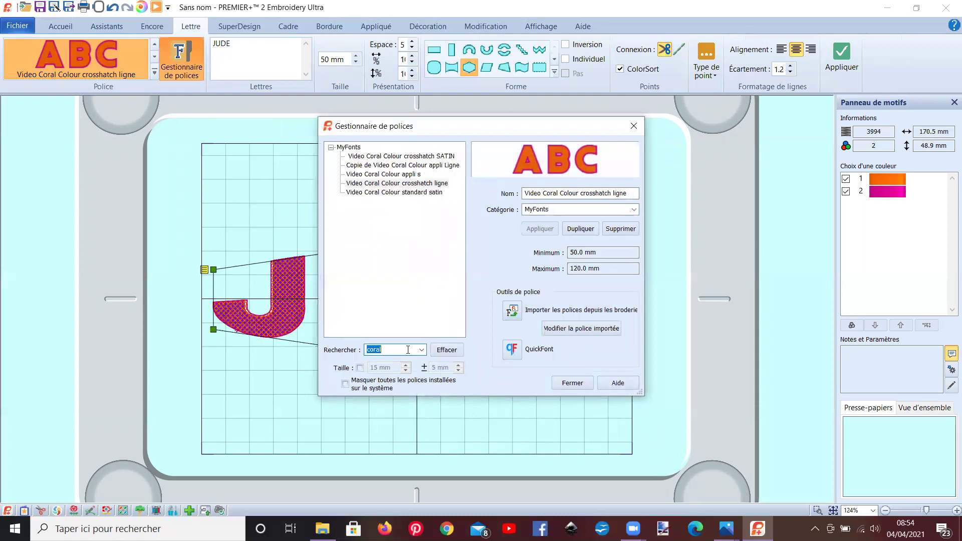
pyautogui.click(405, 195)
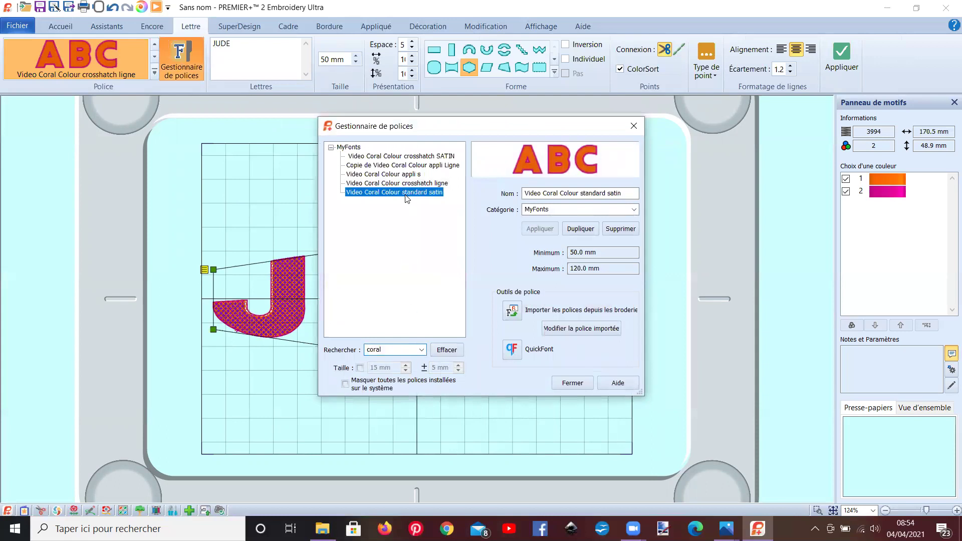
pyautogui.click(560, 383)
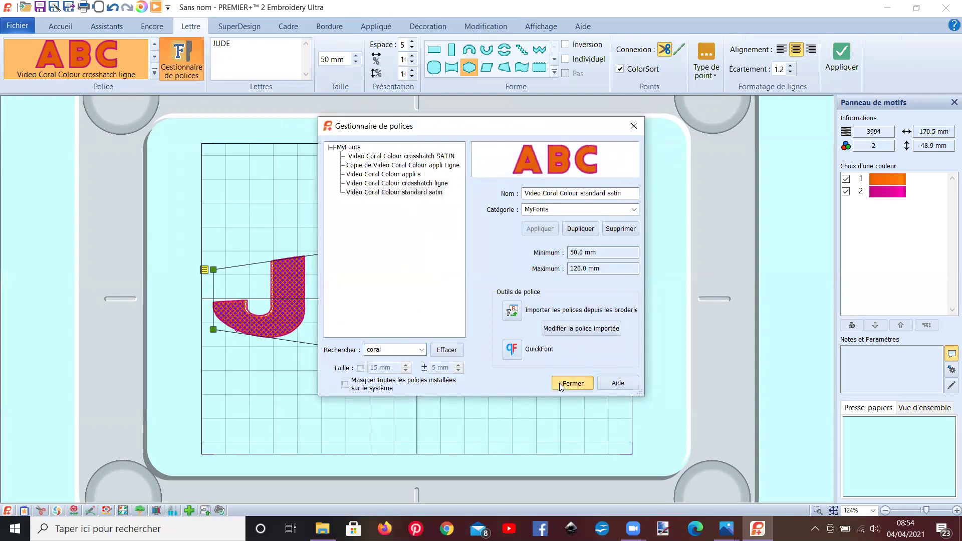
# - Place a lettering in the standard satin font to preview it, then delete that lettering
pyautogui.click(836, 69)
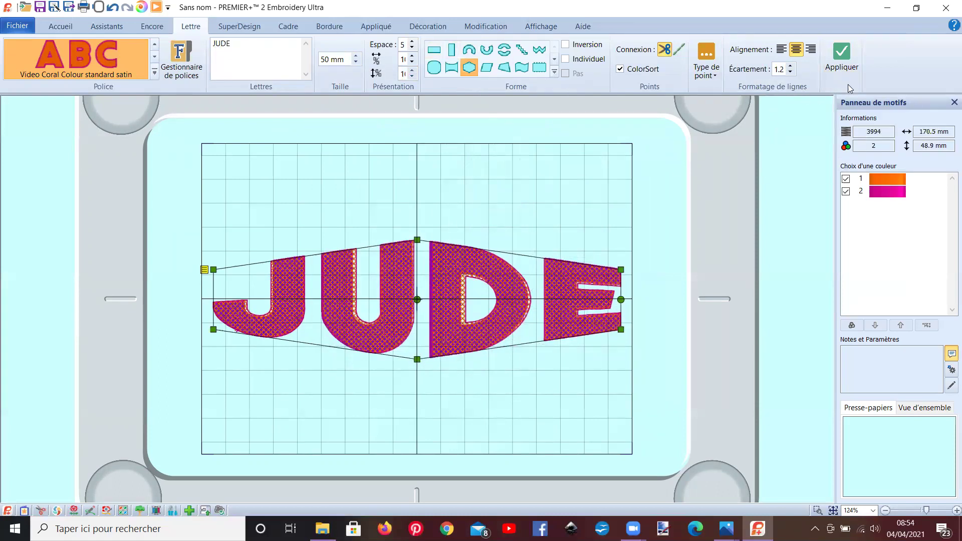
pyautogui.click(843, 66)
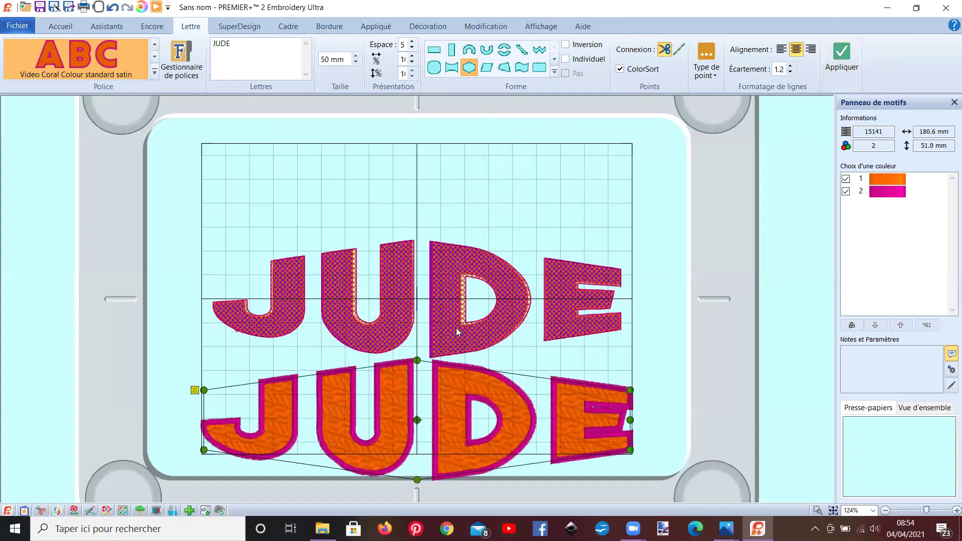
pyautogui.press('Delete')
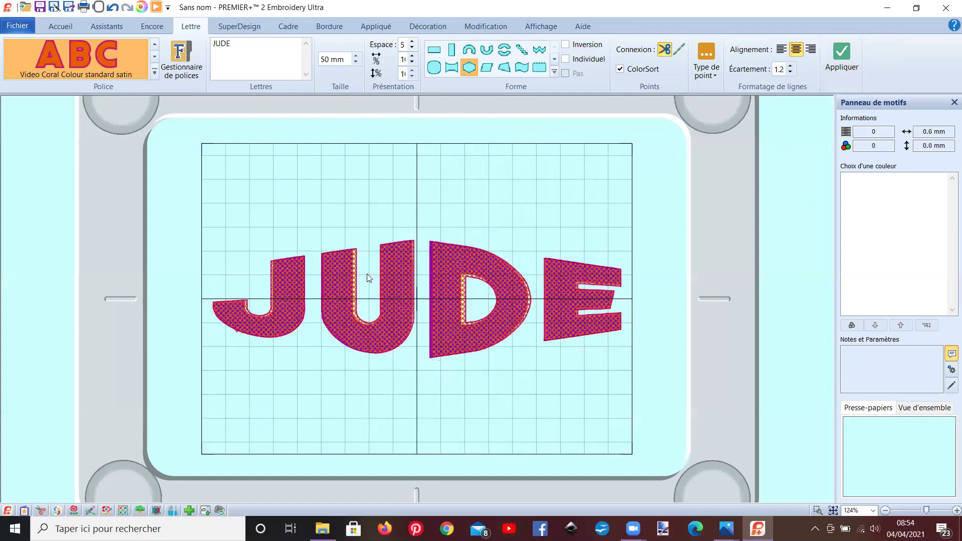
# - Search the font manager for "coral" and choose the Video Coral Colour crosshatch SATIN font
pyautogui.click(182, 59)
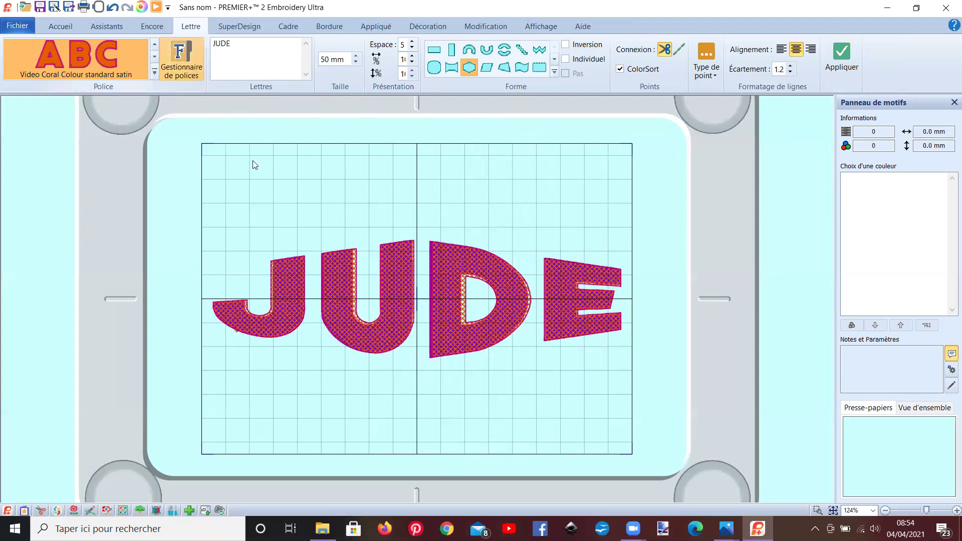
pyautogui.click(410, 352)
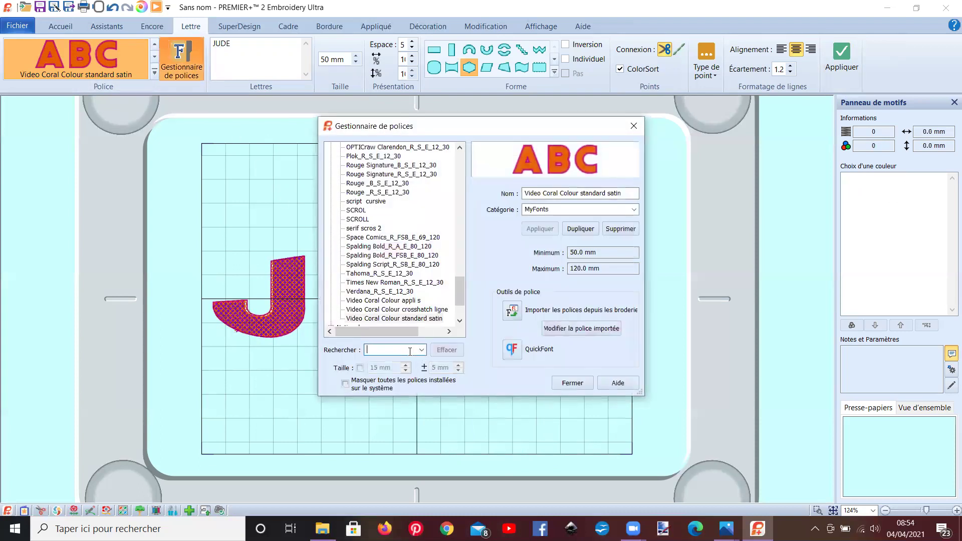
pyautogui.write('coral')
pyautogui.press('Return')
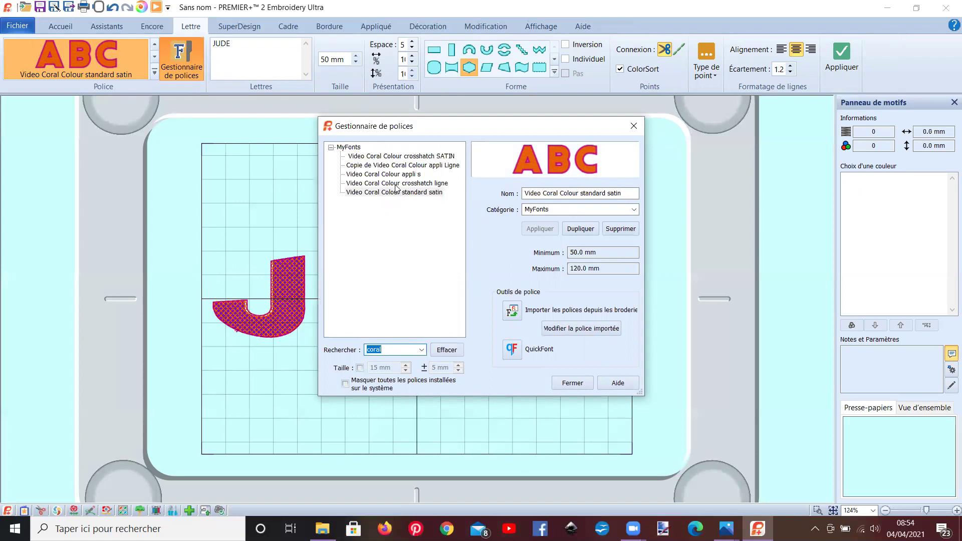
pyautogui.click(390, 157)
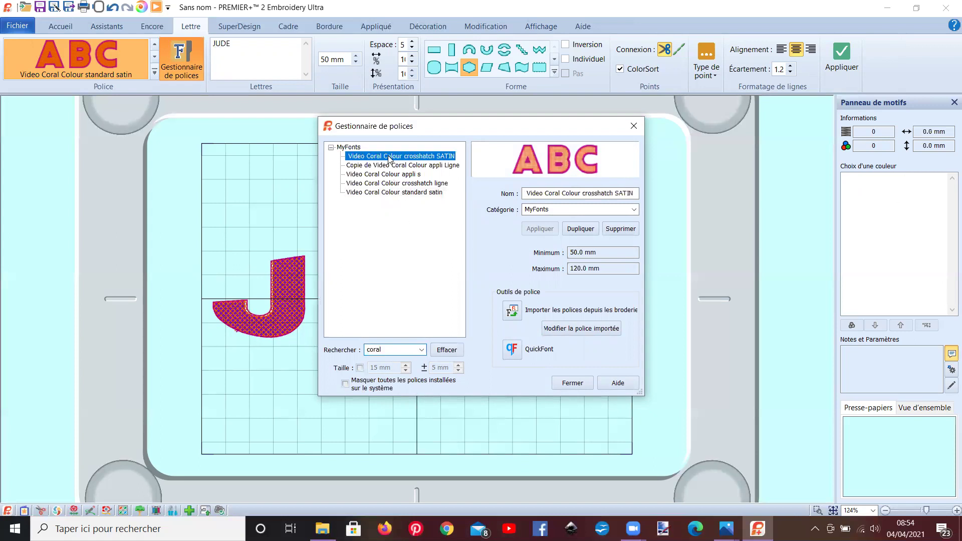
pyautogui.click(562, 384)
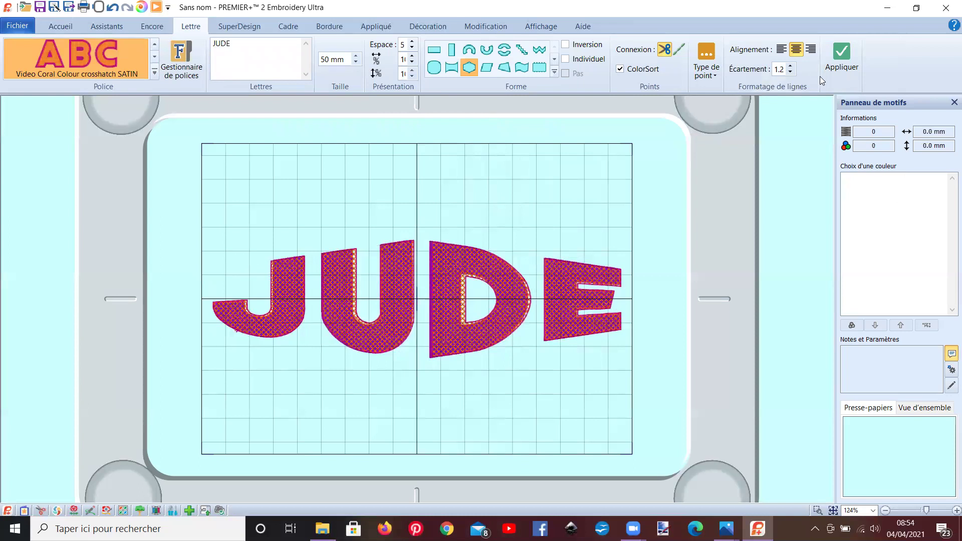
# - Try the crosshatch satin lettering over the appliqué lettering with letter spacings of 5, 2 and 0
pyautogui.click(837, 67)
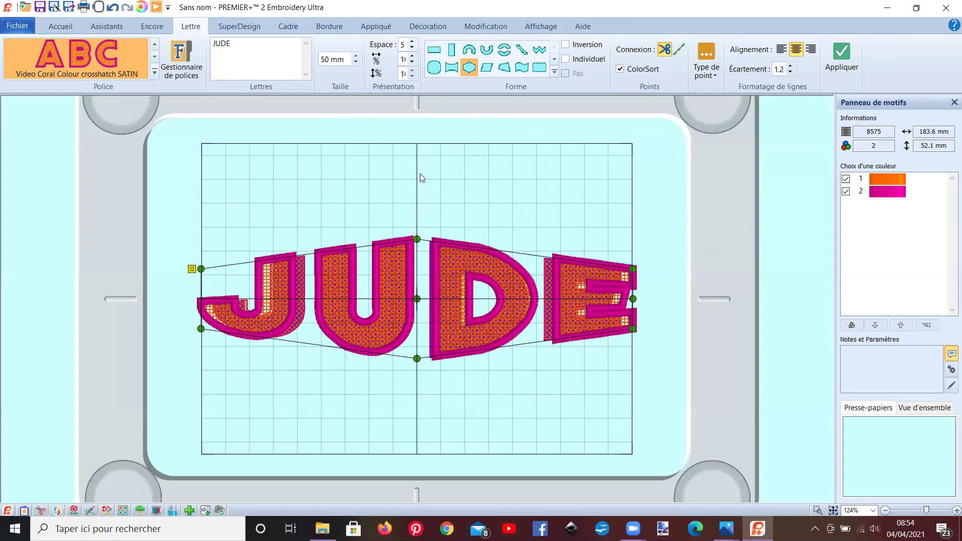
pyautogui.click(412, 75)
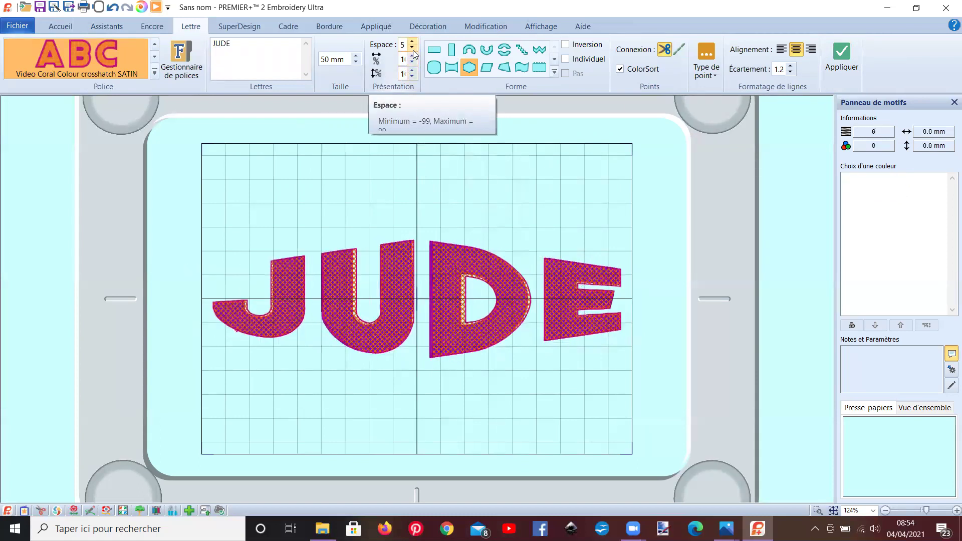
pyautogui.doubleClick(412, 48)
pyautogui.click(413, 49)
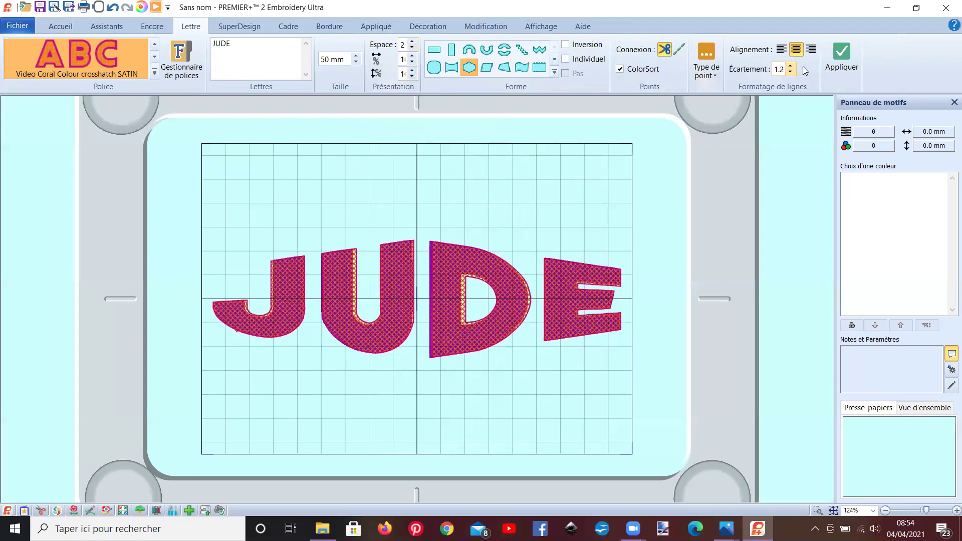
pyautogui.click(840, 59)
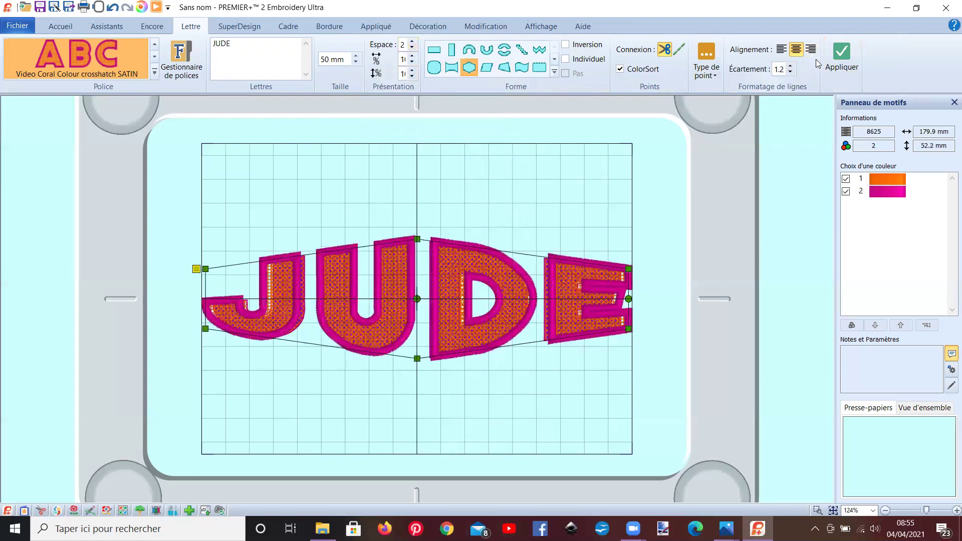
pyautogui.click(413, 58)
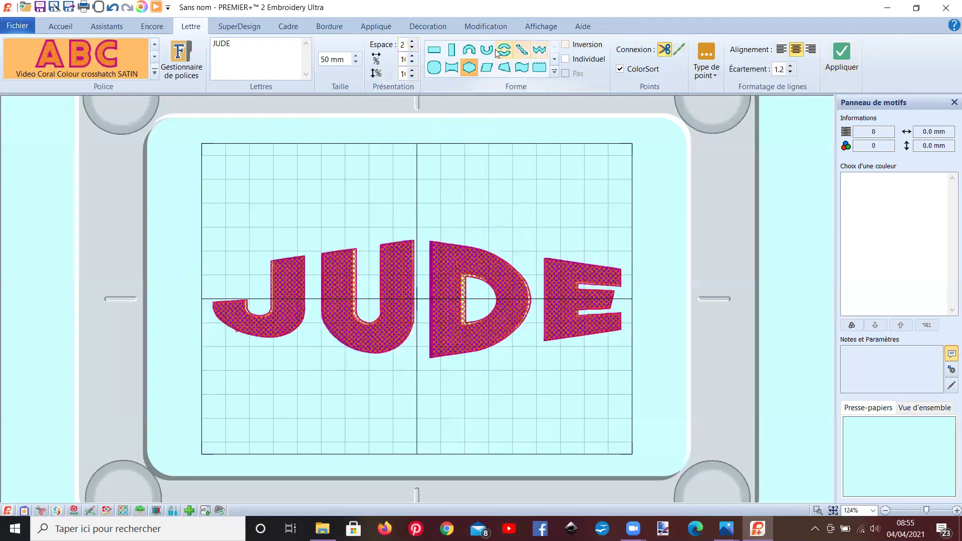
pyautogui.click(413, 48)
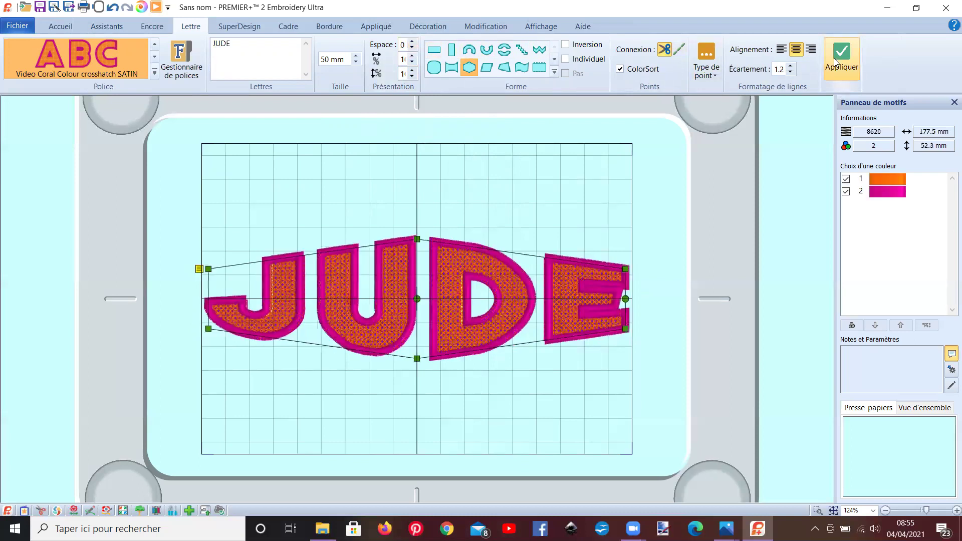
# - Set the letter spacing to -2, place the crosshatch satin lettering over the appliqué lettering and centre it in the hoop
pyautogui.click(413, 49)
pyautogui.click(413, 50)
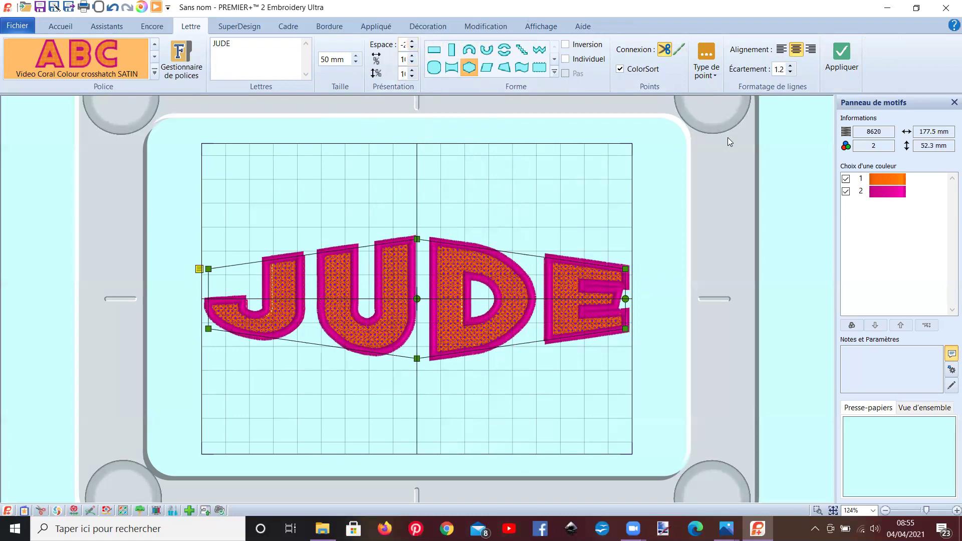
pyautogui.click(835, 65)
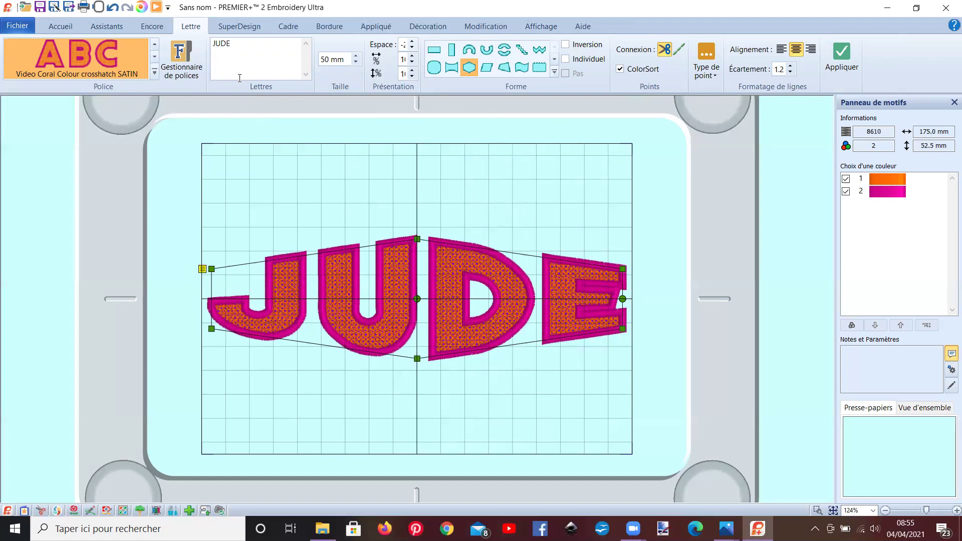
pyautogui.click(61, 26)
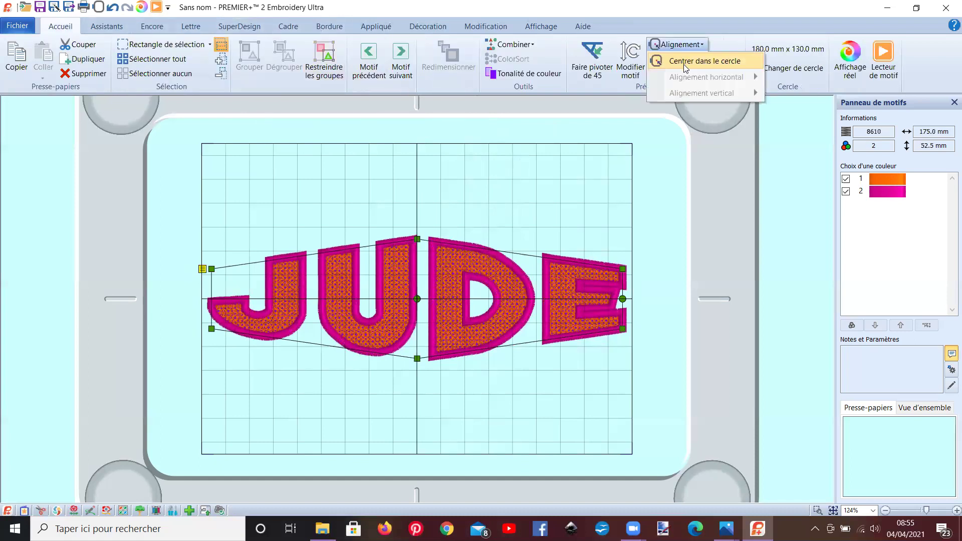
# - Play the stitch-out of the layered lettering in the design player, skipping forward through the appliqué placement and cutting stops
pyautogui.click(883, 59)
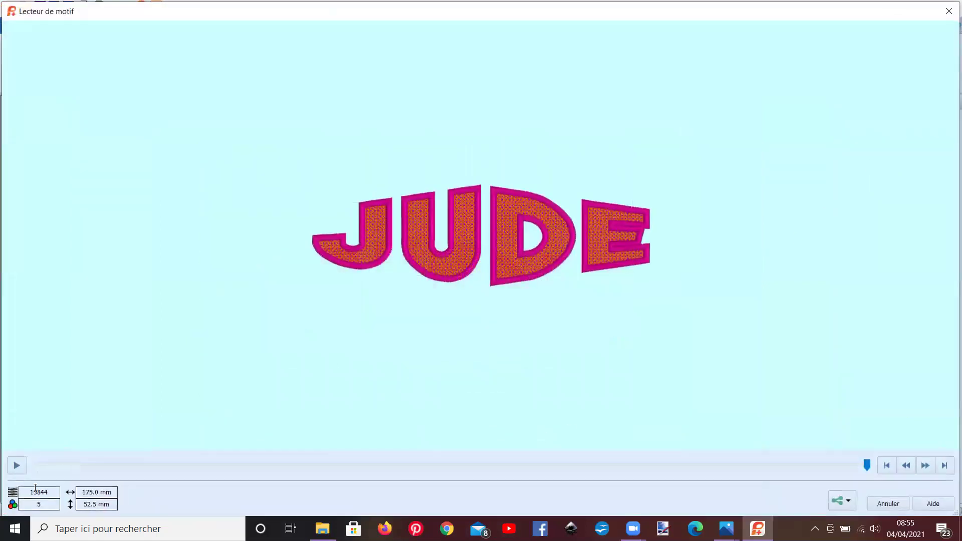
pyautogui.click(19, 466)
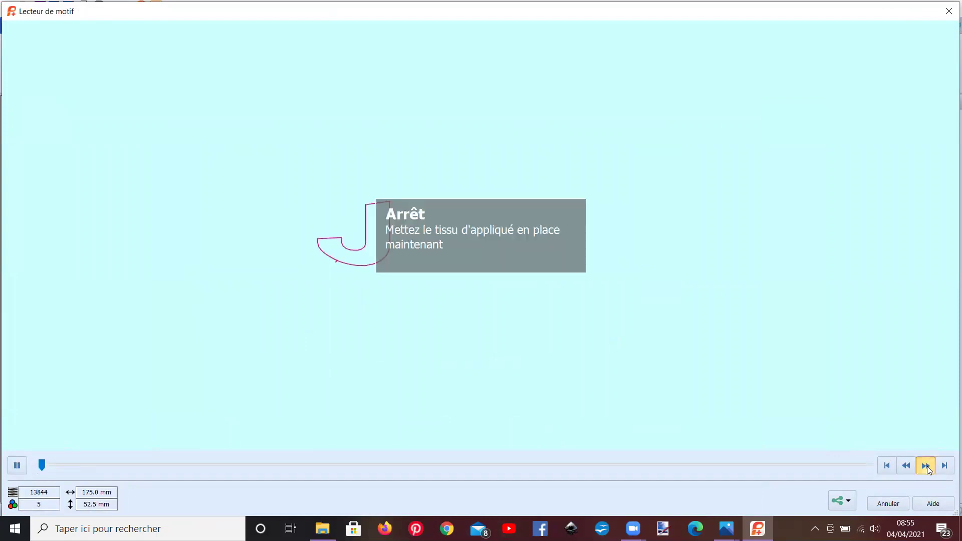
pyautogui.click(926, 466)
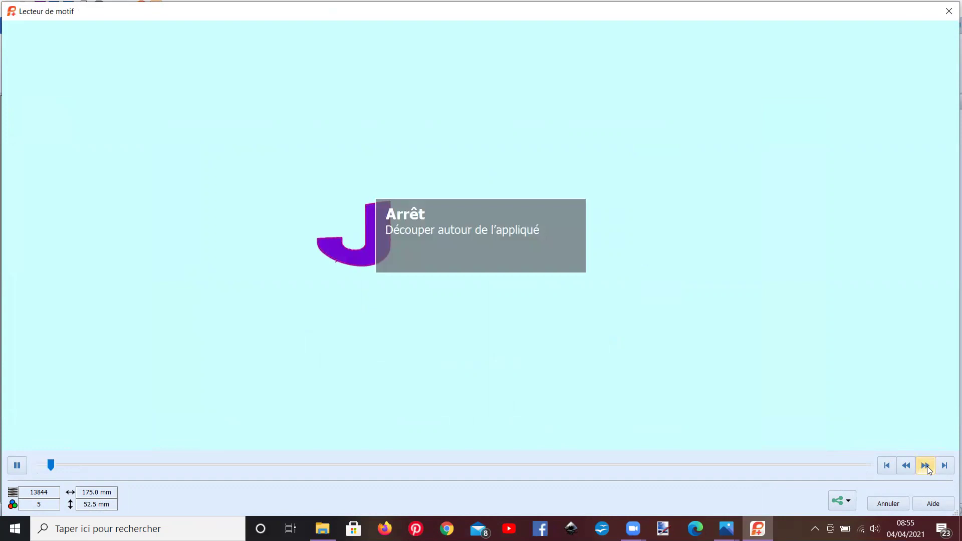
pyautogui.click(926, 465)
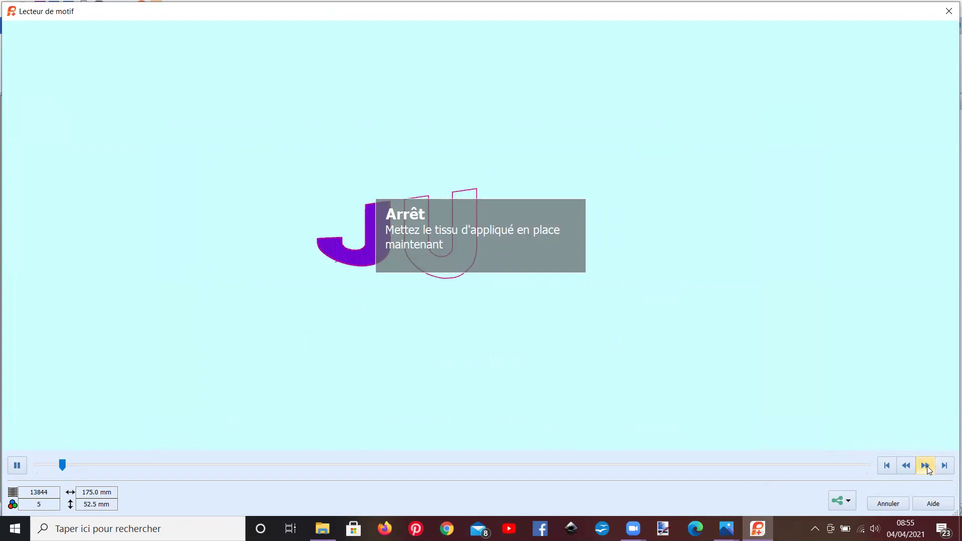
pyautogui.click(927, 466)
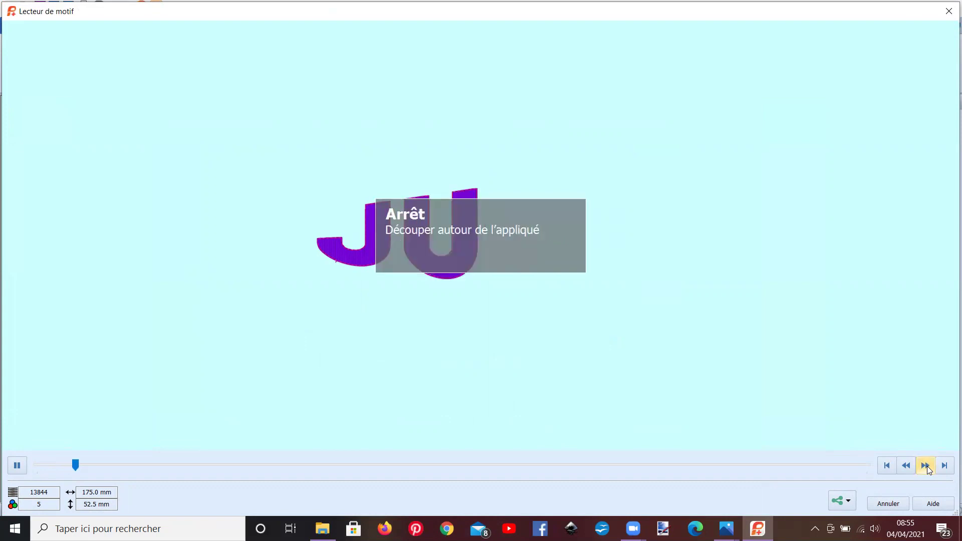
pyautogui.click(927, 466)
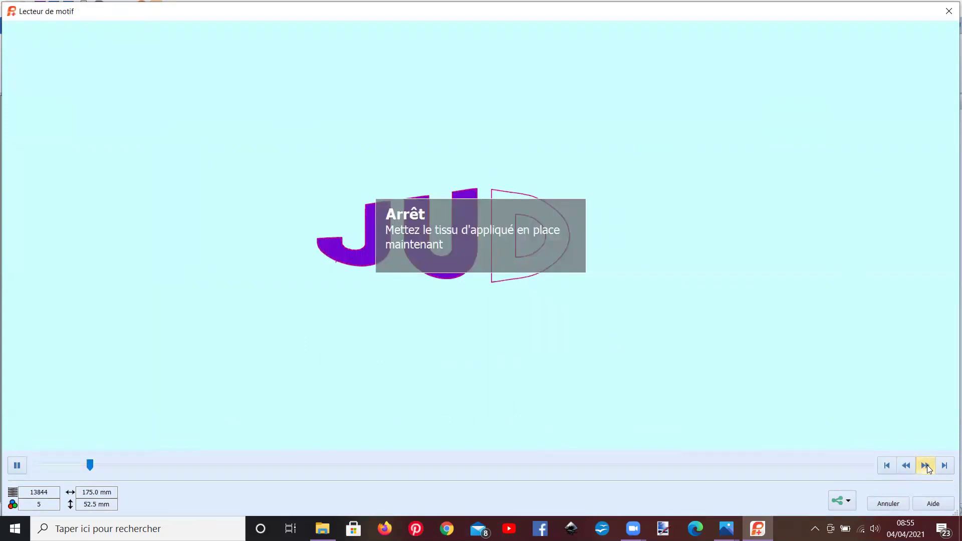
pyautogui.click(926, 465)
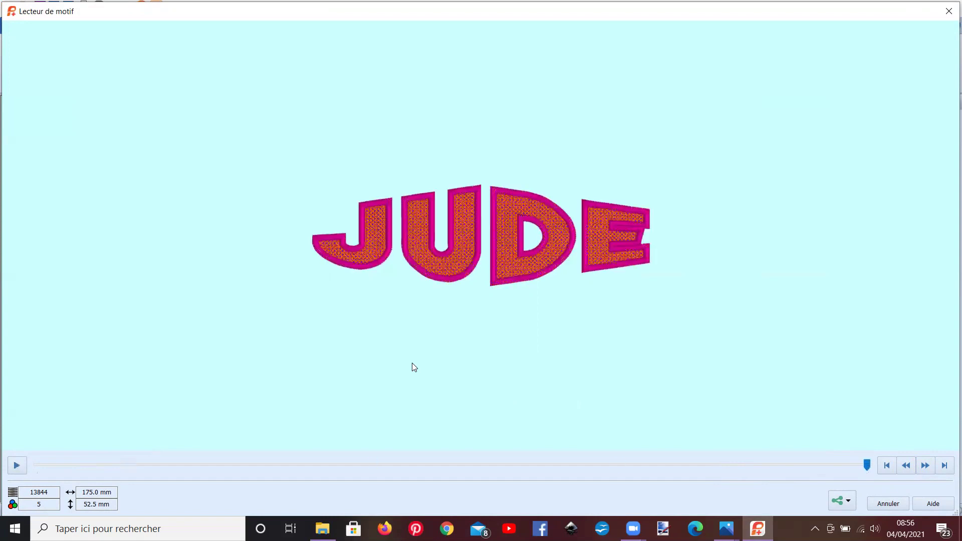
# - Replay the stitch-out from the beginning and scrub through the crosshatch filling up to the satin borders
pyautogui.moveTo(867, 465); pyautogui.dragTo(5, 476)
pyautogui.click(17, 466)
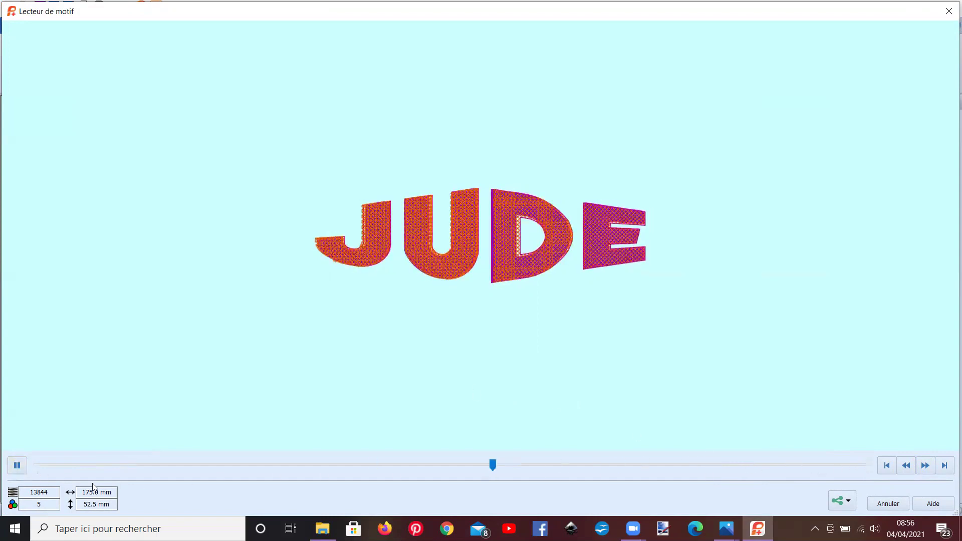
pyautogui.moveTo(493, 466); pyautogui.dragTo(515, 468)
pyautogui.moveTo(359, 466); pyautogui.dragTo(310, 471)
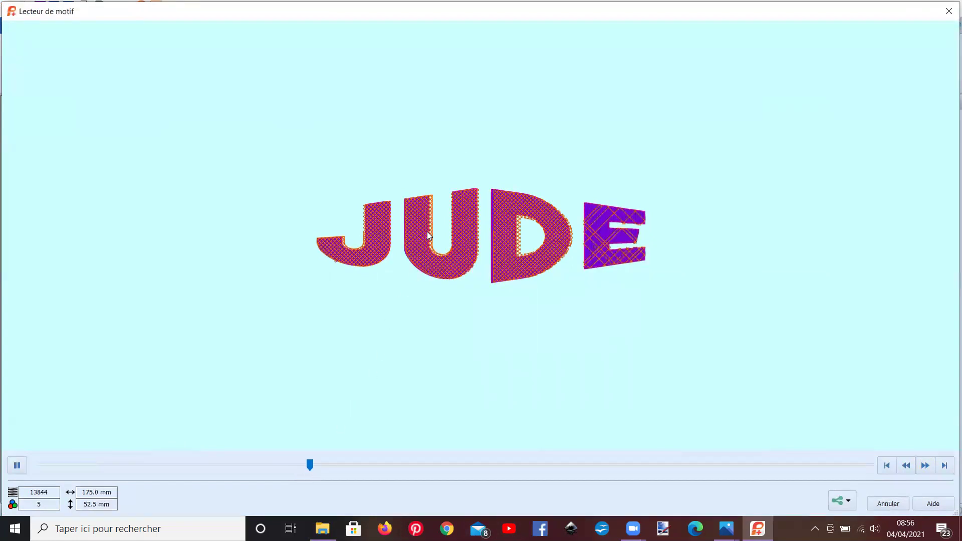
pyautogui.moveTo(312, 469); pyautogui.dragTo(629, 474)
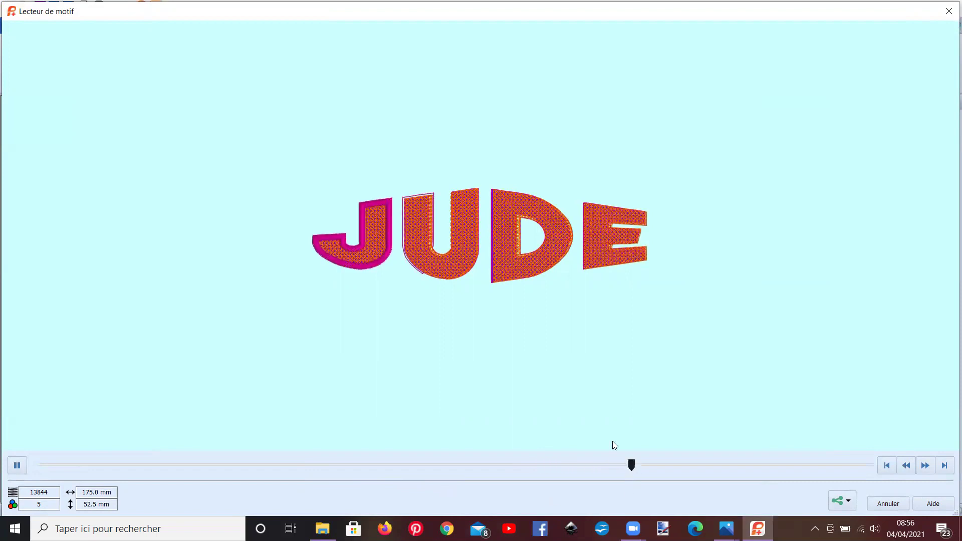
# - Pause the stitch-out, examine the satin borders of each letter up close through to the end, and close the player
pyautogui.press('space')
pyautogui.scroll(5, 413, 389)
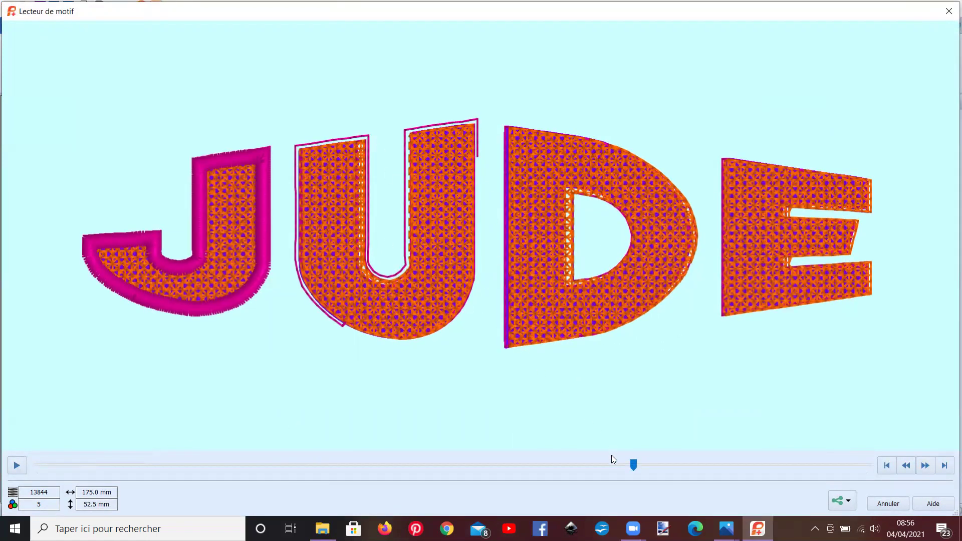
pyautogui.moveTo(636, 466); pyautogui.dragTo(651, 466)
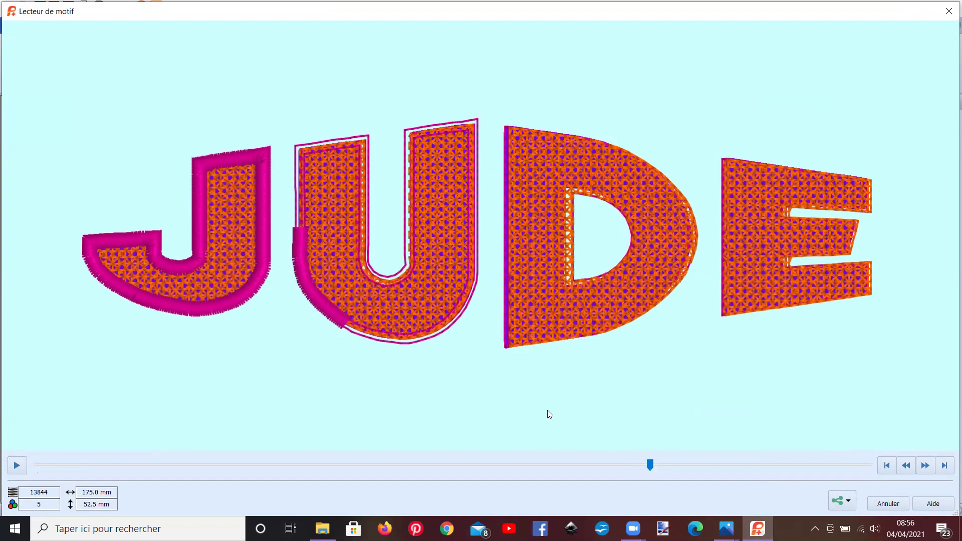
pyautogui.moveTo(651, 464)
pyautogui.mouseDown()
pyautogui.moveTo(758, 514)
pyautogui.moveTo(874, 526)
pyautogui.mouseUp()
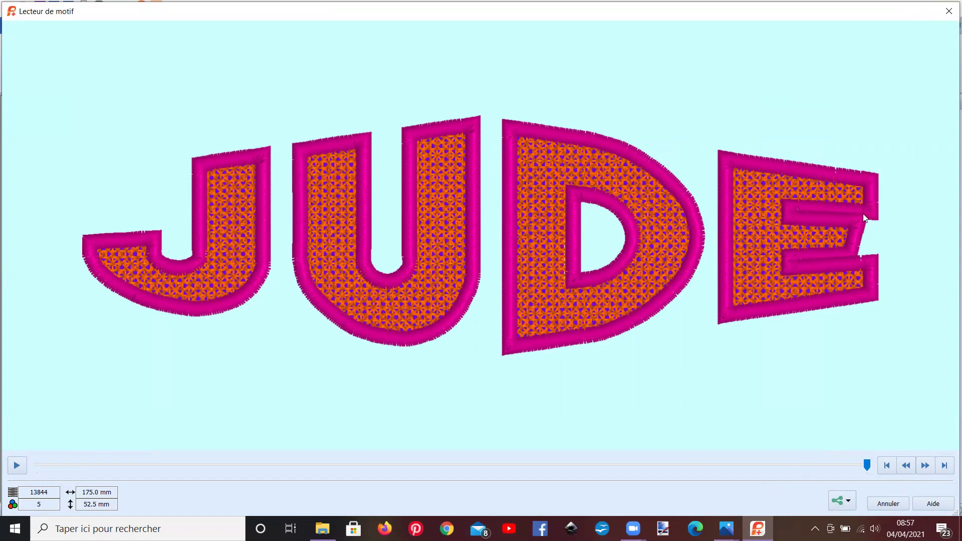
pyautogui.click(947, 12)
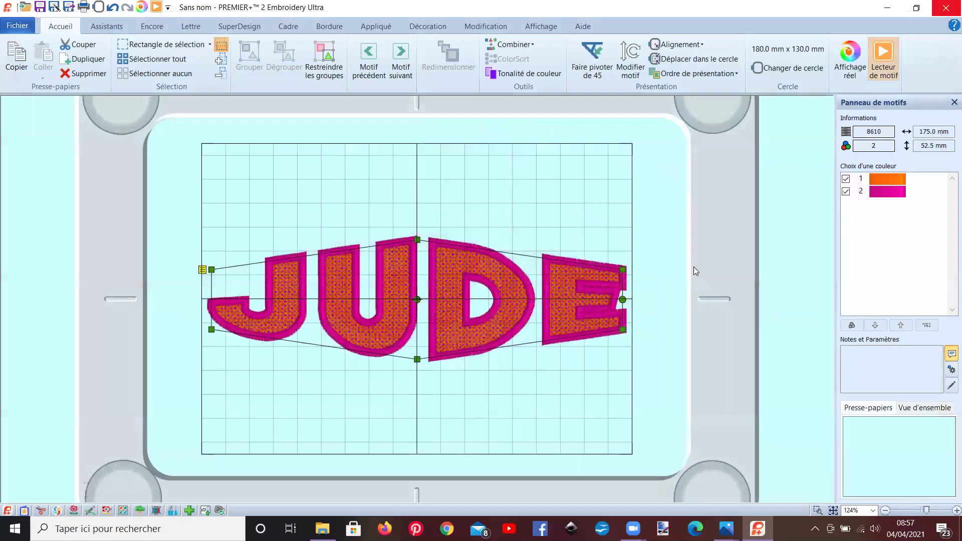
# - Select both letterings and change thread colours 1 and 3 to Robison-Anton Rayon 40 2328 Pumpkin
pyautogui.click(557, 386)
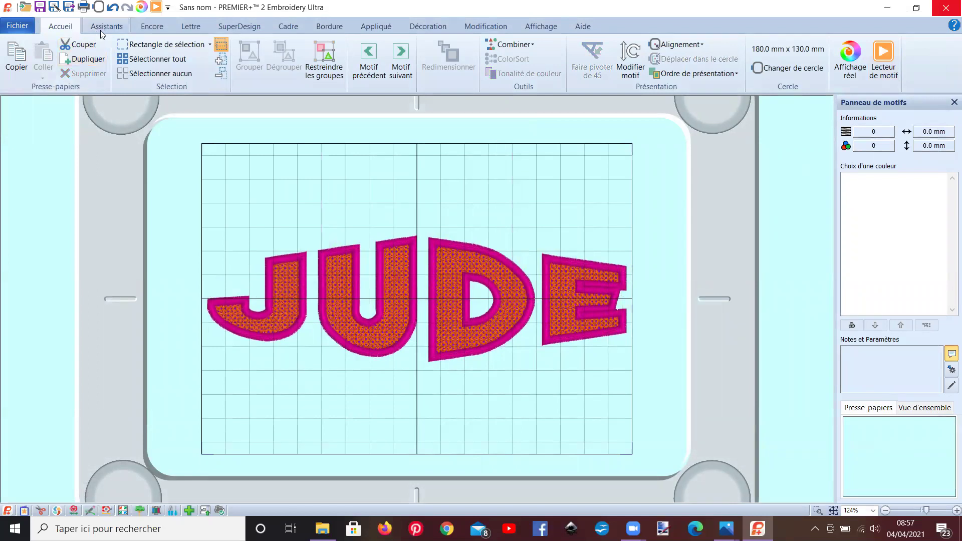
pyautogui.click(164, 61)
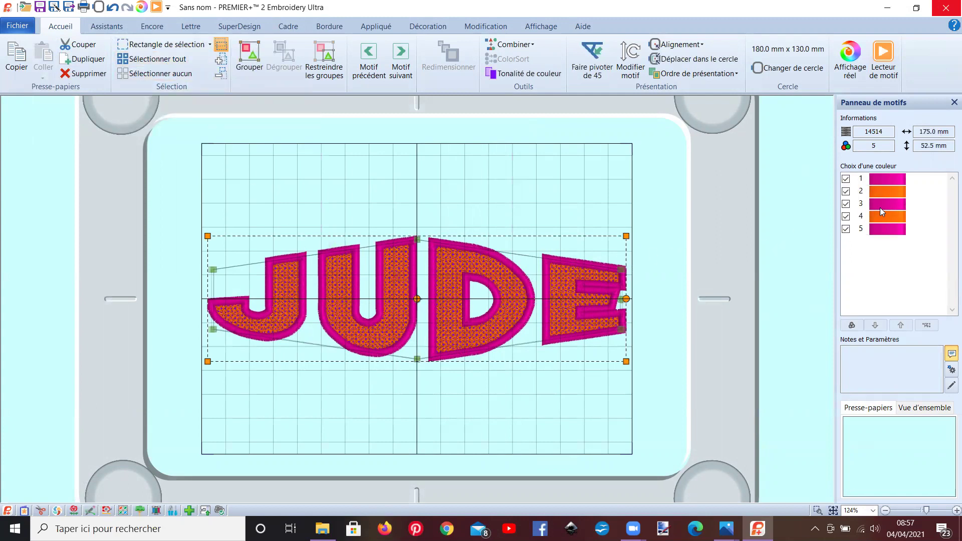
pyautogui.moveTo(885, 204)
pyautogui.moveTo(887, 180)
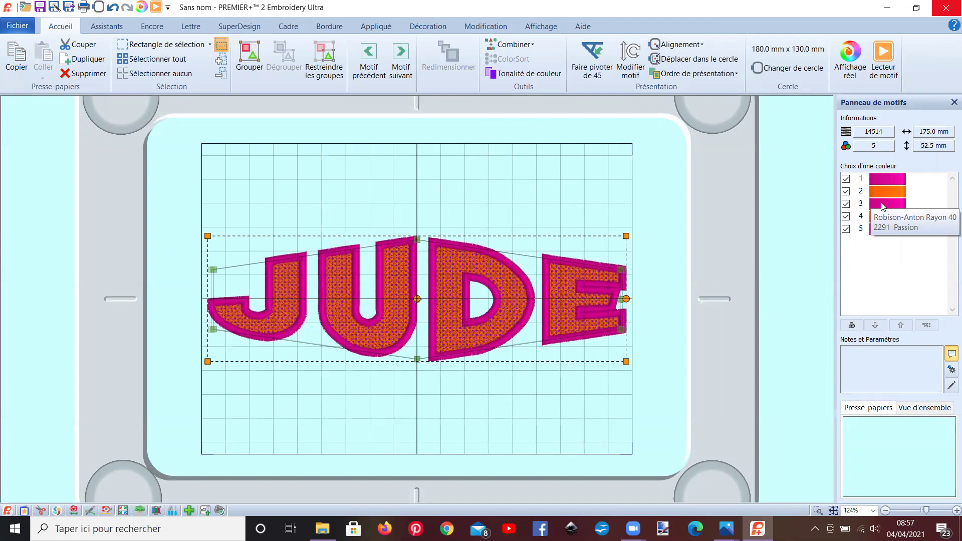
pyautogui.click(885, 231)
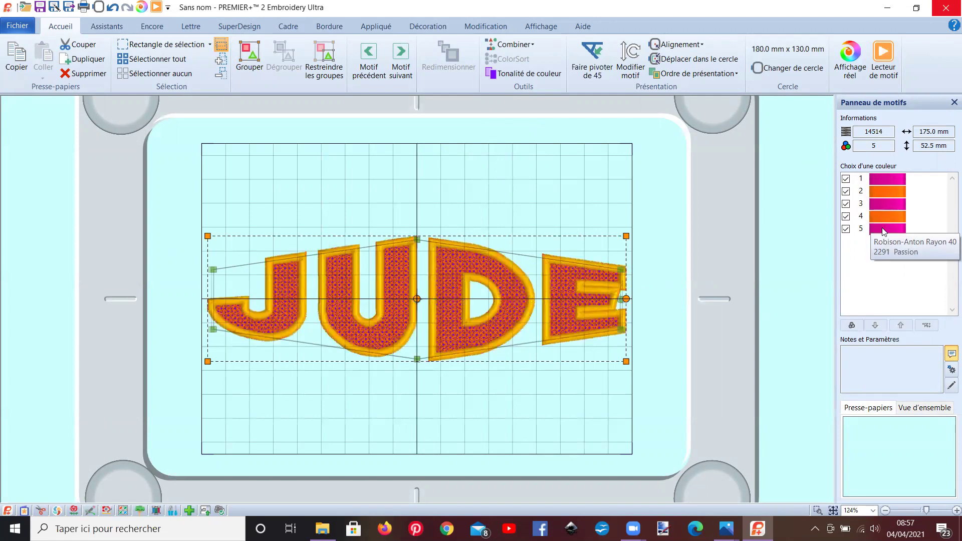
pyautogui.click(891, 178)
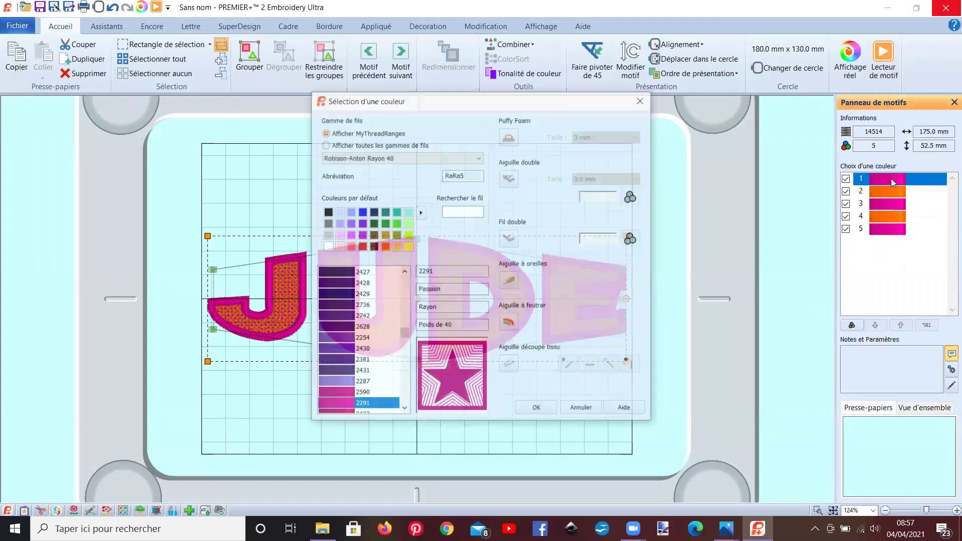
pyautogui.click(385, 247)
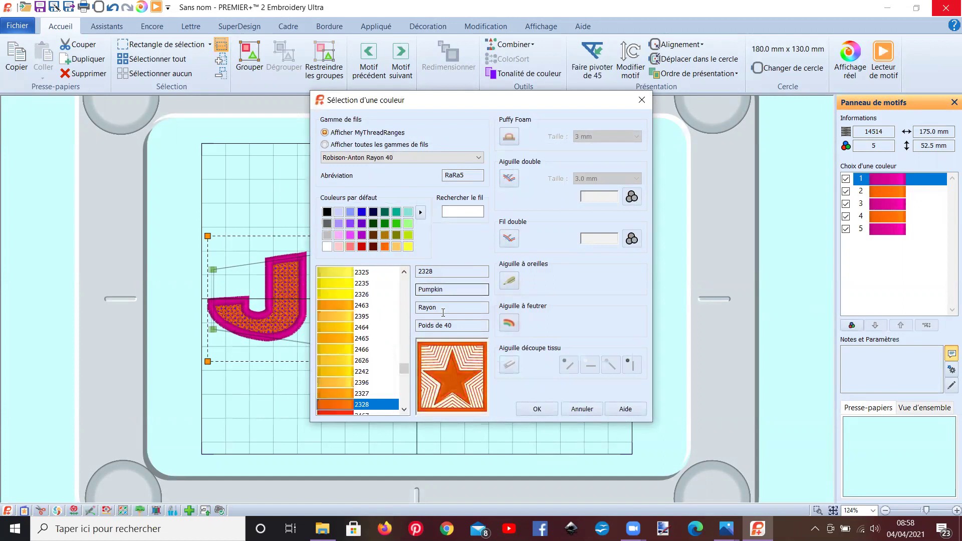
pyautogui.click(537, 409)
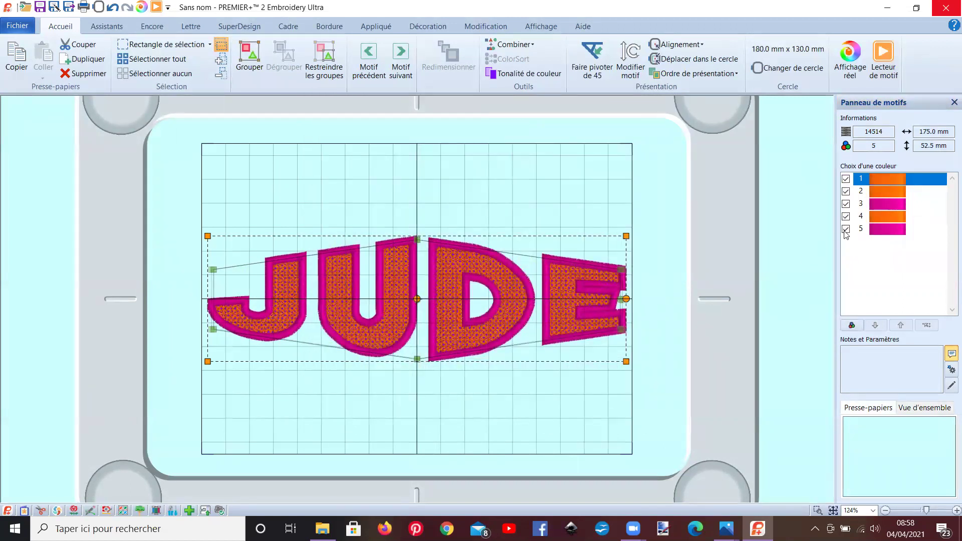
pyautogui.doubleClick(872, 204)
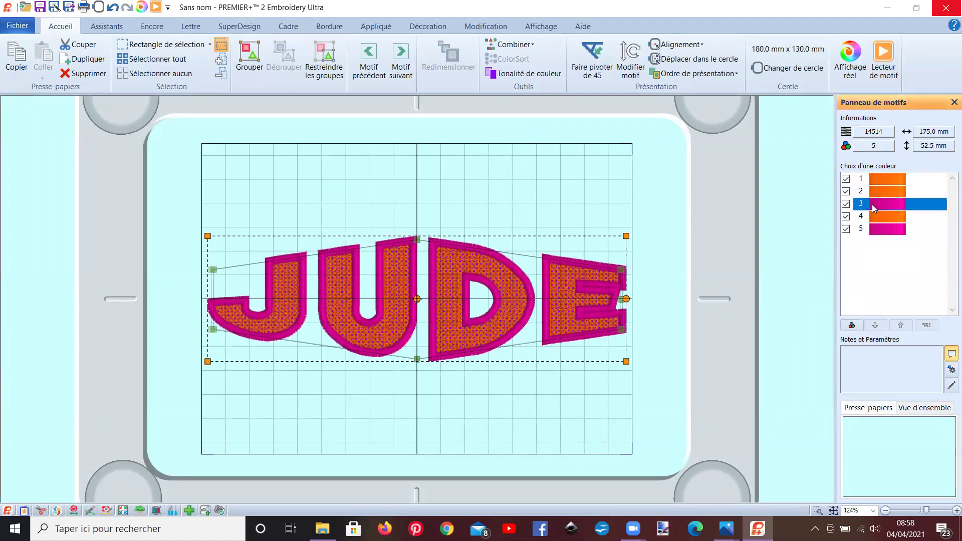
pyautogui.click(384, 247)
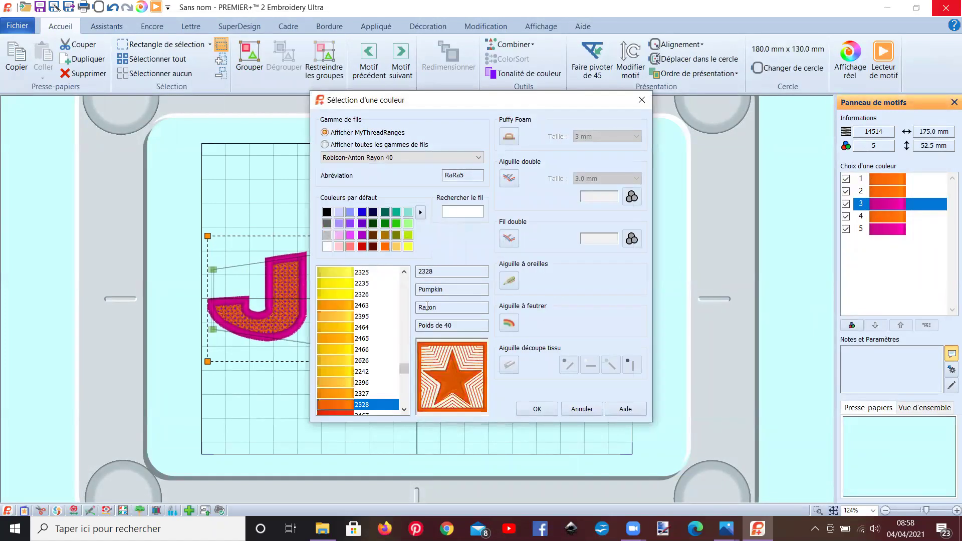
pyautogui.click(537, 409)
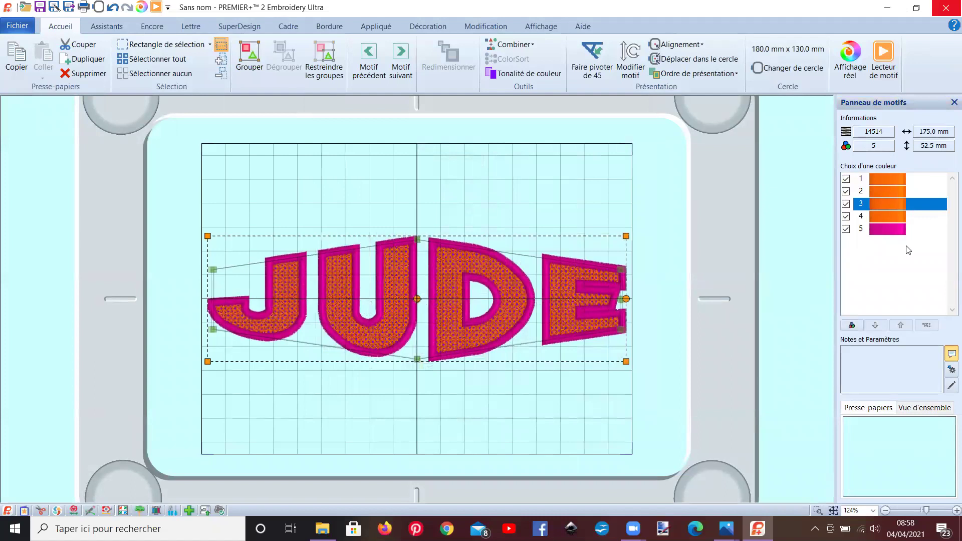
# - Preview the recoloured design's stitch-out from appliqué outlines to satin borders, then close the player
pyautogui.click(884, 55)
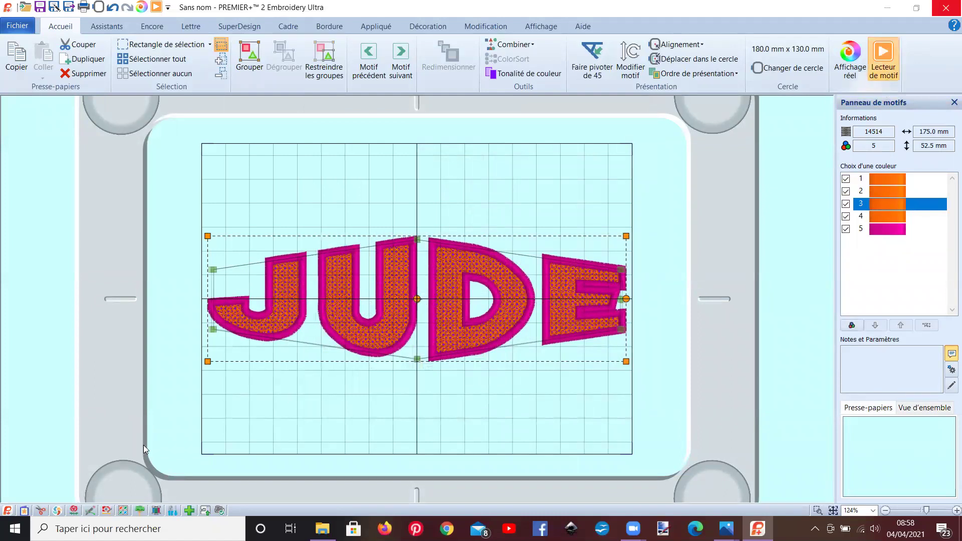
pyautogui.click(12, 468)
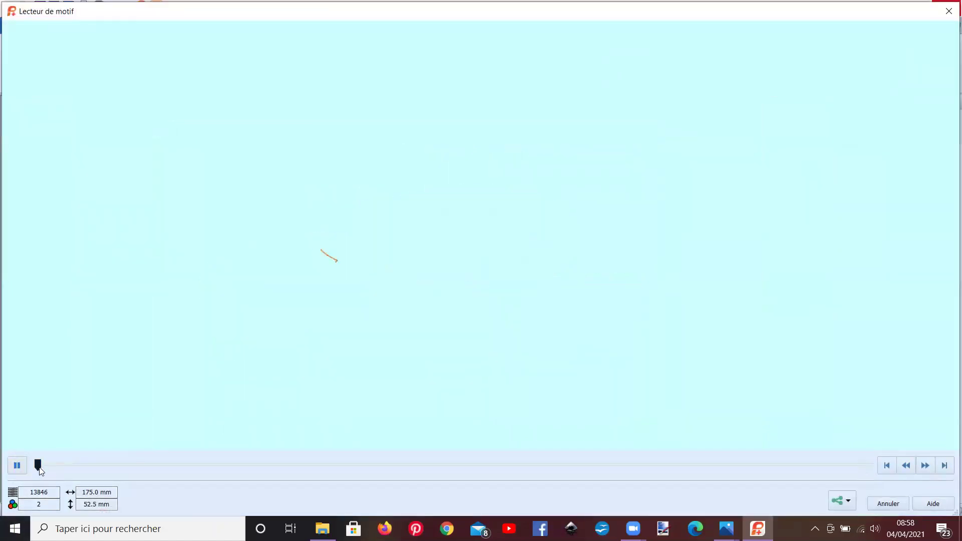
pyautogui.moveTo(170, 468); pyautogui.dragTo(88, 465)
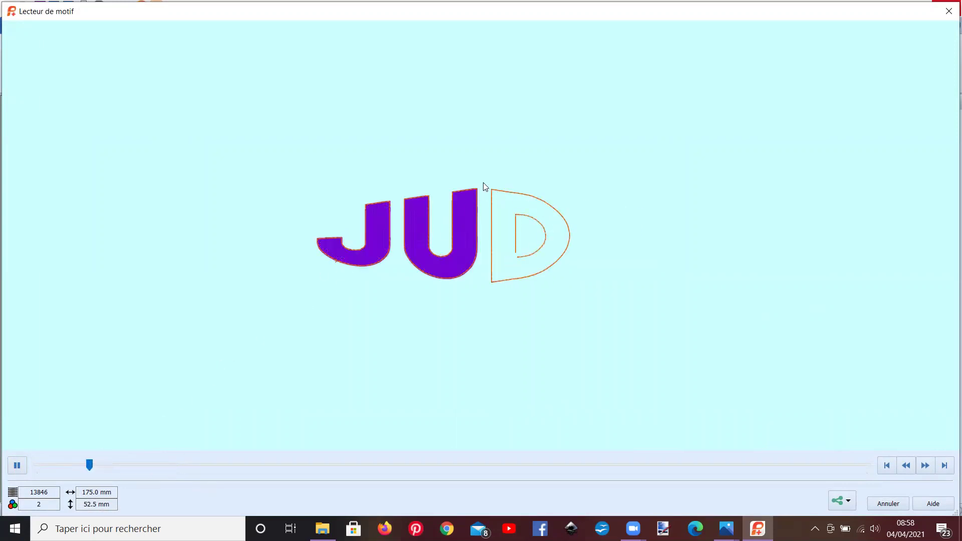
pyautogui.moveTo(93, 467); pyautogui.dragTo(325, 464)
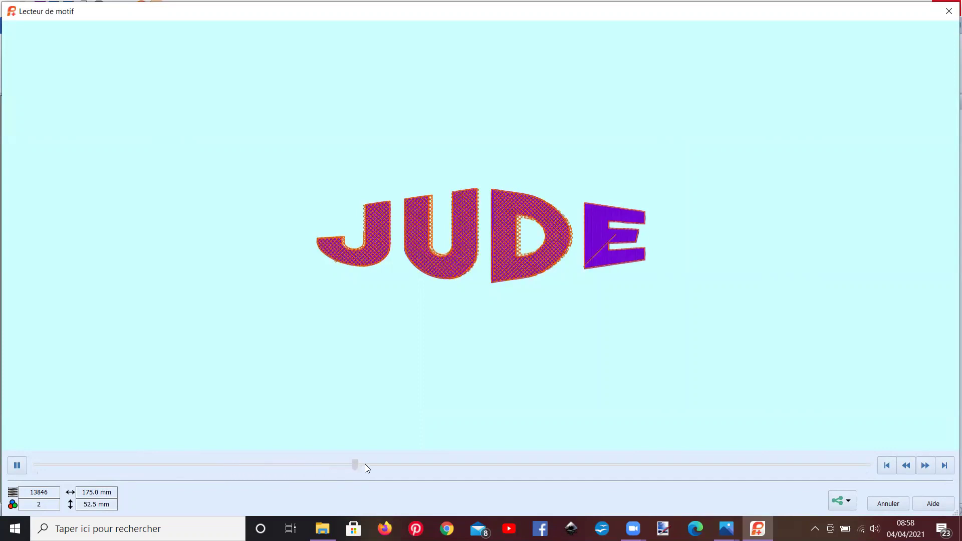
pyautogui.moveTo(405, 464); pyautogui.dragTo(573, 473)
pyautogui.moveTo(631, 466); pyautogui.dragTo(766, 458)
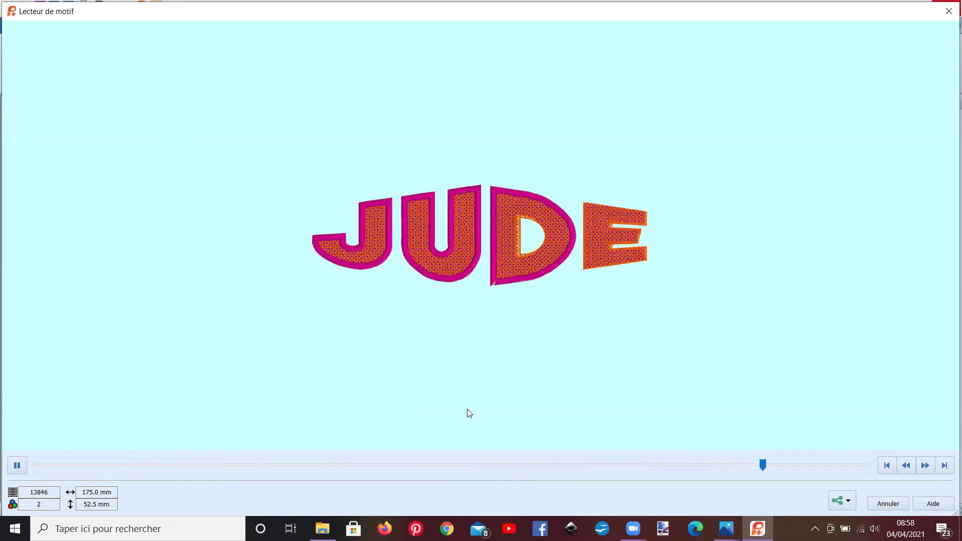
pyautogui.click(949, 12)
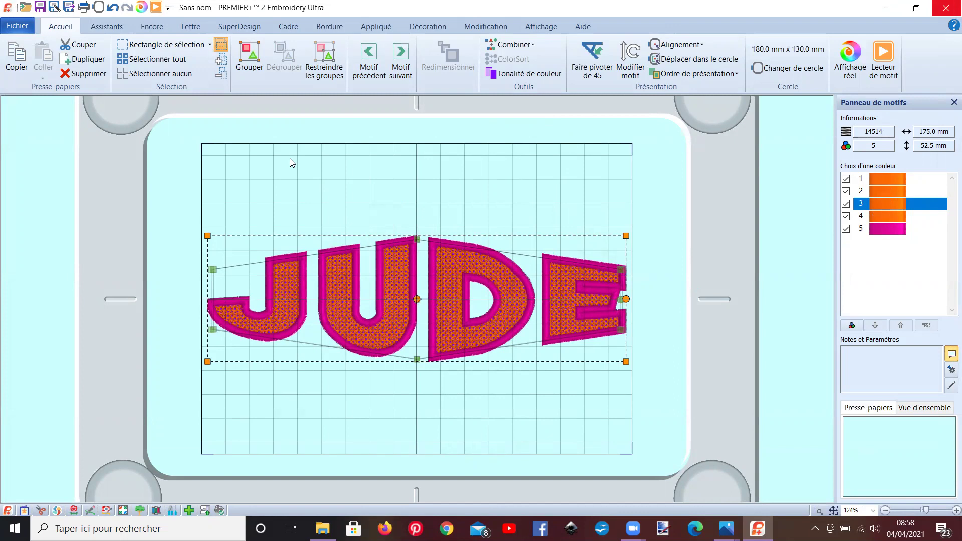
pyautogui.rightClick(319, 275)
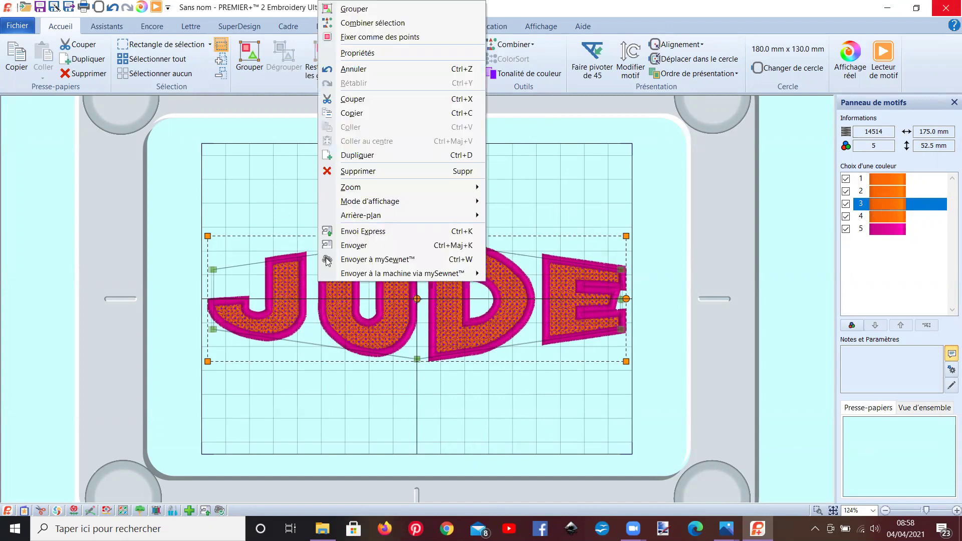
pyautogui.click(373, 56)
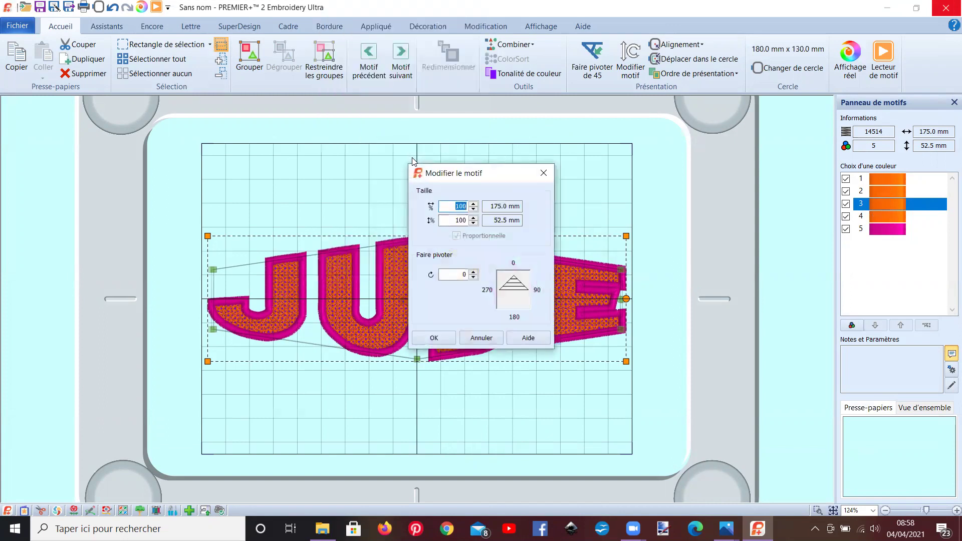
pyautogui.click(477, 338)
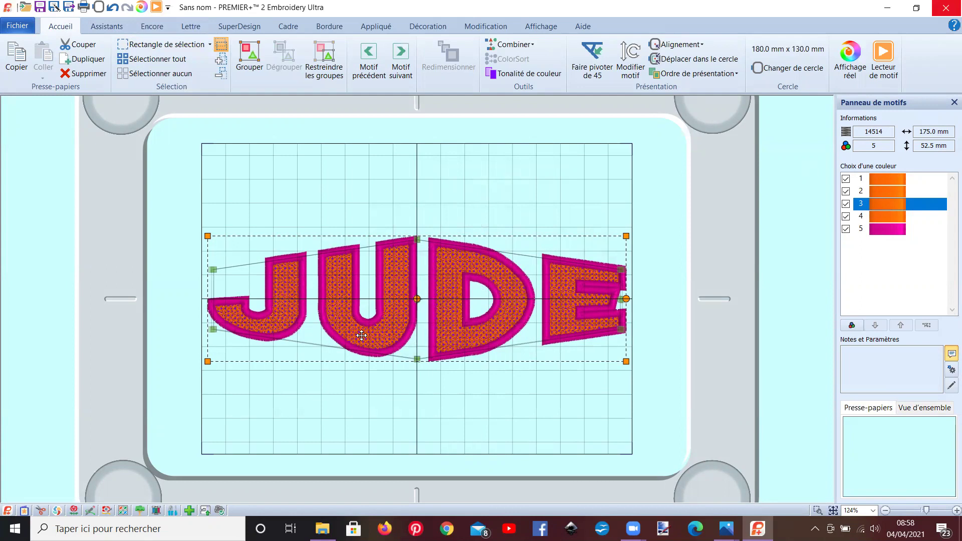
pyautogui.click(358, 319)
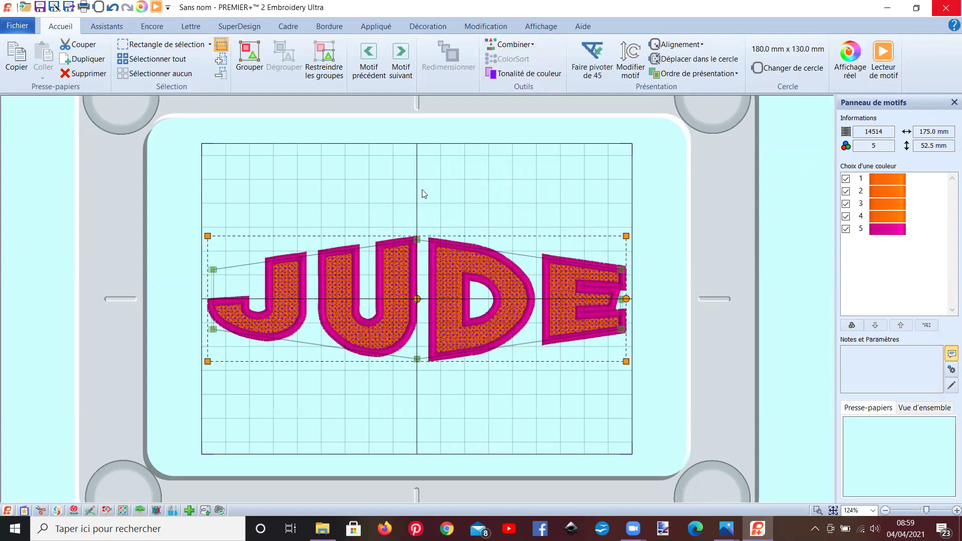
# - Combine all the letterings into one stitch design and apply ColorSort to merge its identical thread colours
pyautogui.click(514, 46)
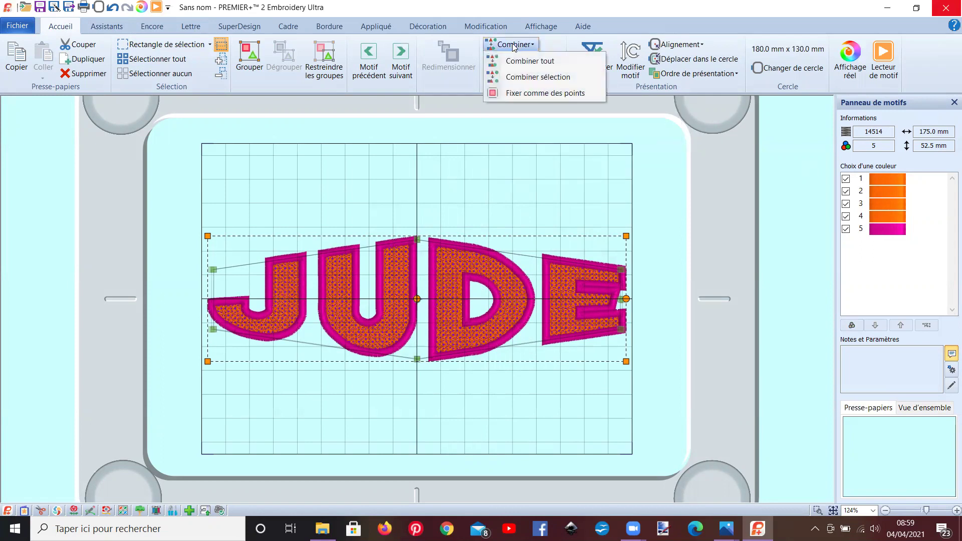
pyautogui.click(517, 63)
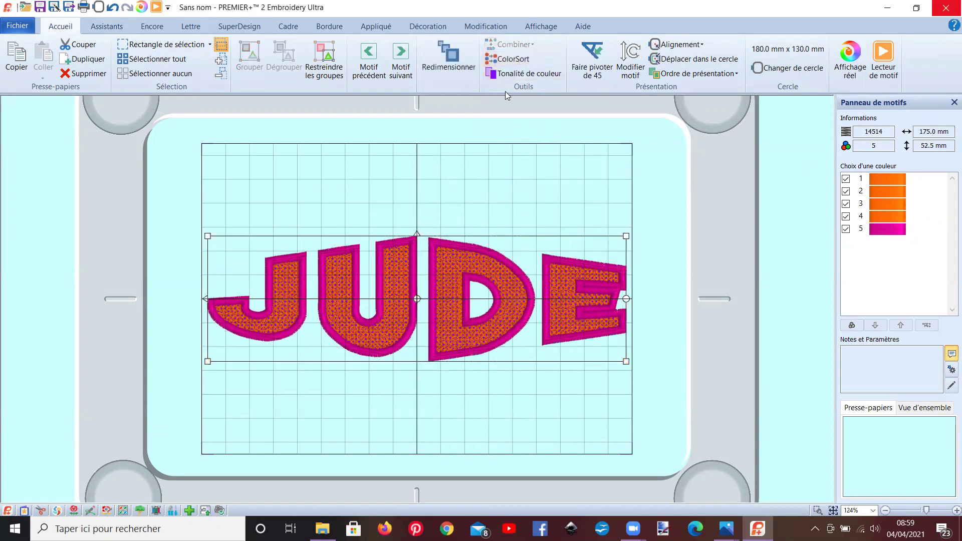
pyautogui.click(506, 60)
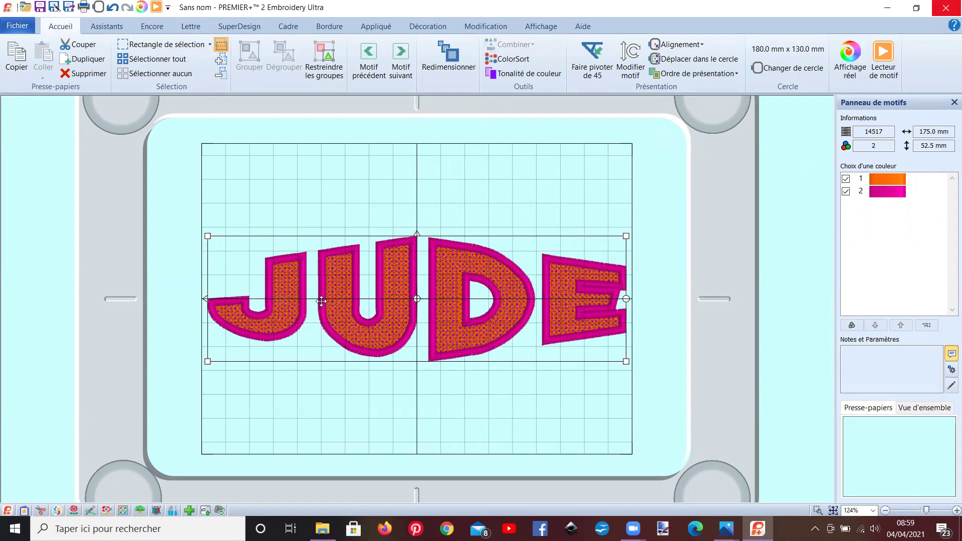
# - Open the font manager to review the Video Coral Colour crosshatch SATIN font entry, then close it
pyautogui.click(195, 28)
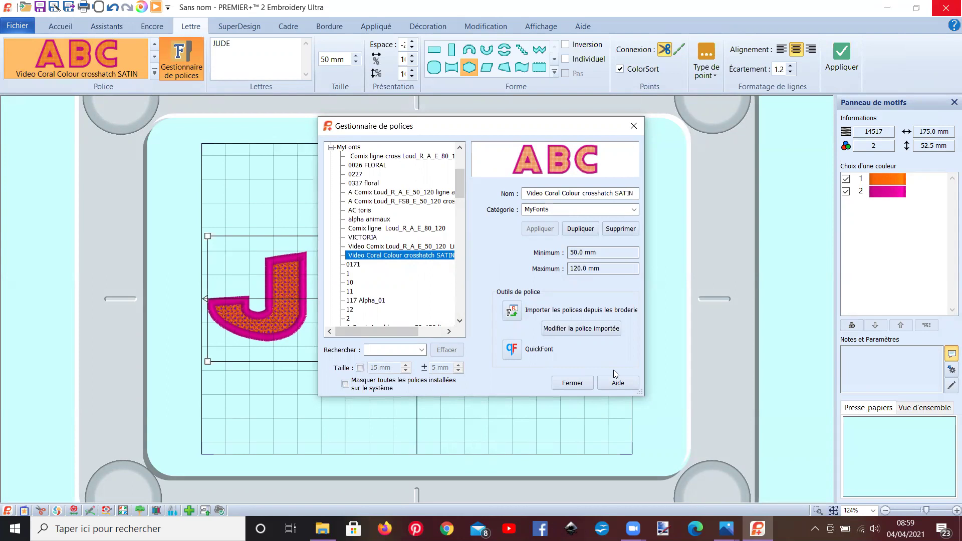
pyautogui.click(633, 126)
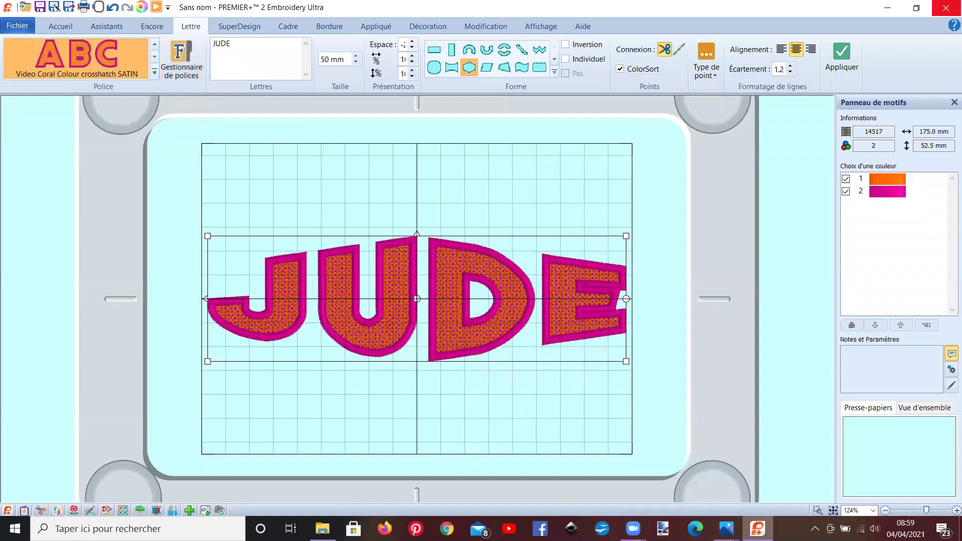